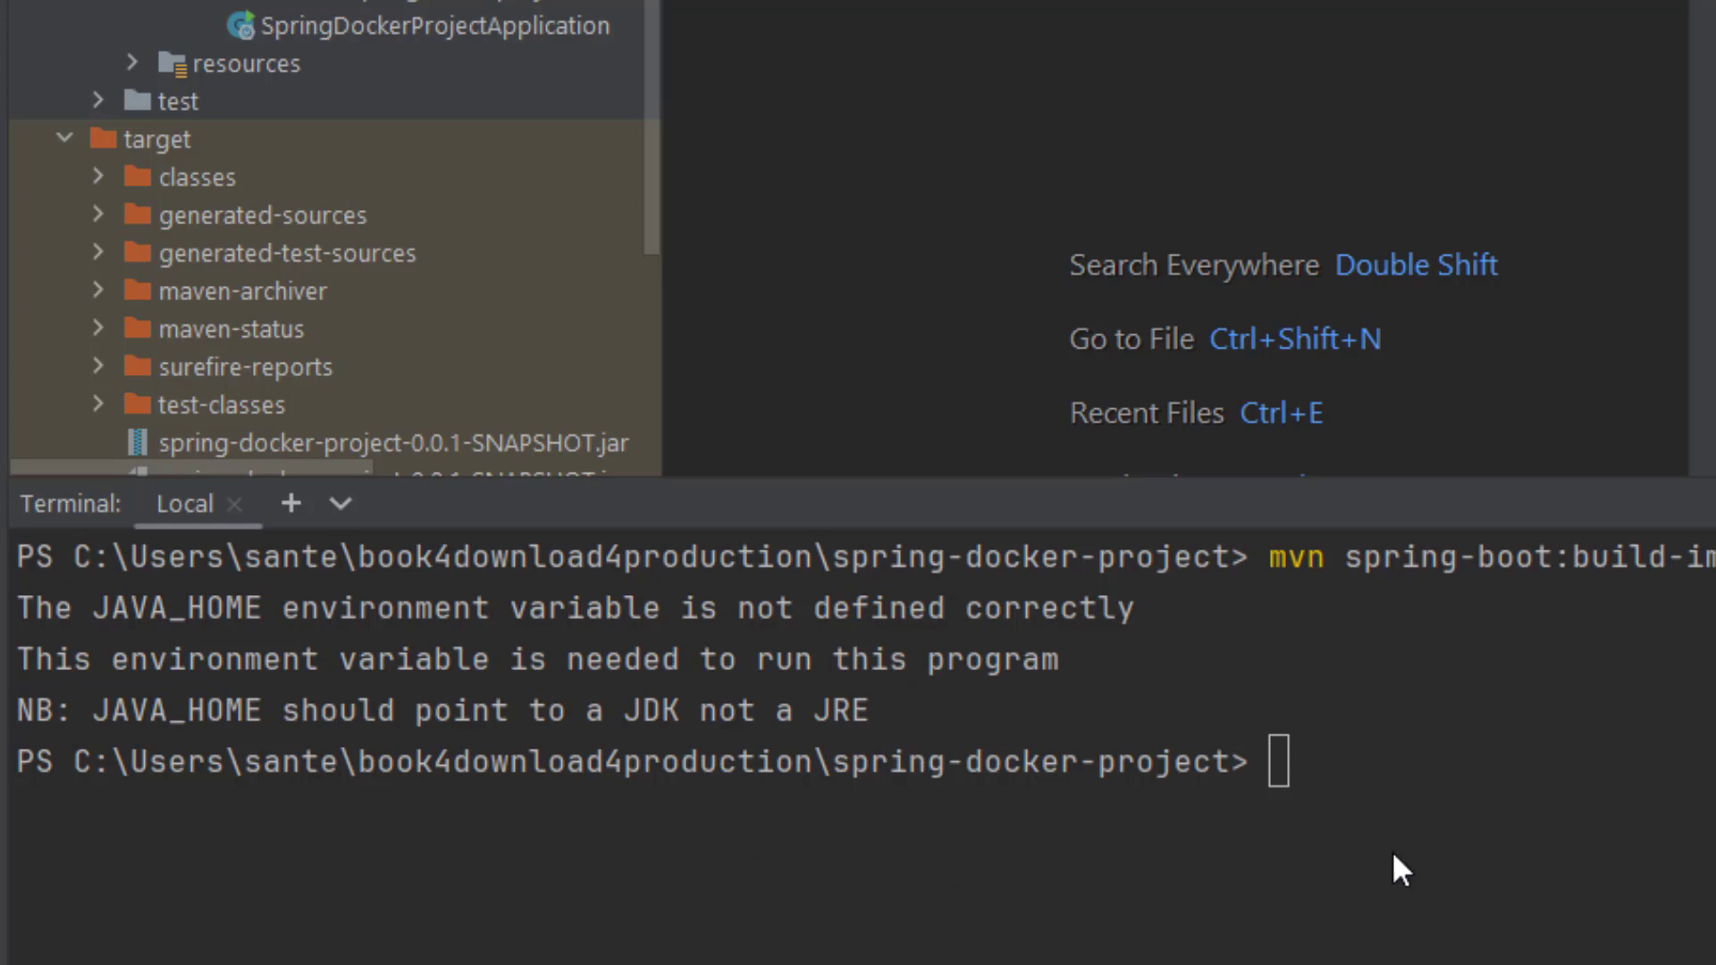
# - Run java -version in the IntelliJ terminal, confirming it reports Java 17.0.10
pyautogui.doubleClick(1344, 770)
pyautogui.click(1294, 762)
pyautogui.write('java -version')
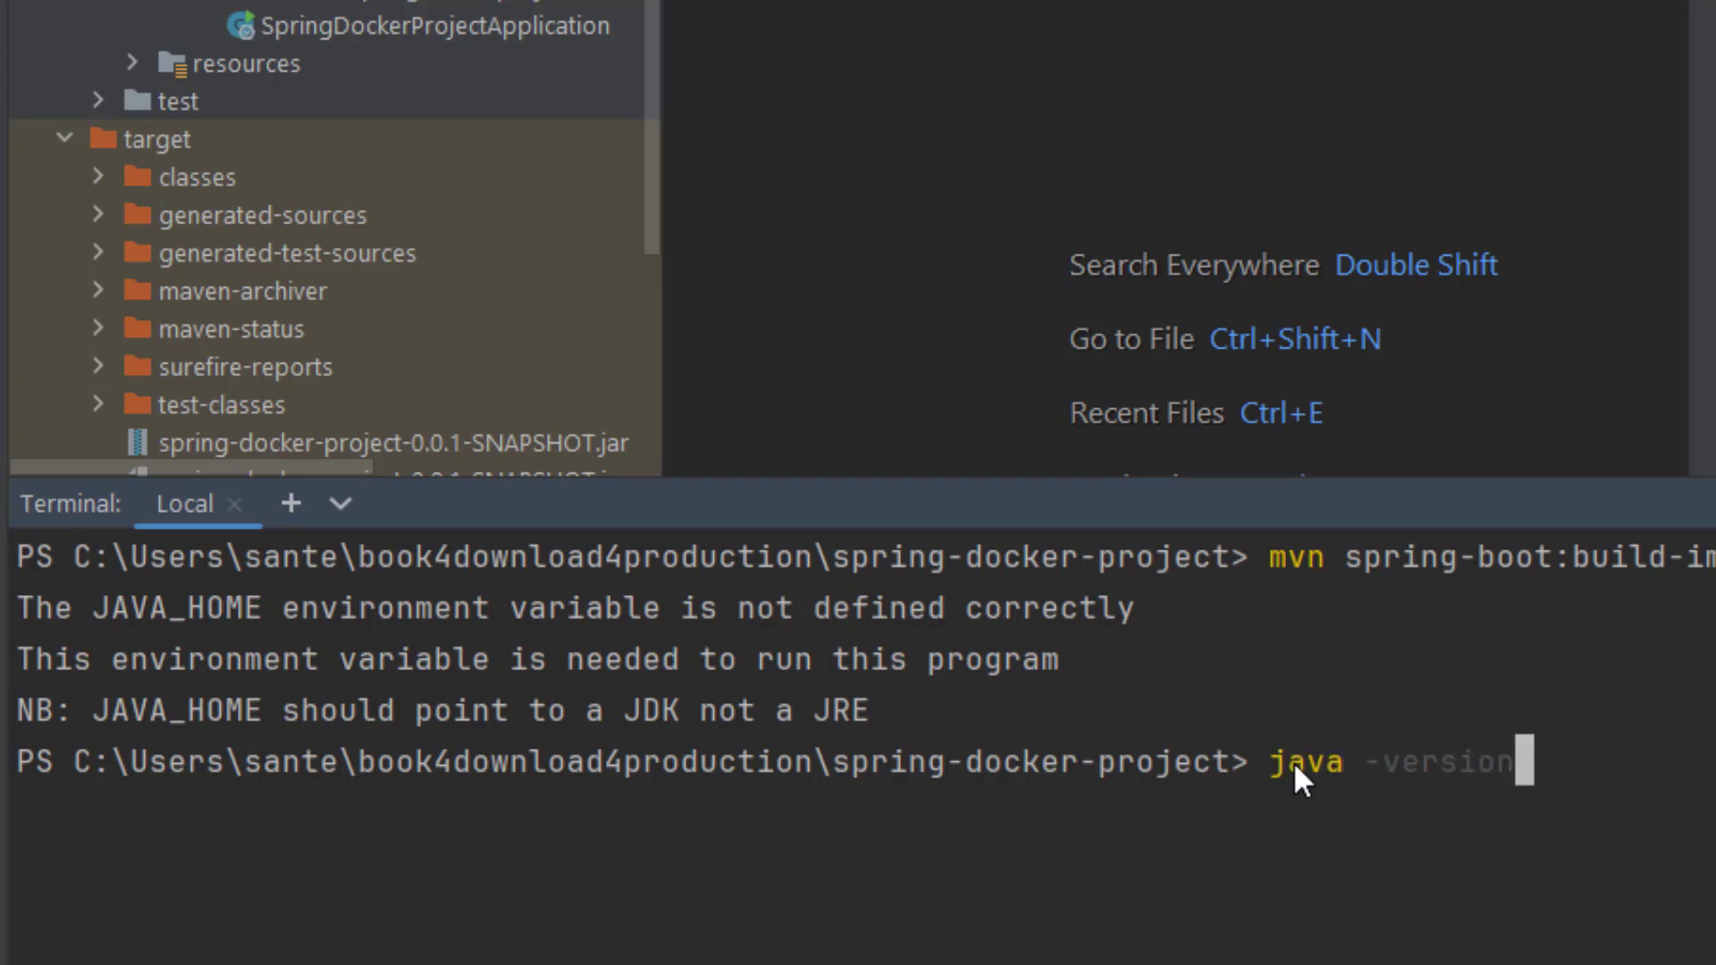
pyautogui.press('Return')
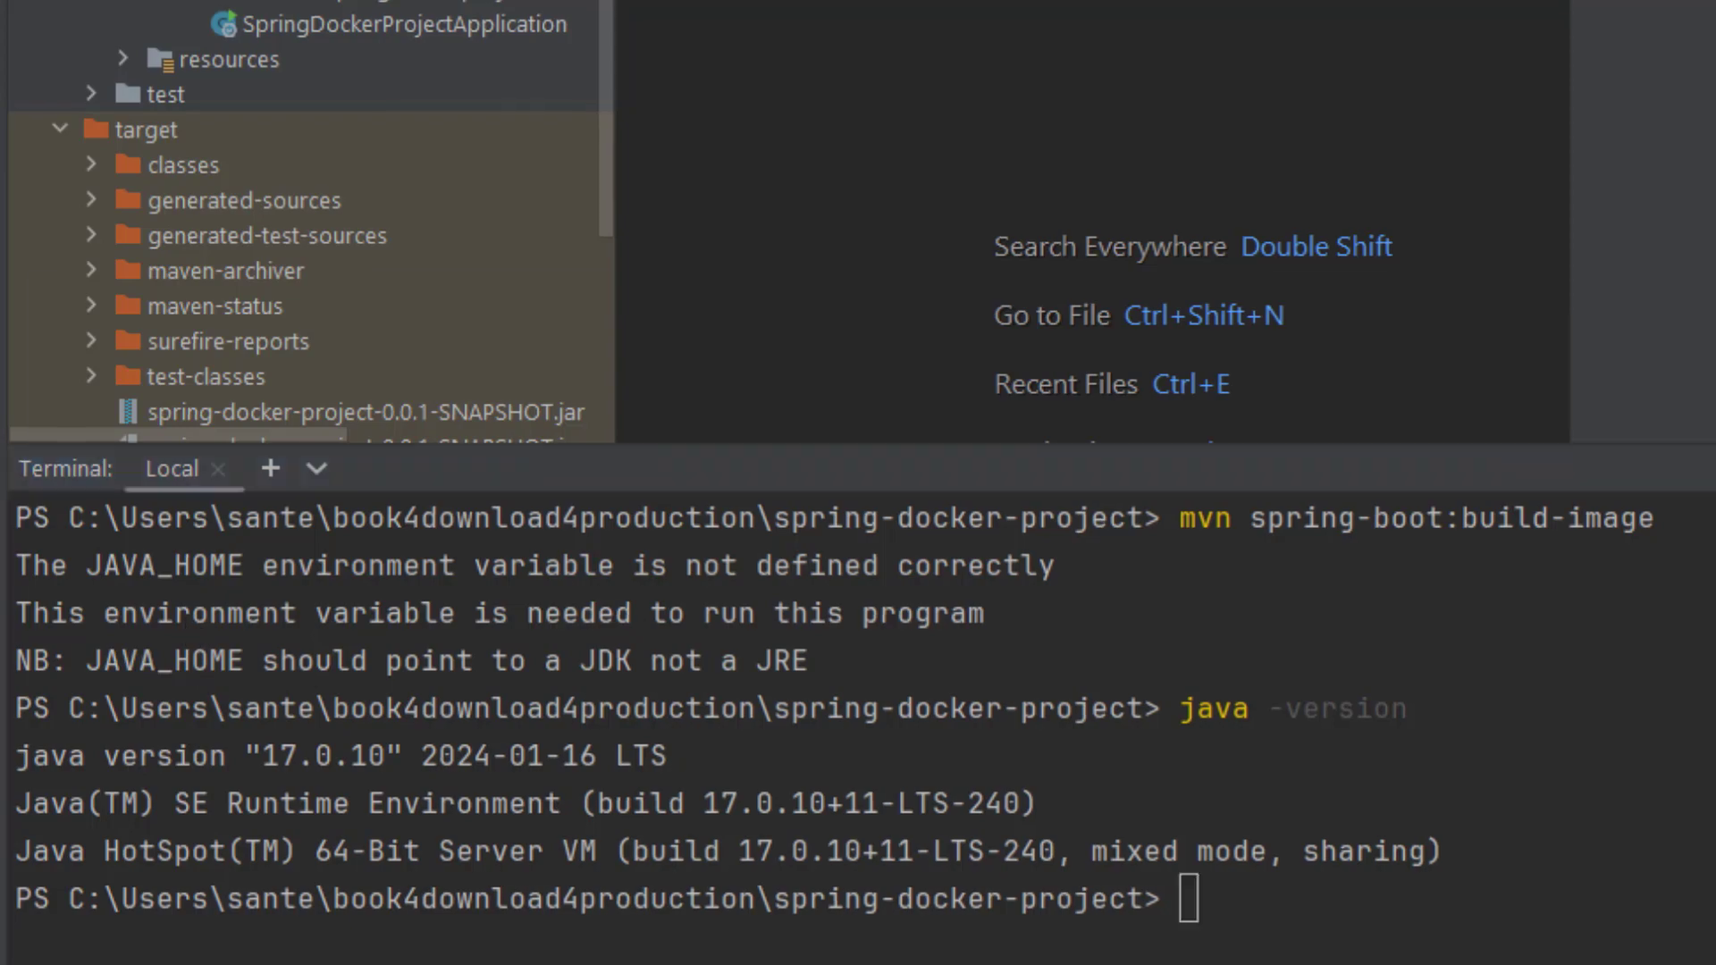
# - In a new Command Prompt, run mvn -version (JAVA_HOME error) and java -version (17.0.10)
pyautogui.click(136, 961)
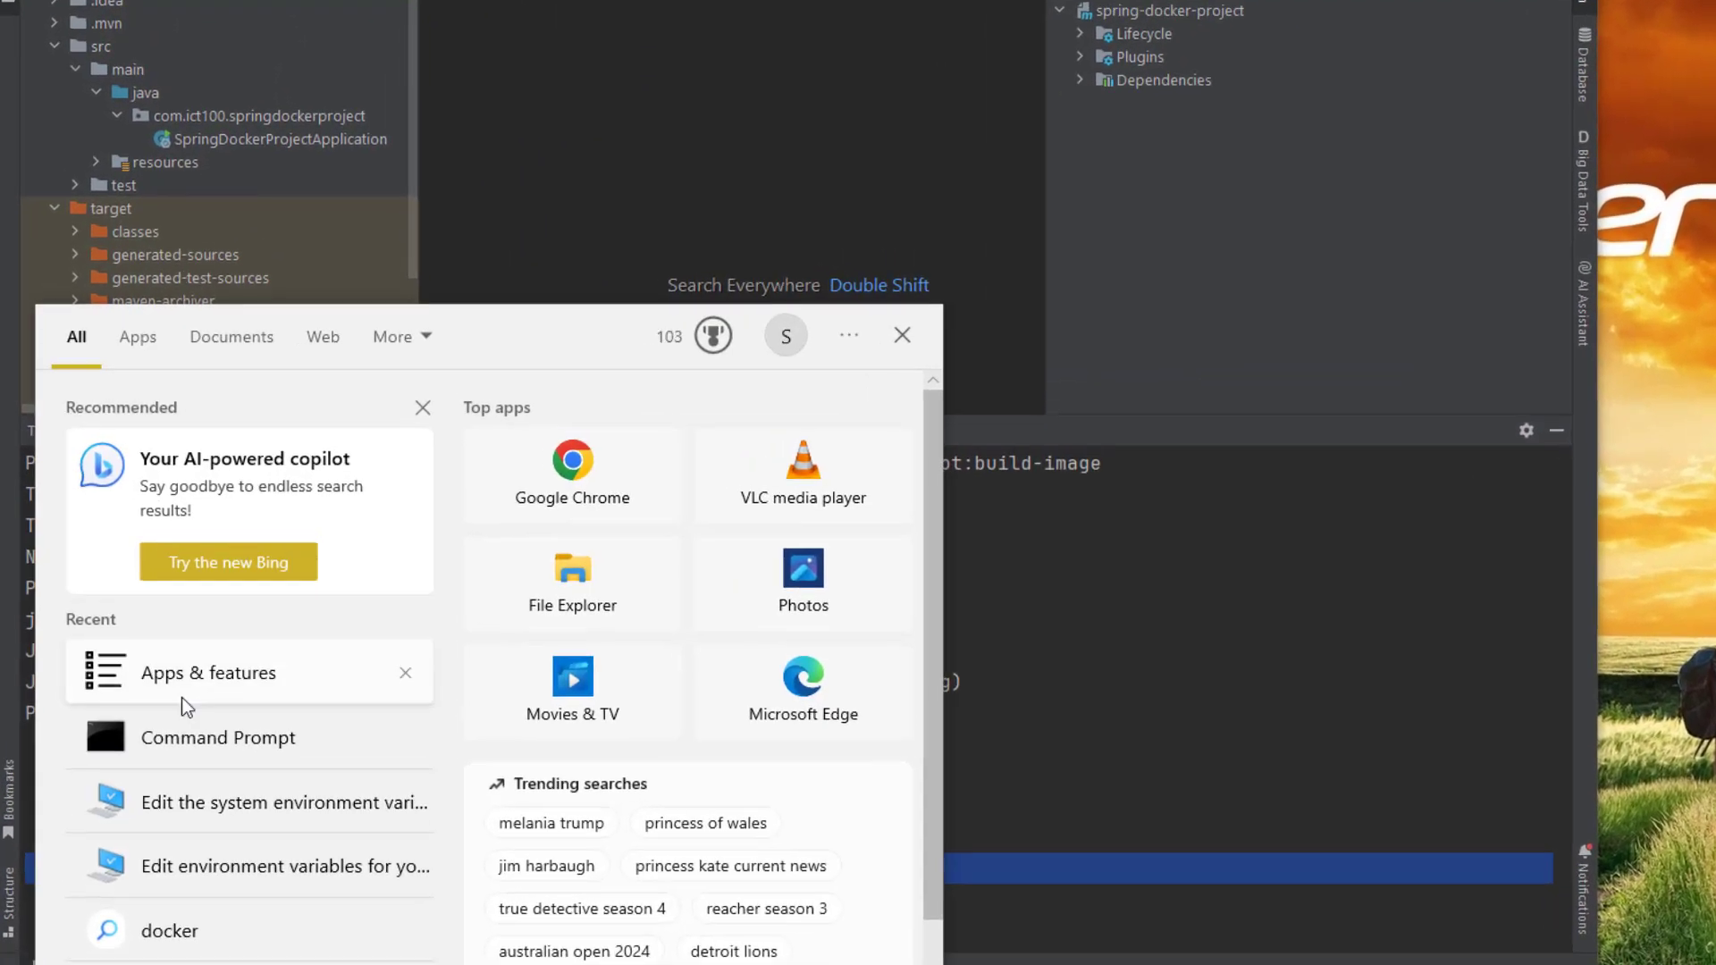
pyautogui.click(206, 683)
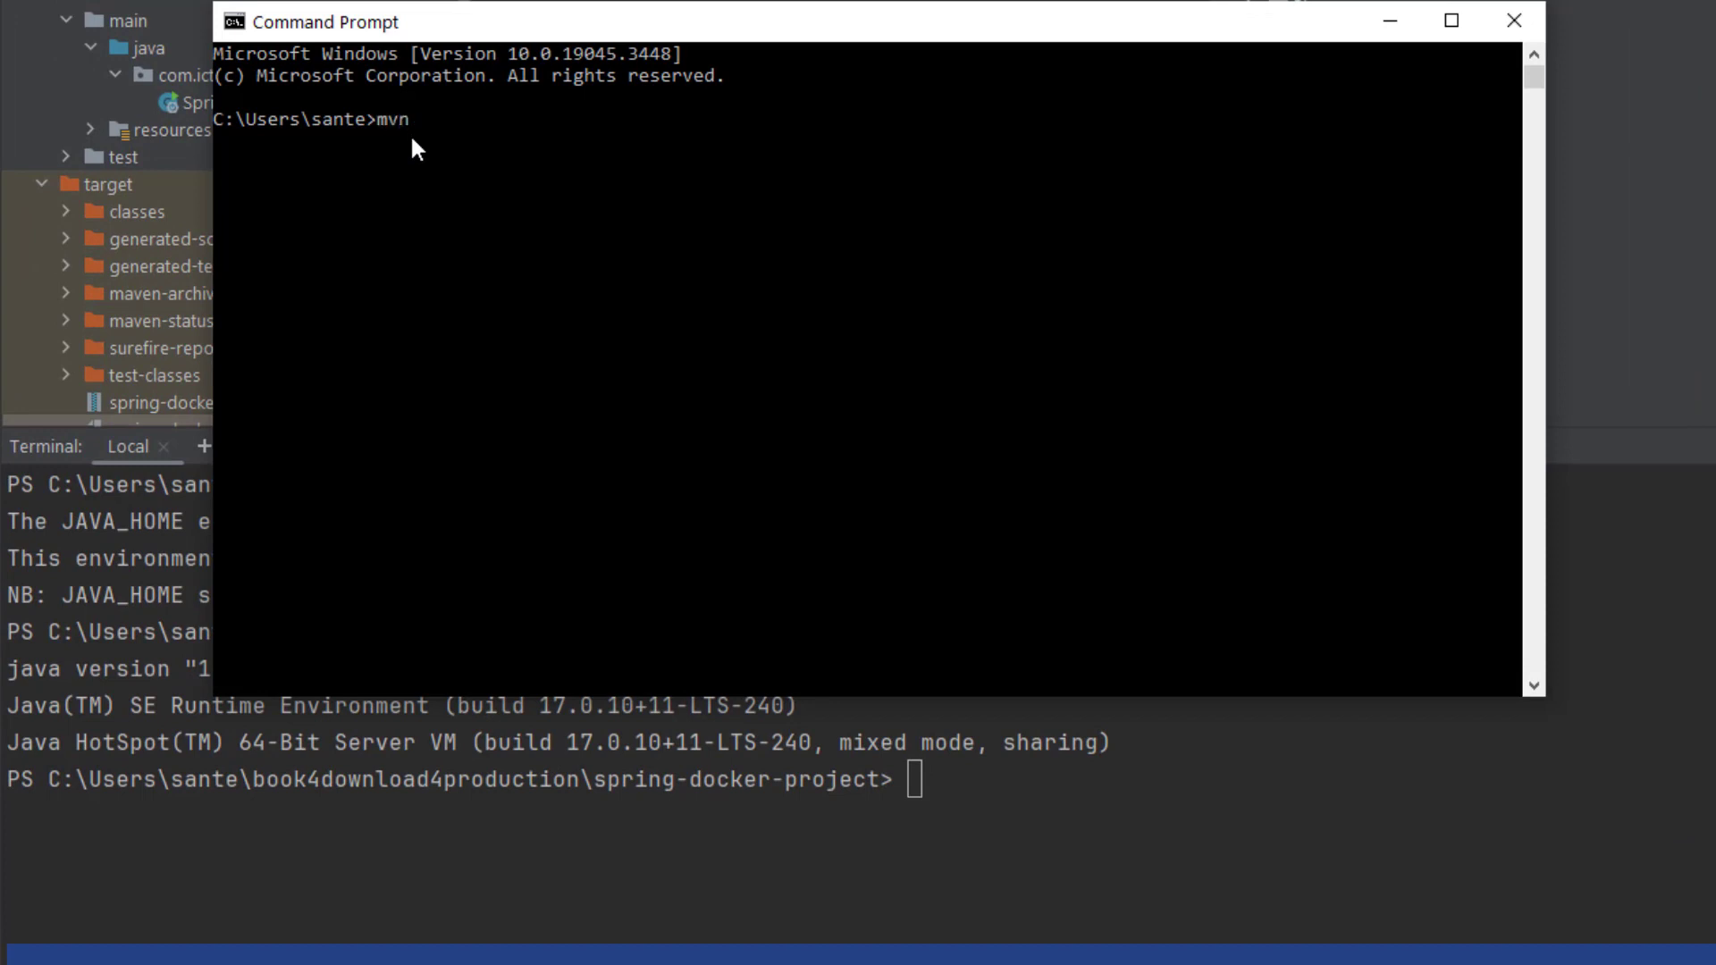
pyautogui.write('mvn -version')
pyautogui.press('BackSpace')
pyautogui.press('BackSpace')
pyautogui.press('BackSpace')
pyautogui.write('ion')
pyautogui.press('Return')
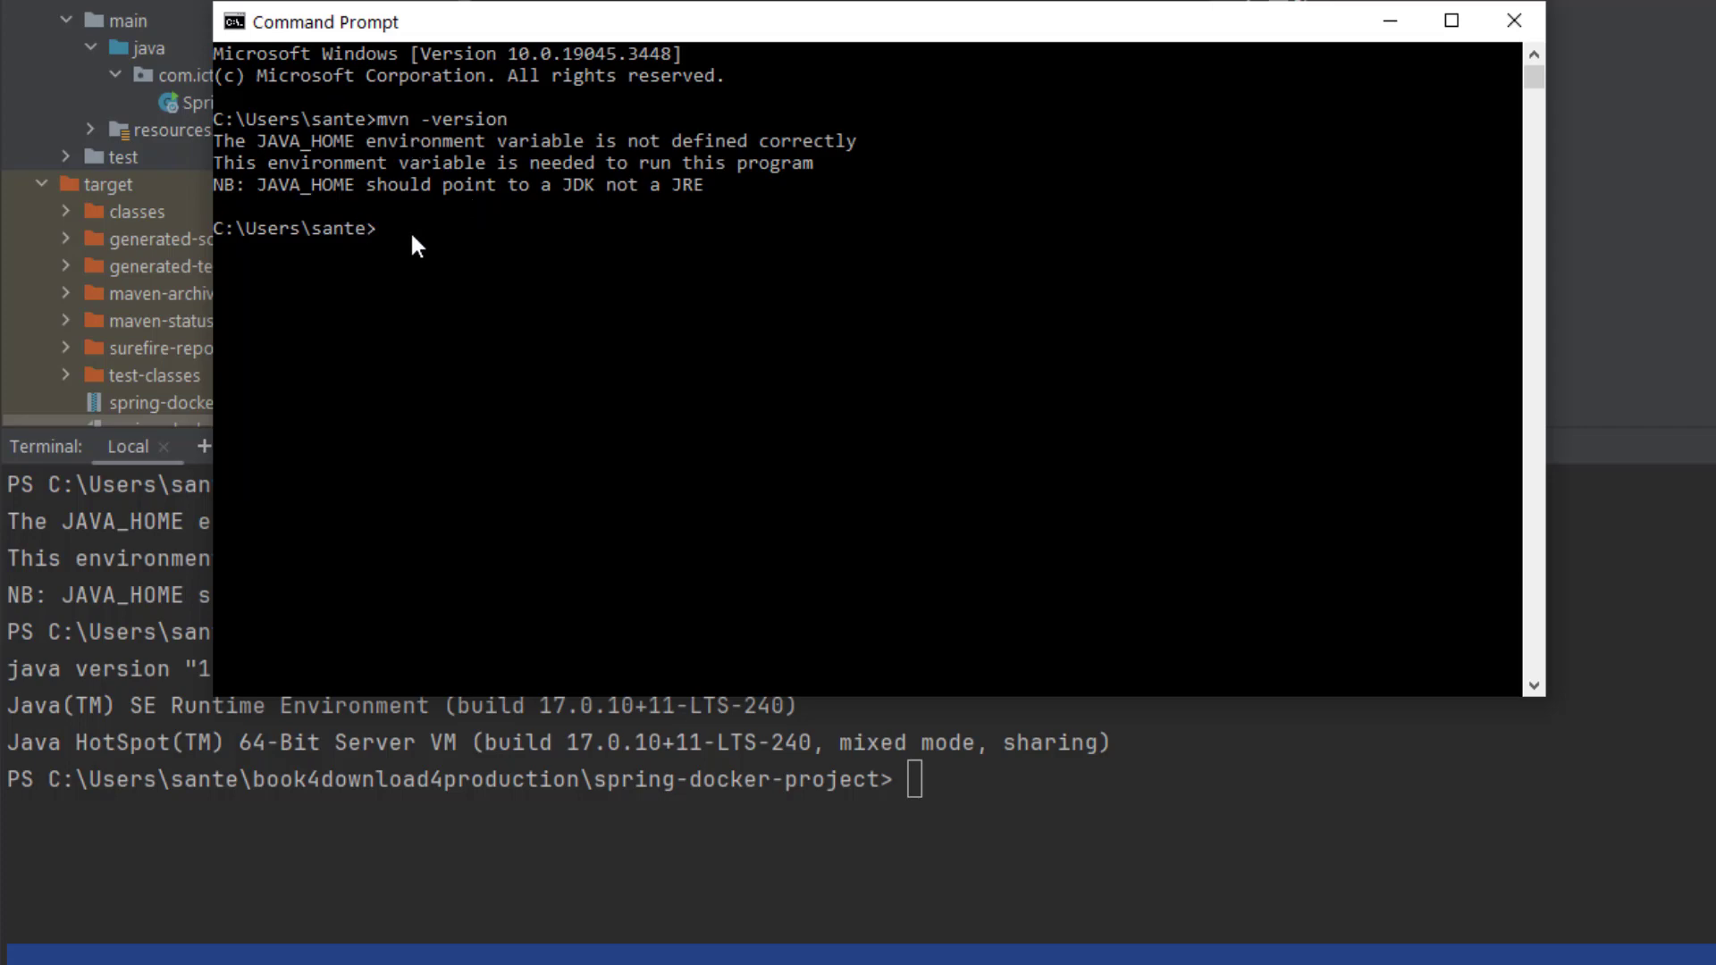
pyautogui.write('java -version')
pyautogui.press('Return')
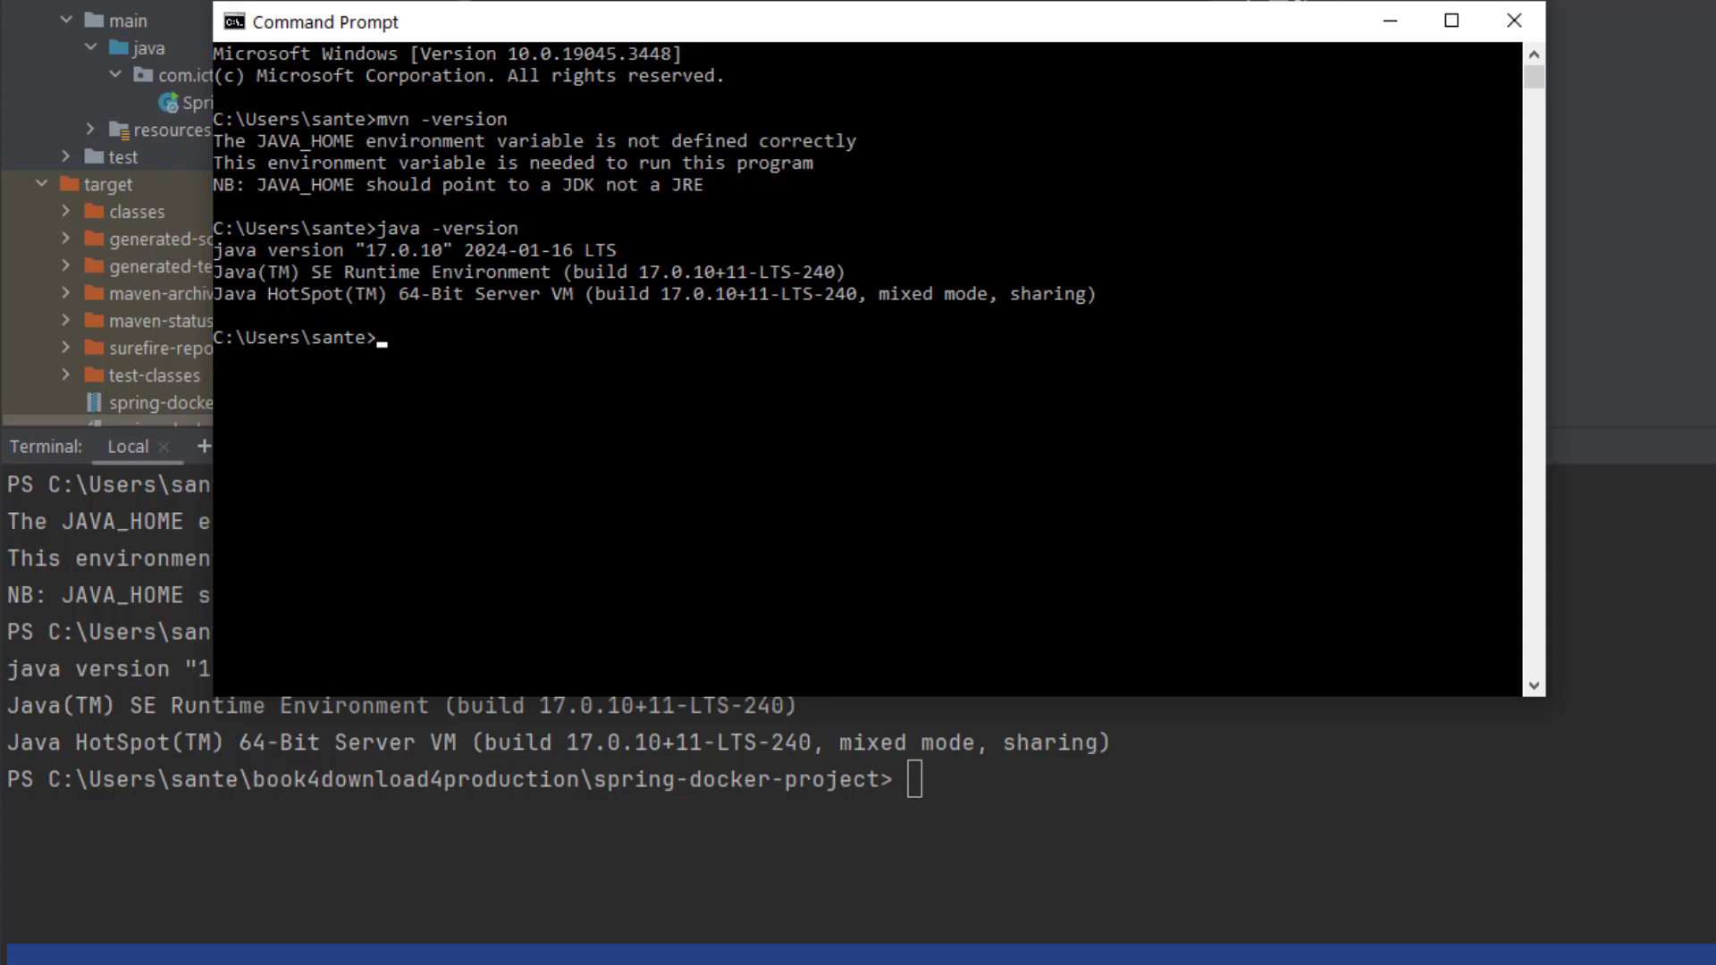
# - Filter Apps & features by 'java' to list four Java installs, then return to IntelliJ
pyautogui.click(188, 886)
pyautogui.write('app')
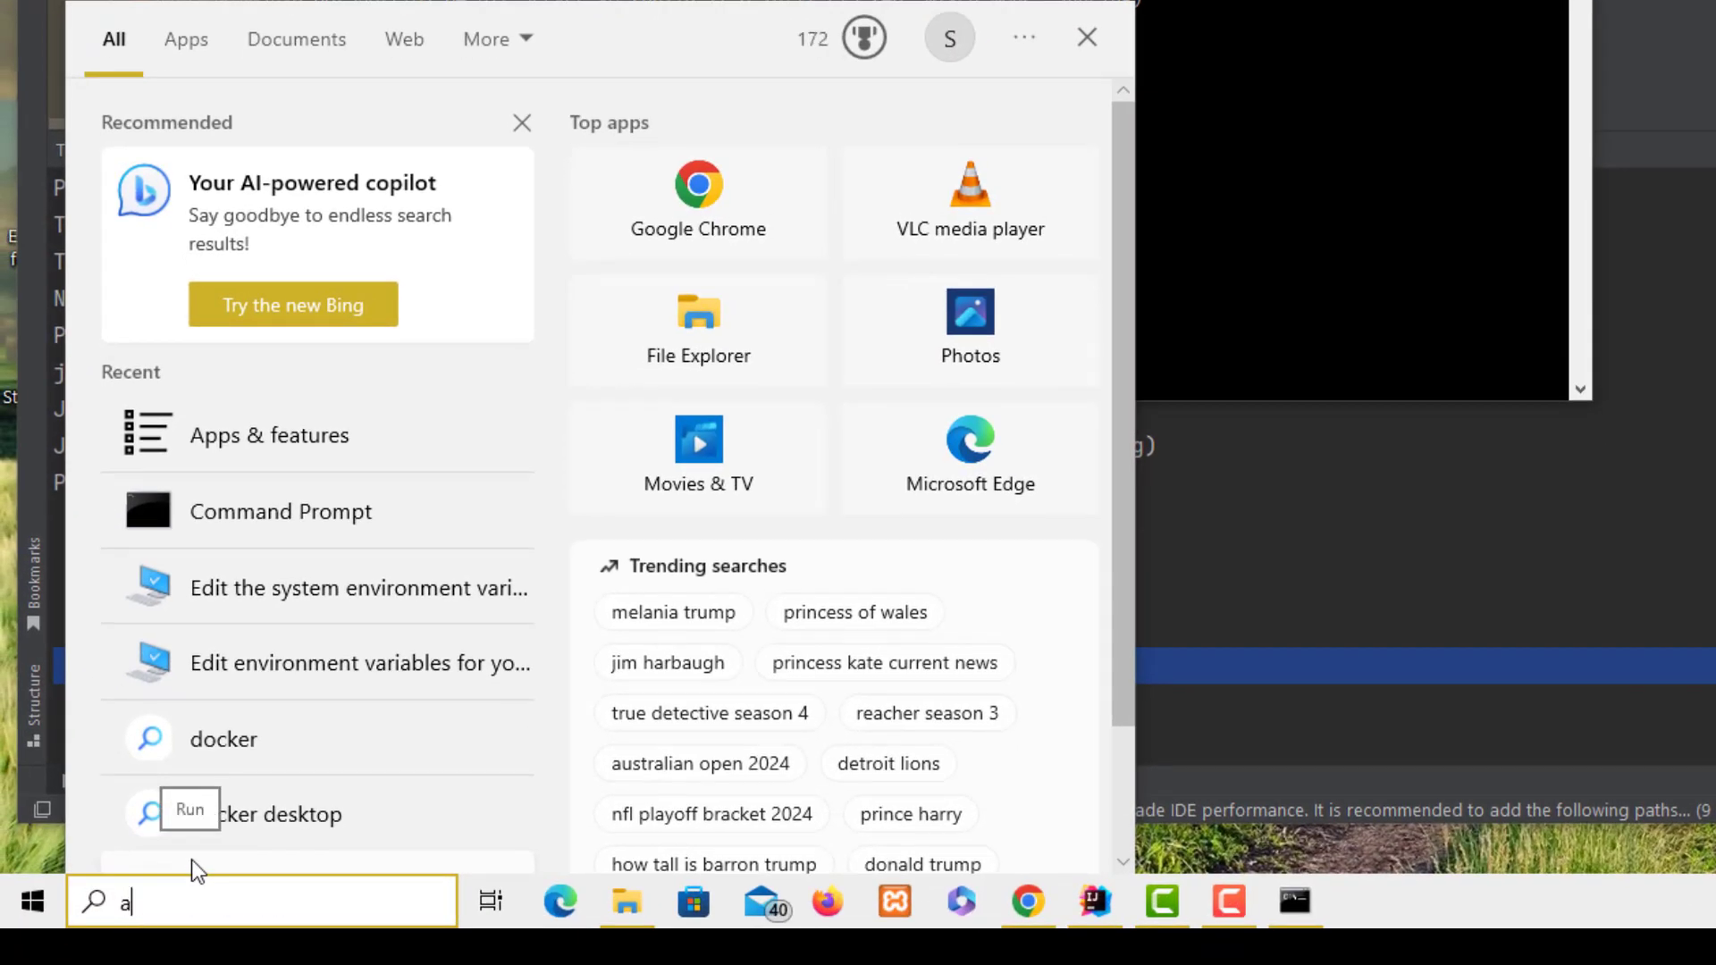
pyautogui.click(277, 170)
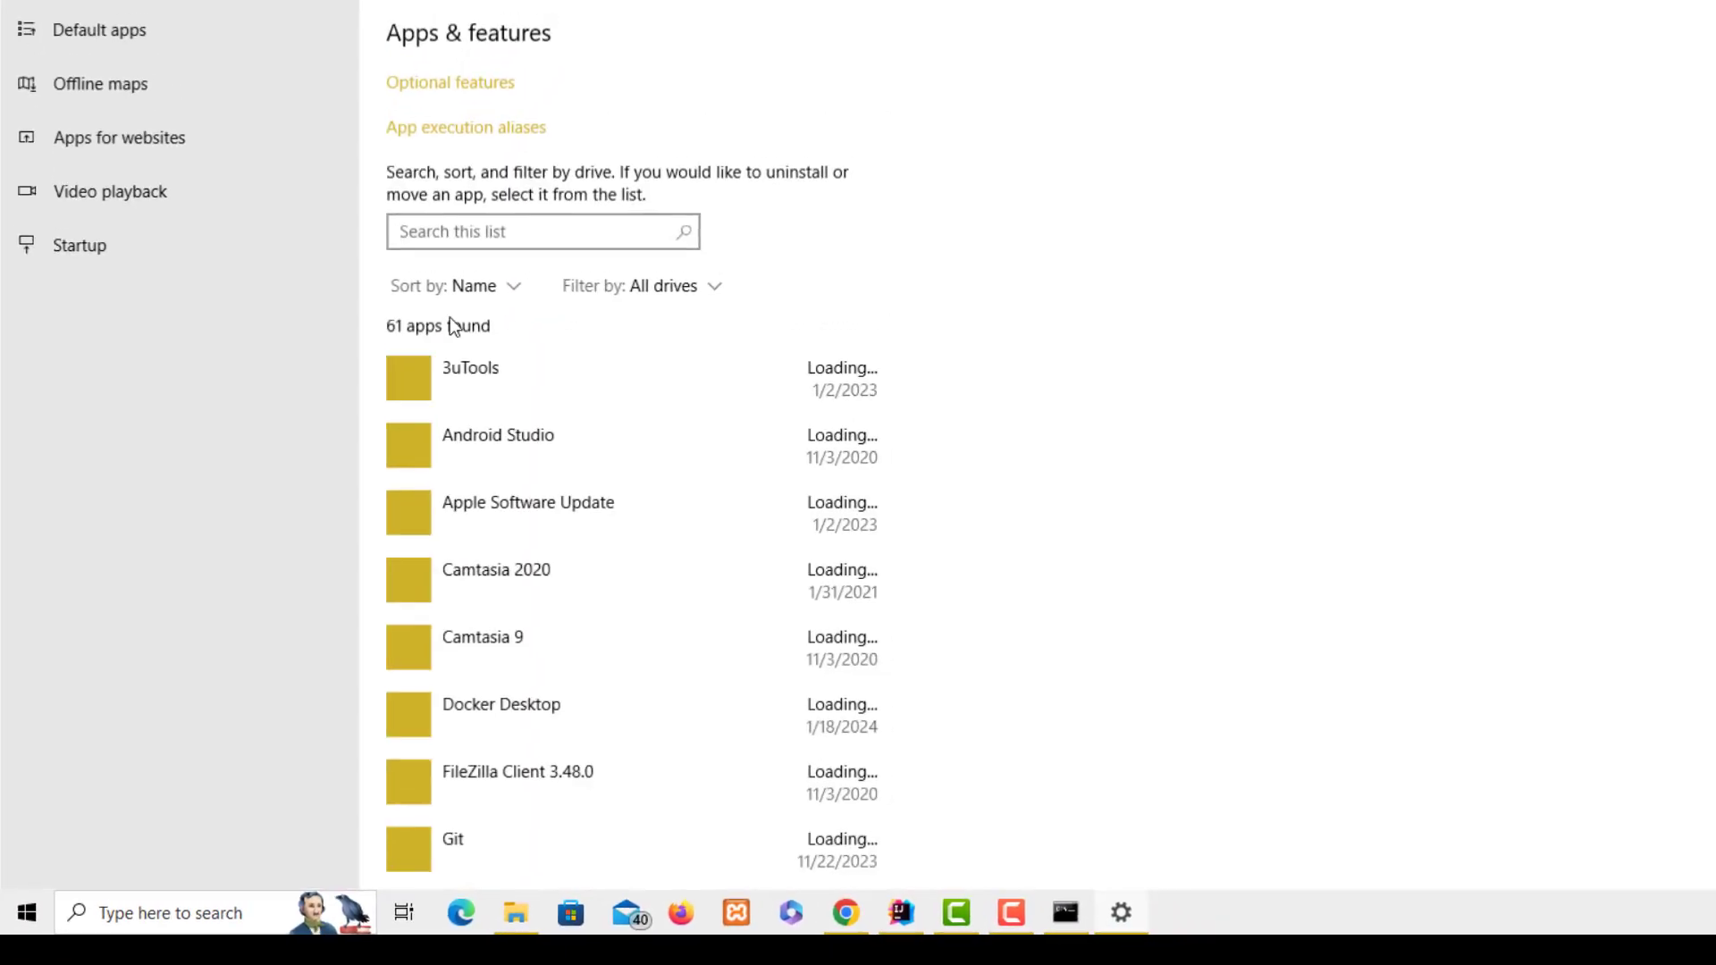
pyautogui.click(505, 265)
pyautogui.write('java')
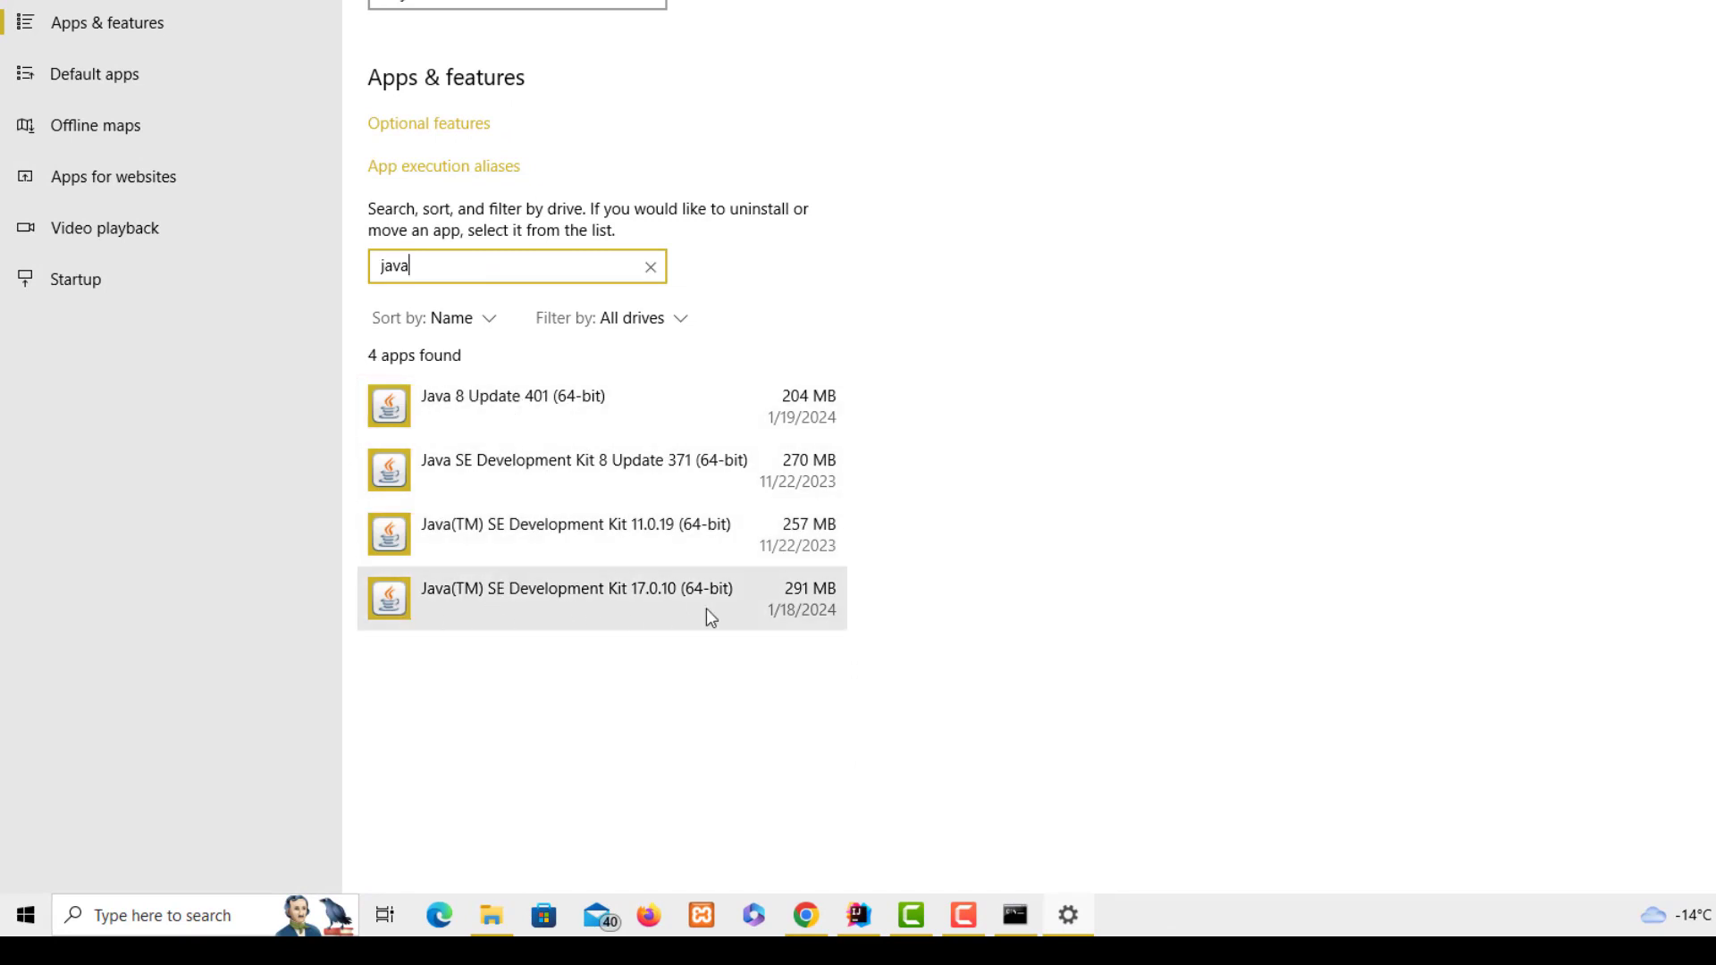
pyautogui.click(856, 915)
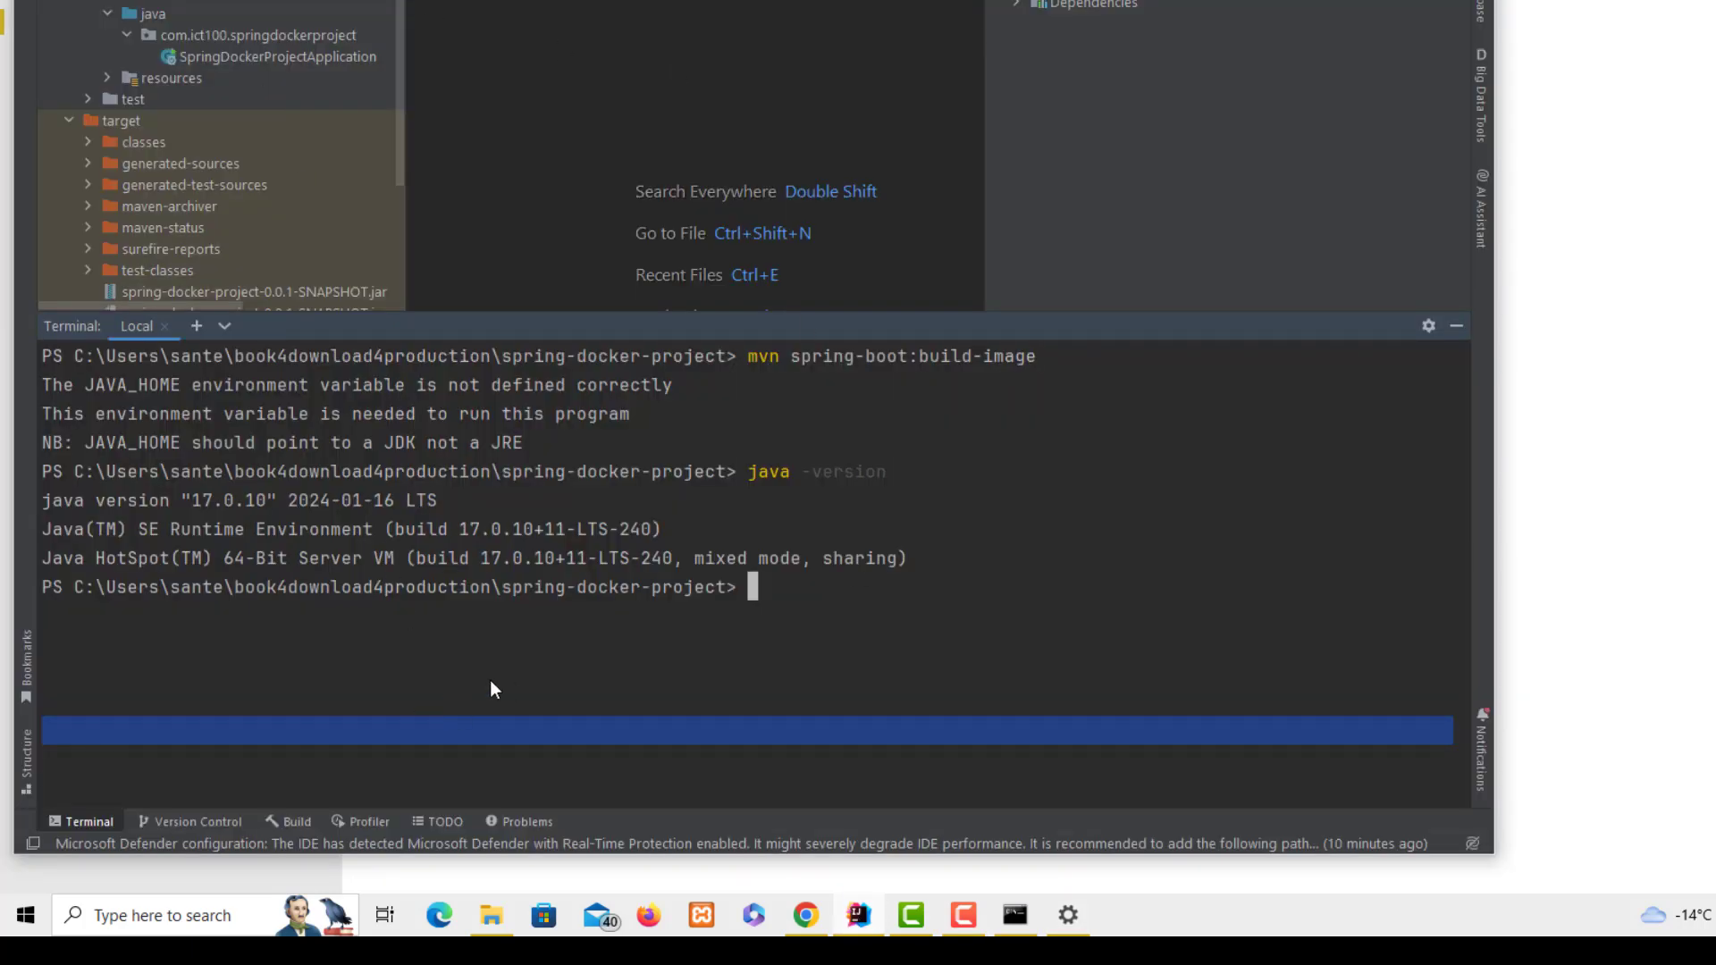
# - Show Project Structure > SDKs and select JDK 17's home path C:\Program Files\Java\jdk-17
pyautogui.hotkey('alt', 'f')
pyautogui.click(207, 26)
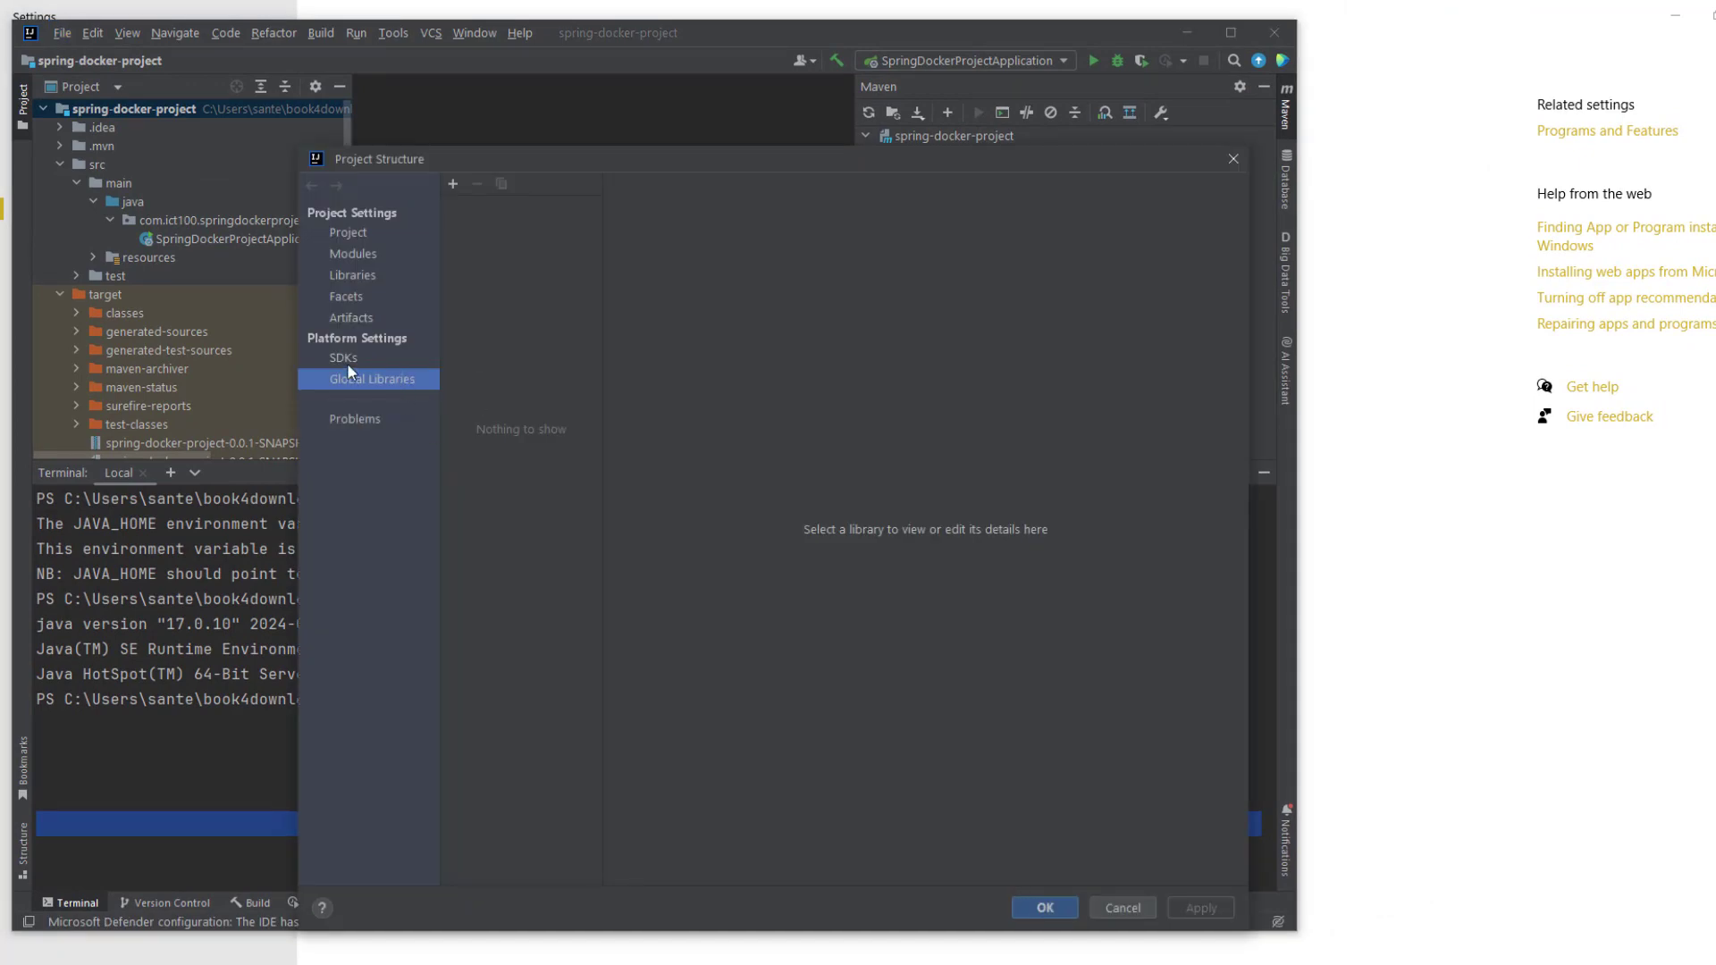
pyautogui.click(345, 358)
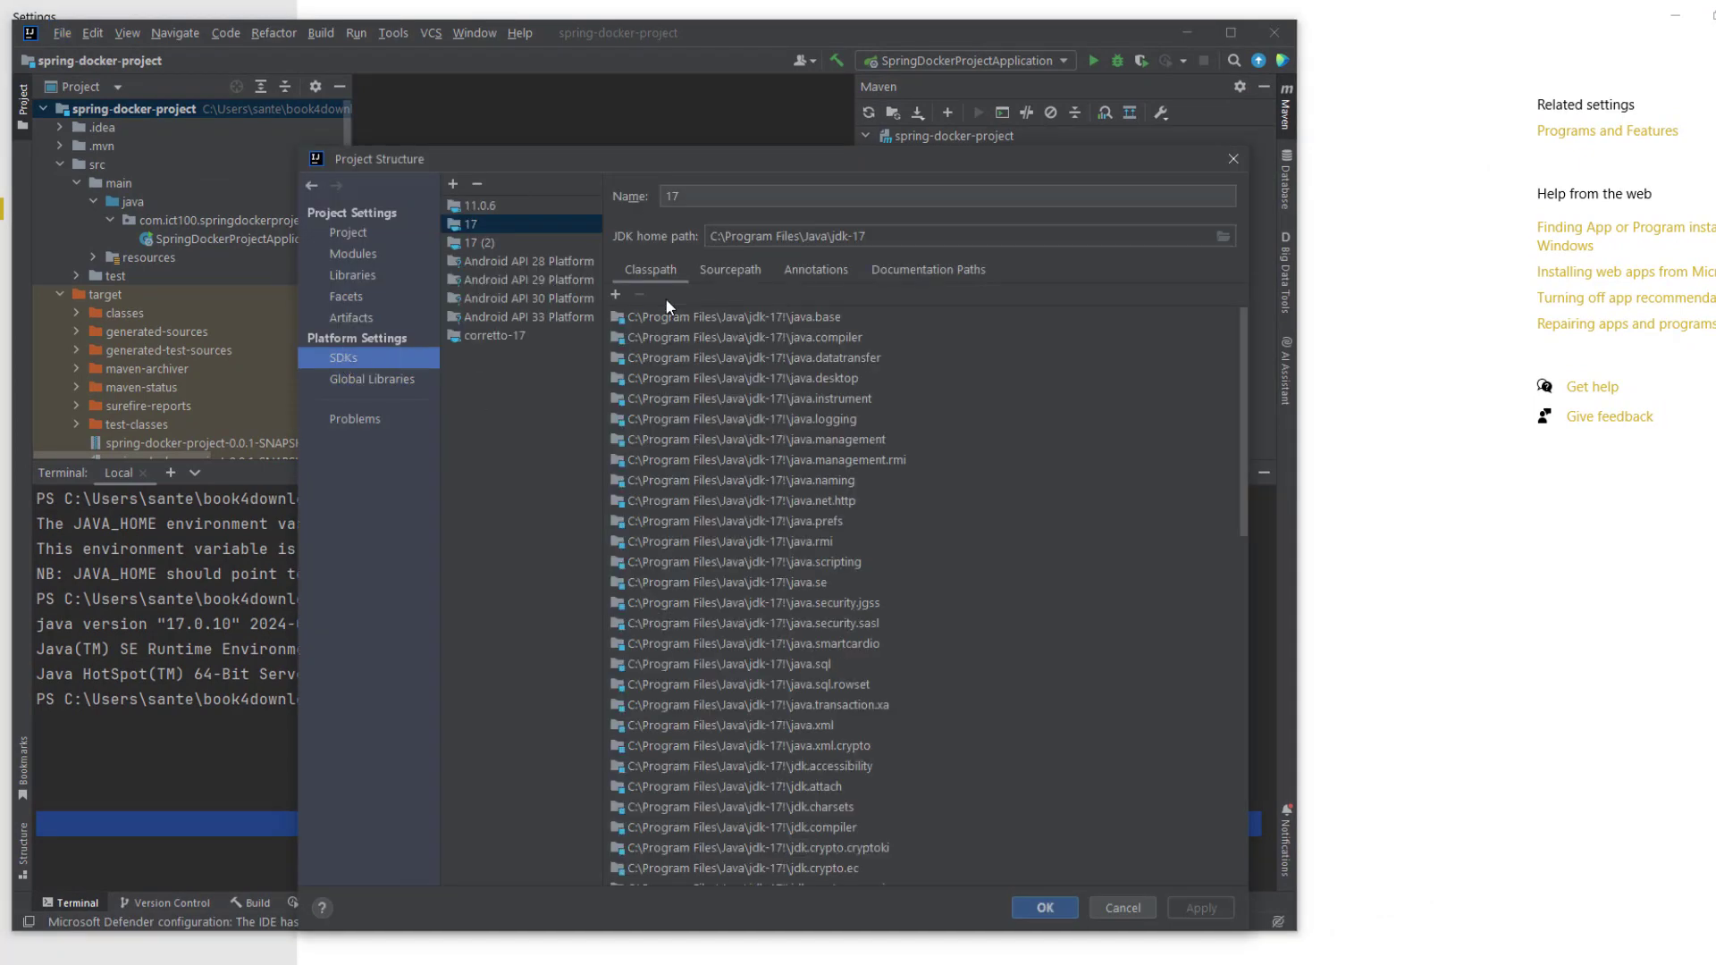
pyautogui.tripleClick(831, 236)
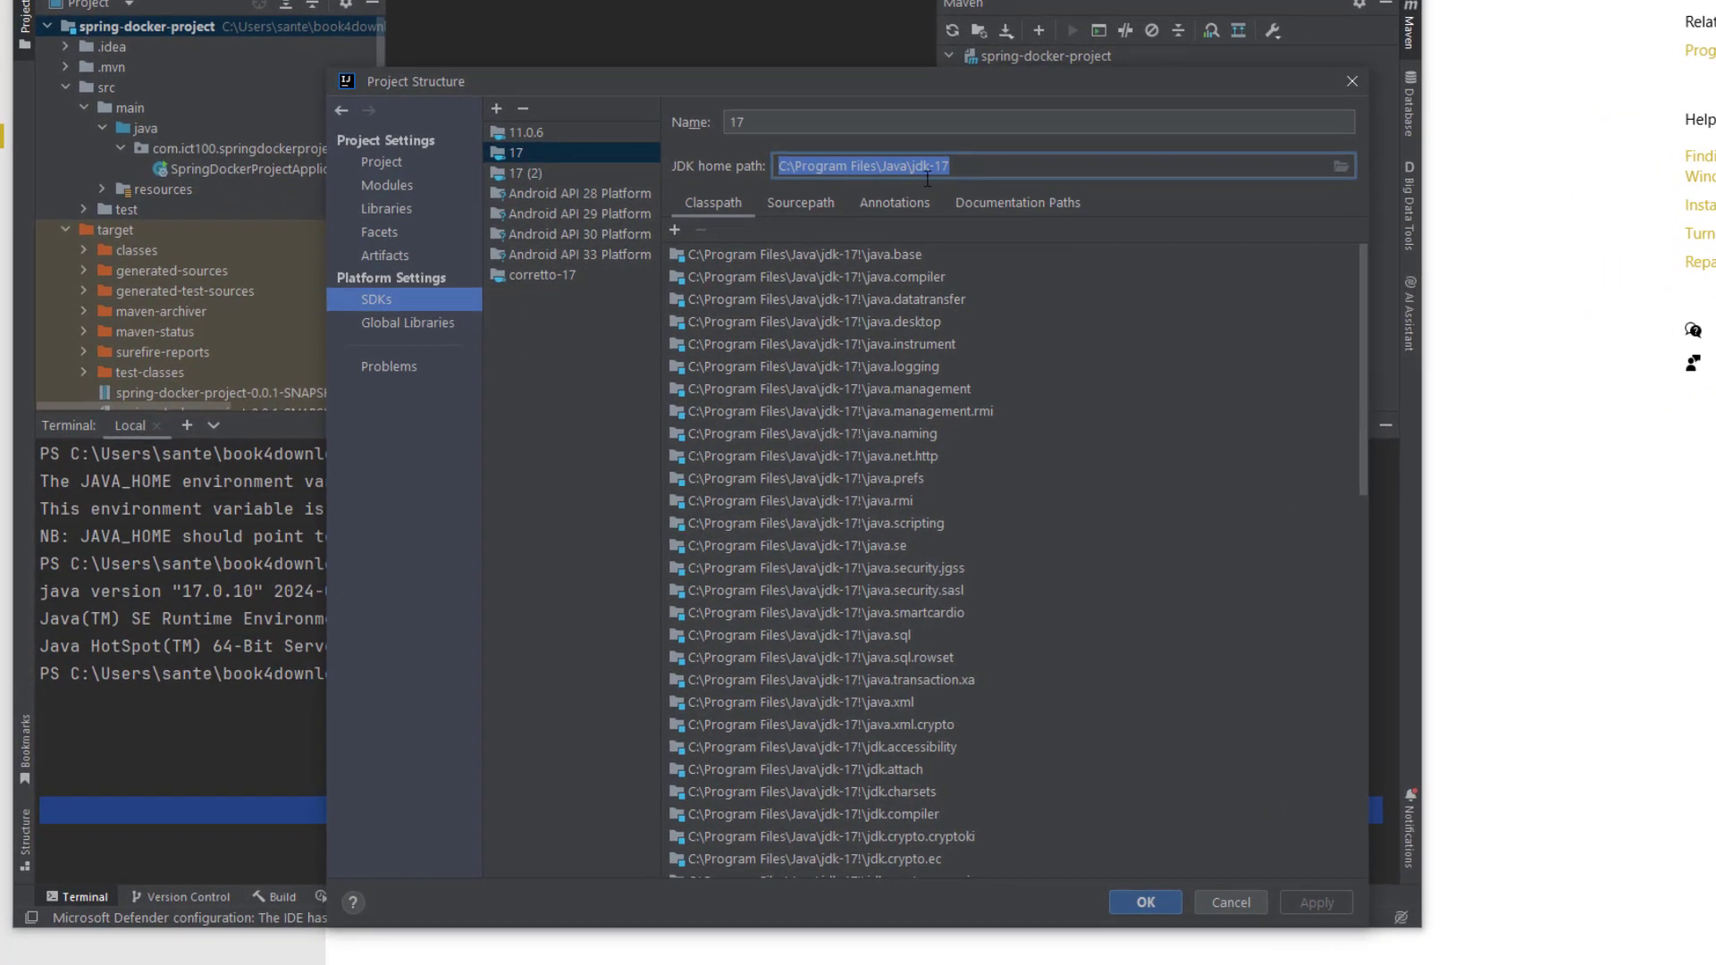
pyautogui.click(862, 243)
pyautogui.moveTo(946, 175); pyautogui.dragTo(759, 166)
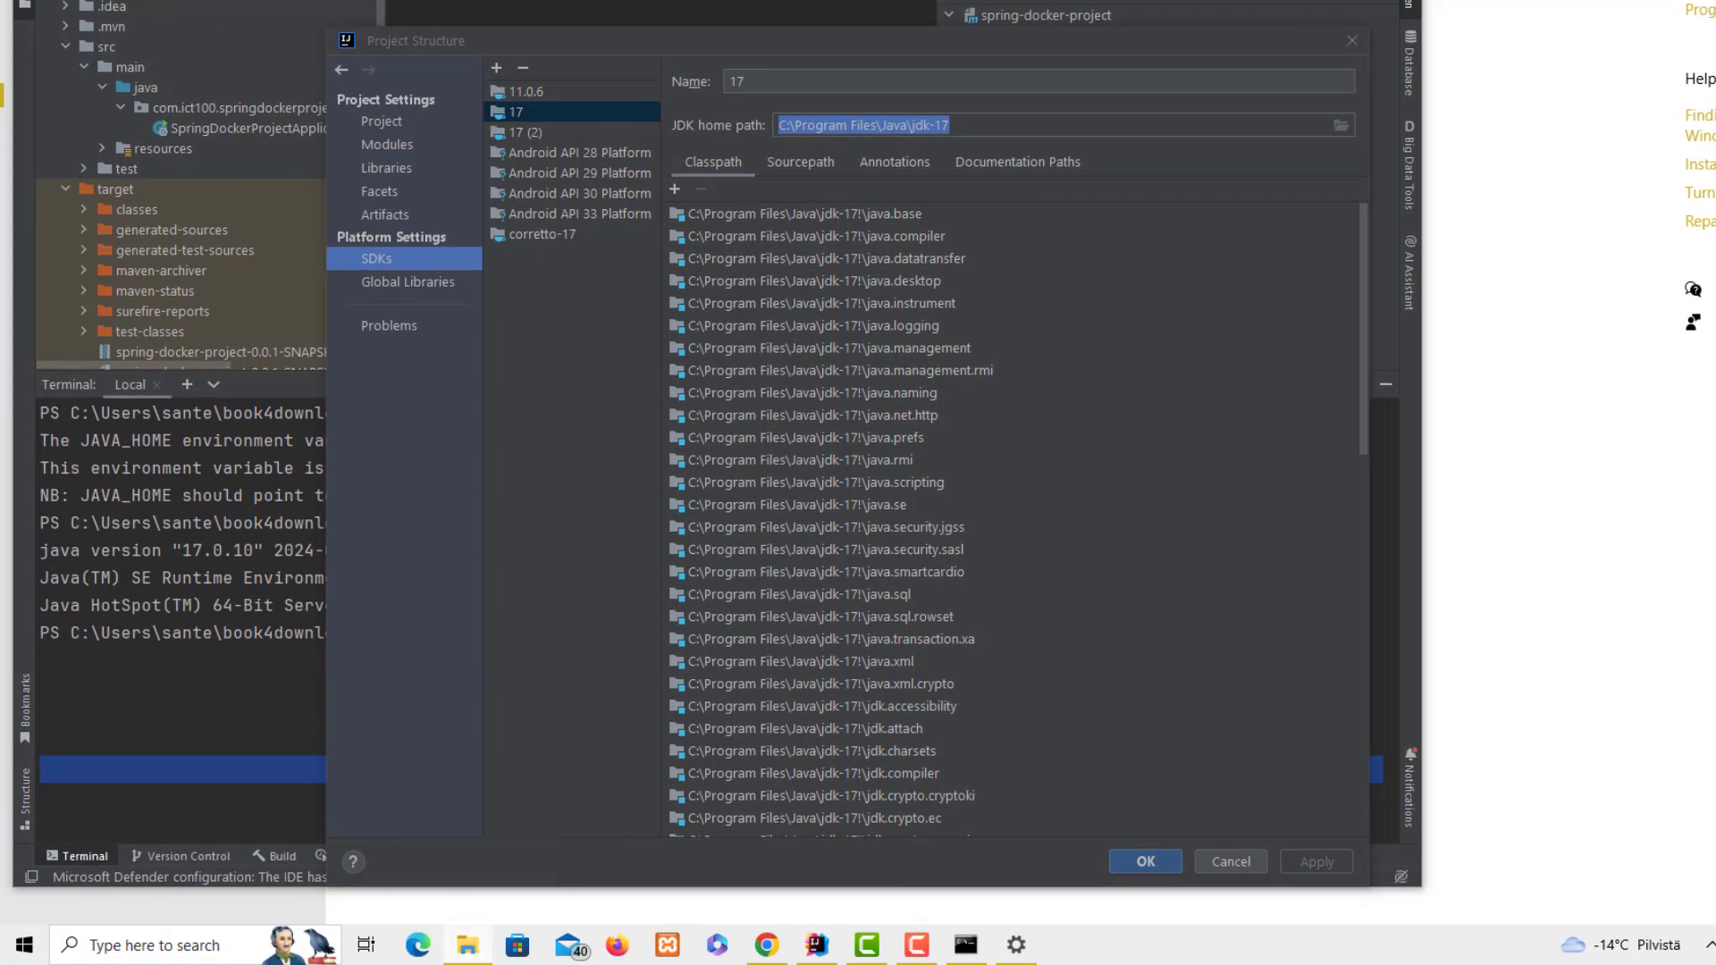
# - Browse in File Explorer to C: > Program Files > Java > jdk-17 > bin
pyautogui.click(468, 944)
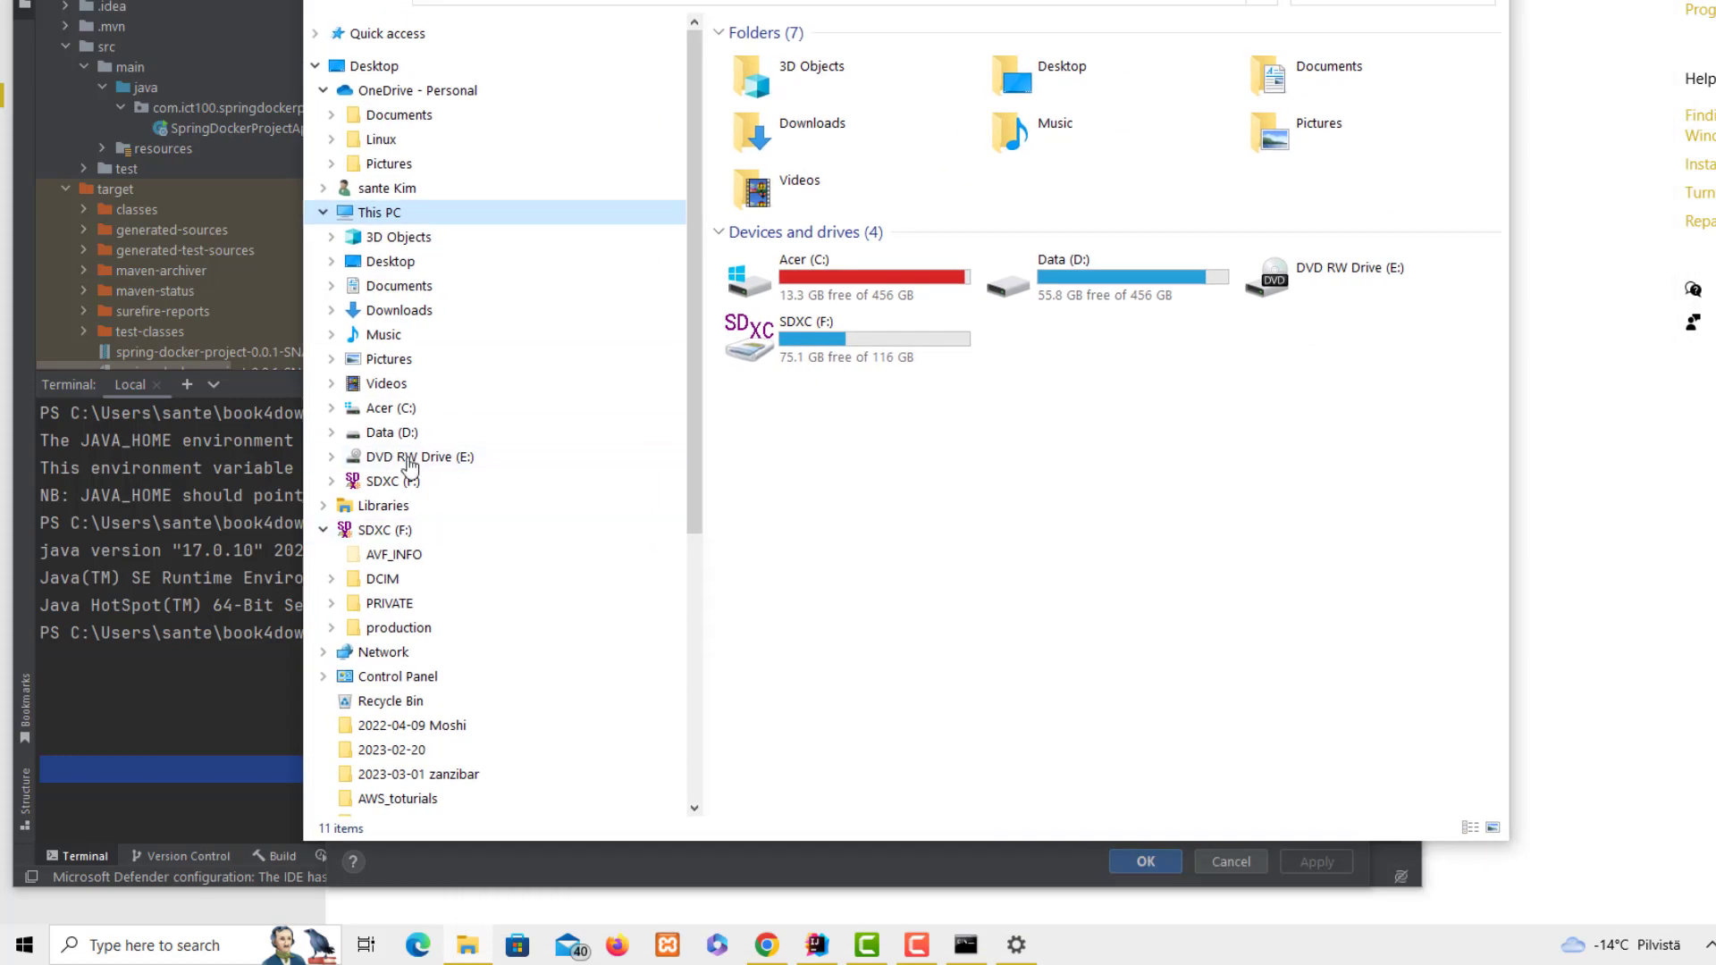
pyautogui.click(390, 408)
pyautogui.doubleClick(773, 485)
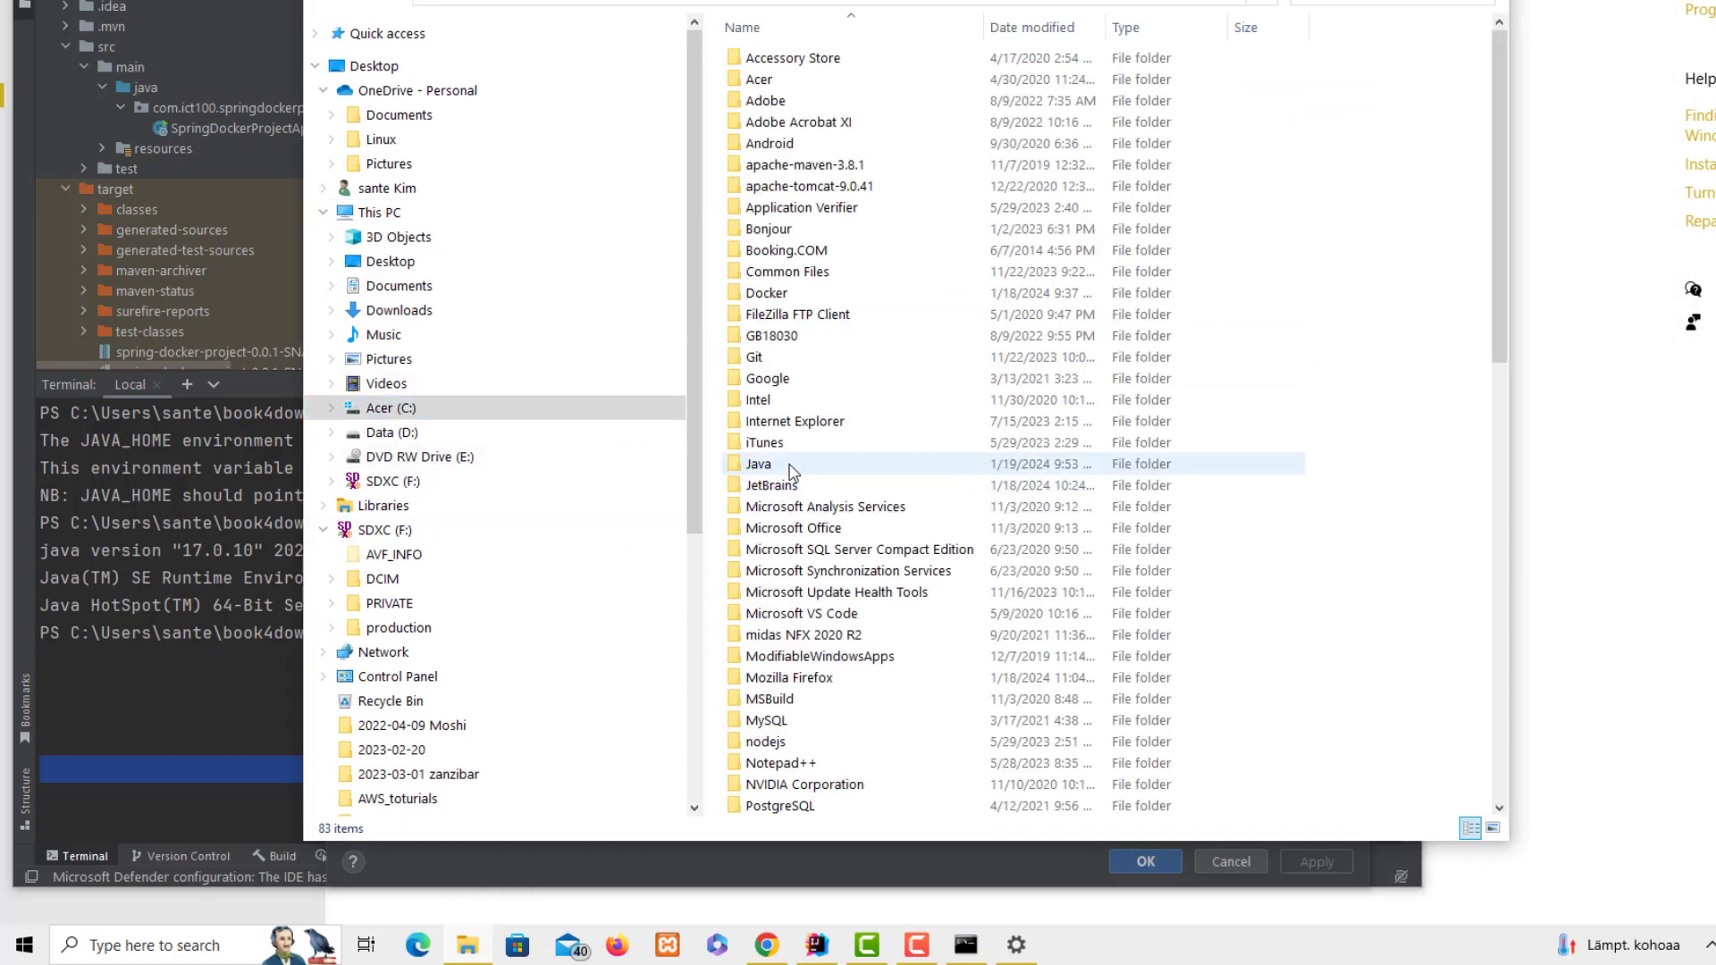
pyautogui.click(764, 469)
pyautogui.doubleClick(764, 469)
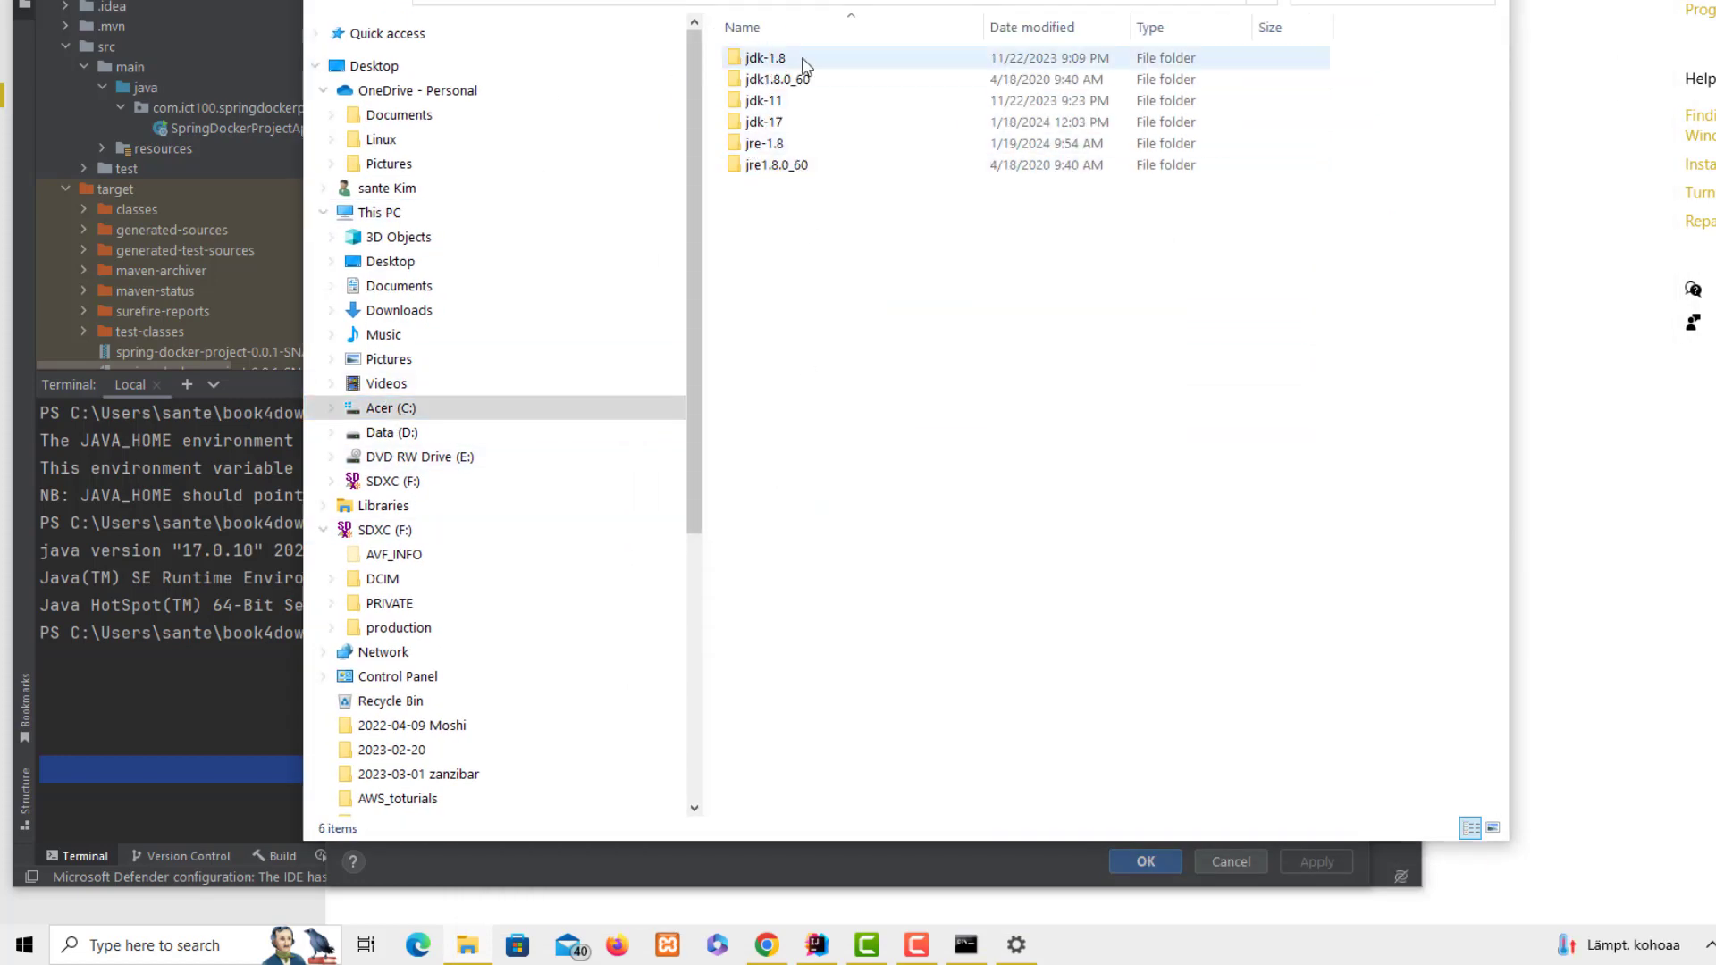
pyautogui.doubleClick(759, 125)
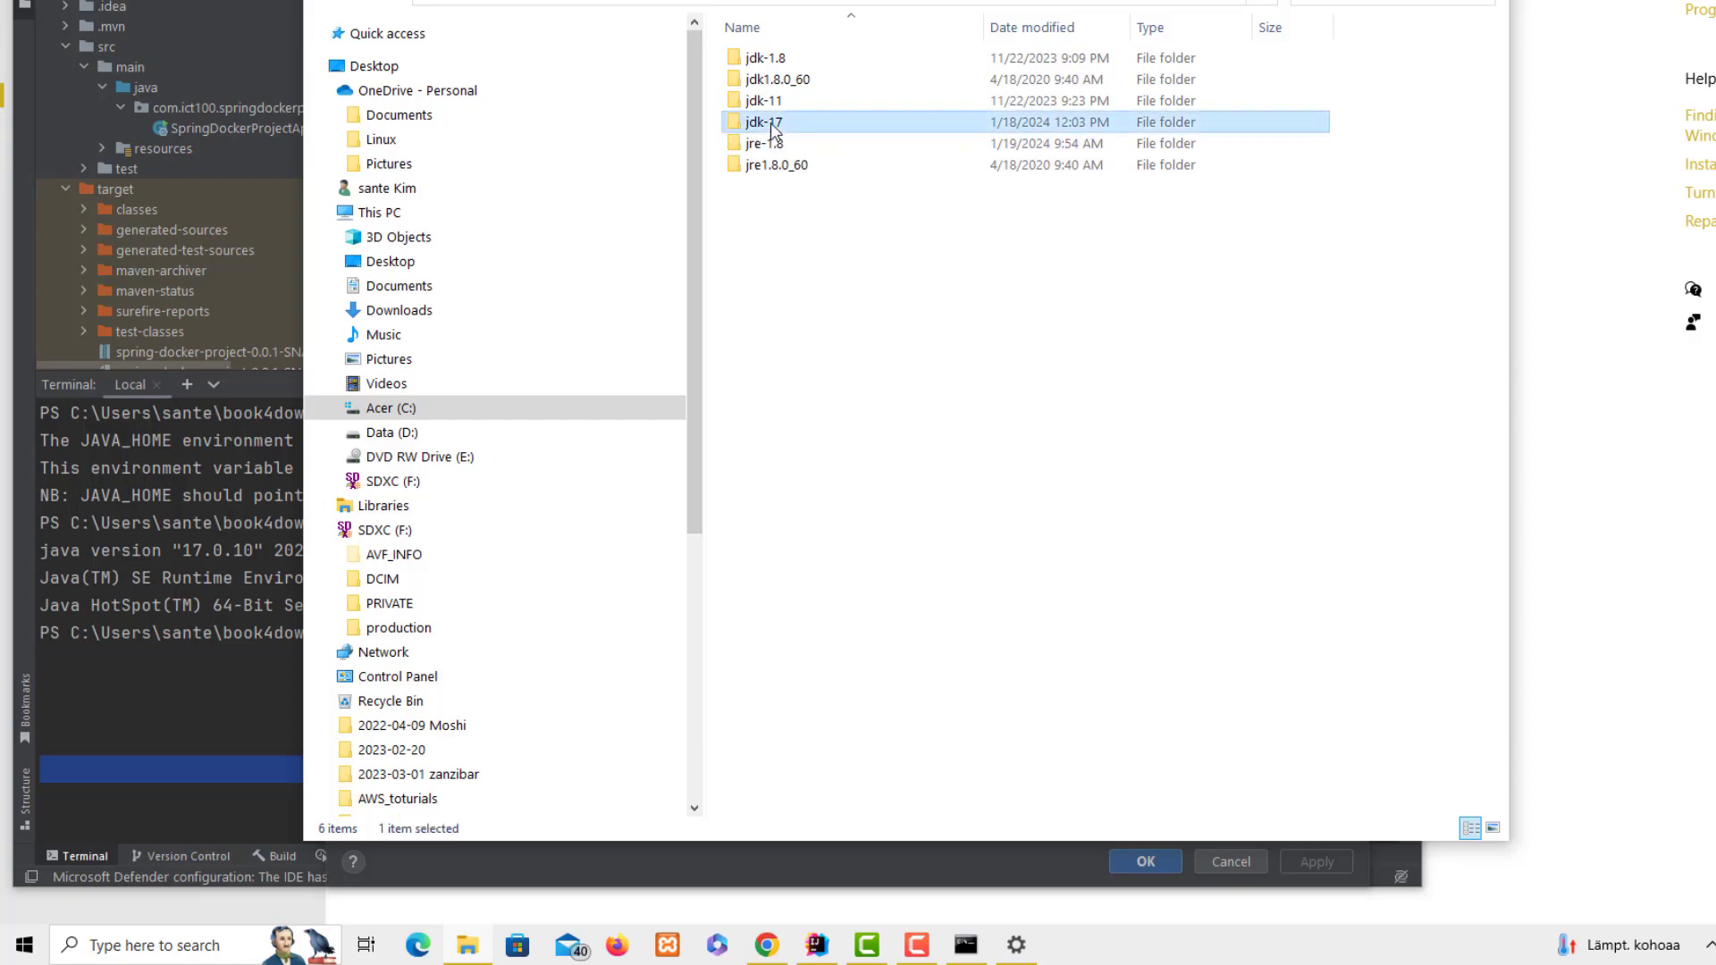
pyautogui.click(753, 59)
pyautogui.doubleClick(750, 59)
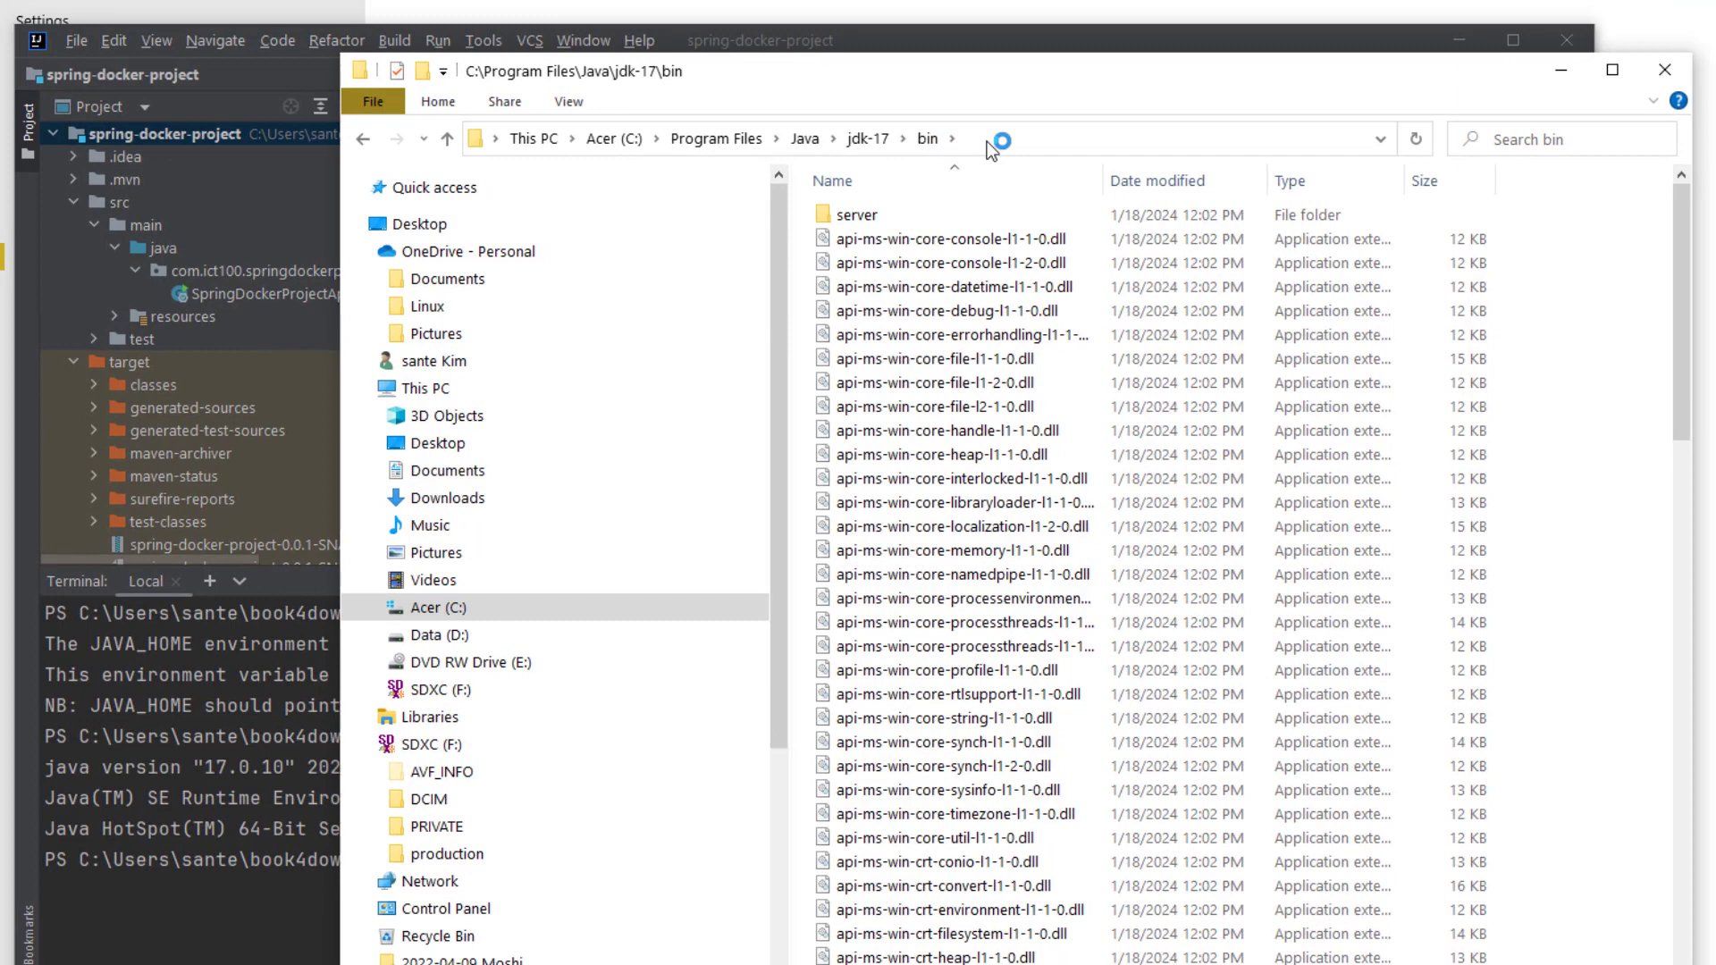
# - Compare the address-bar path C:\Program Files\Java\jdk-17\bin with the path ending at jdk-17
pyautogui.click(1379, 139)
pyautogui.click(720, 143)
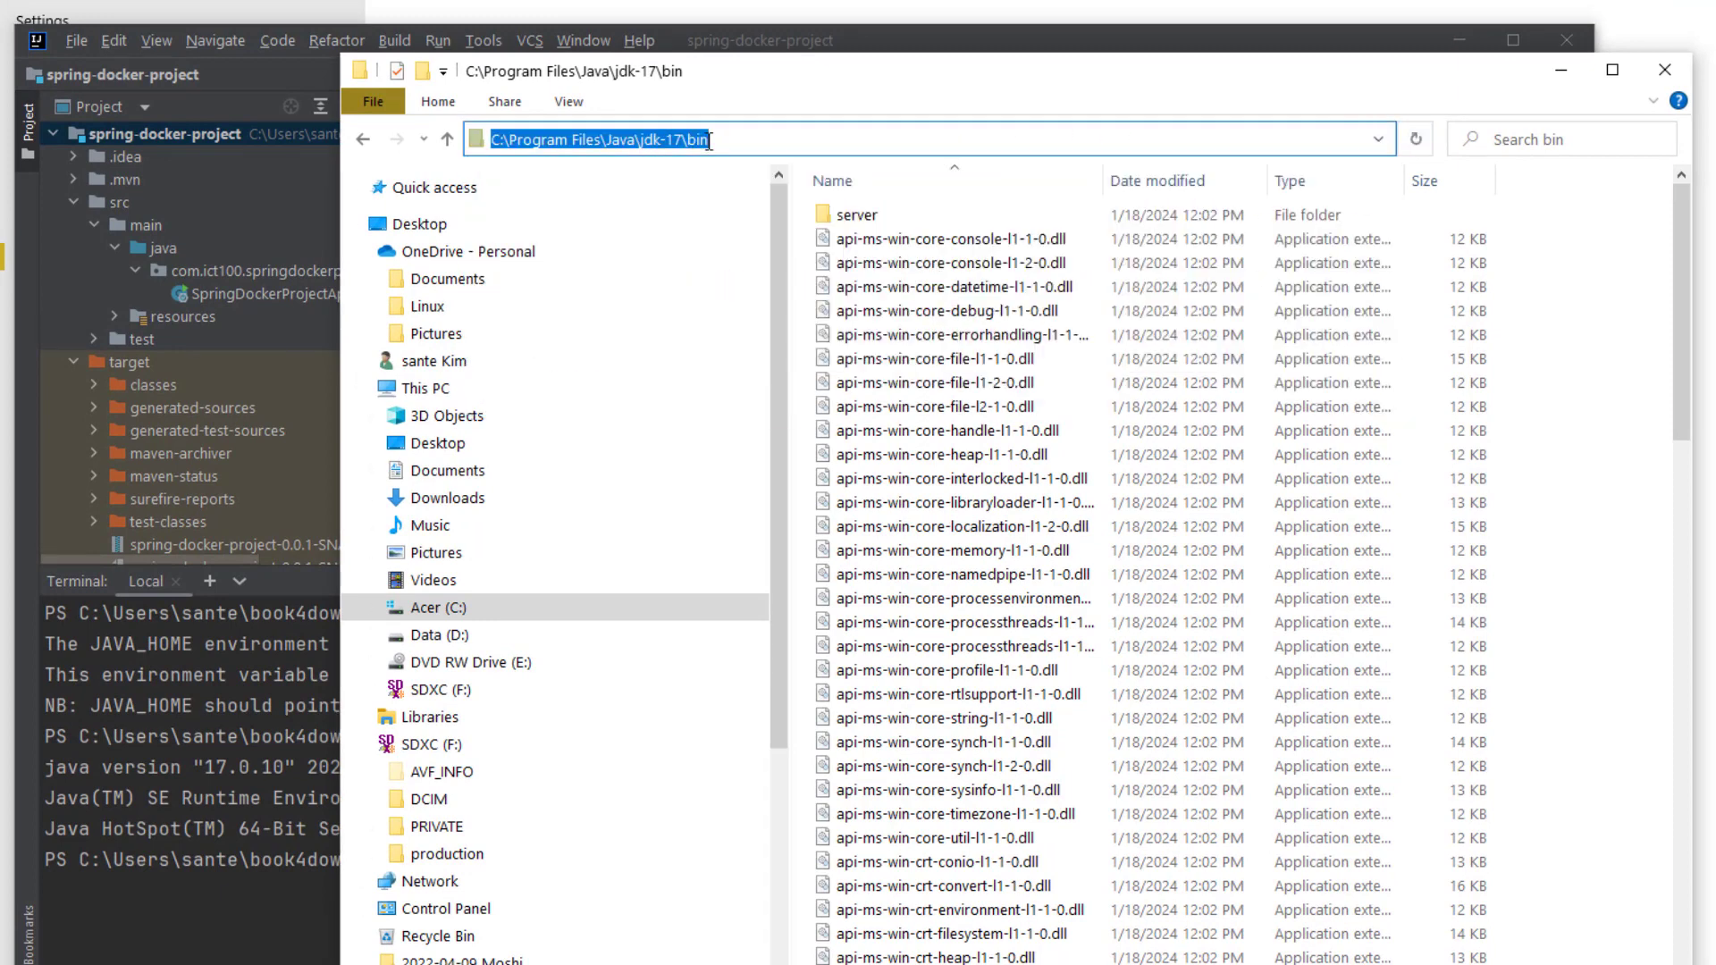
pyautogui.press('End')
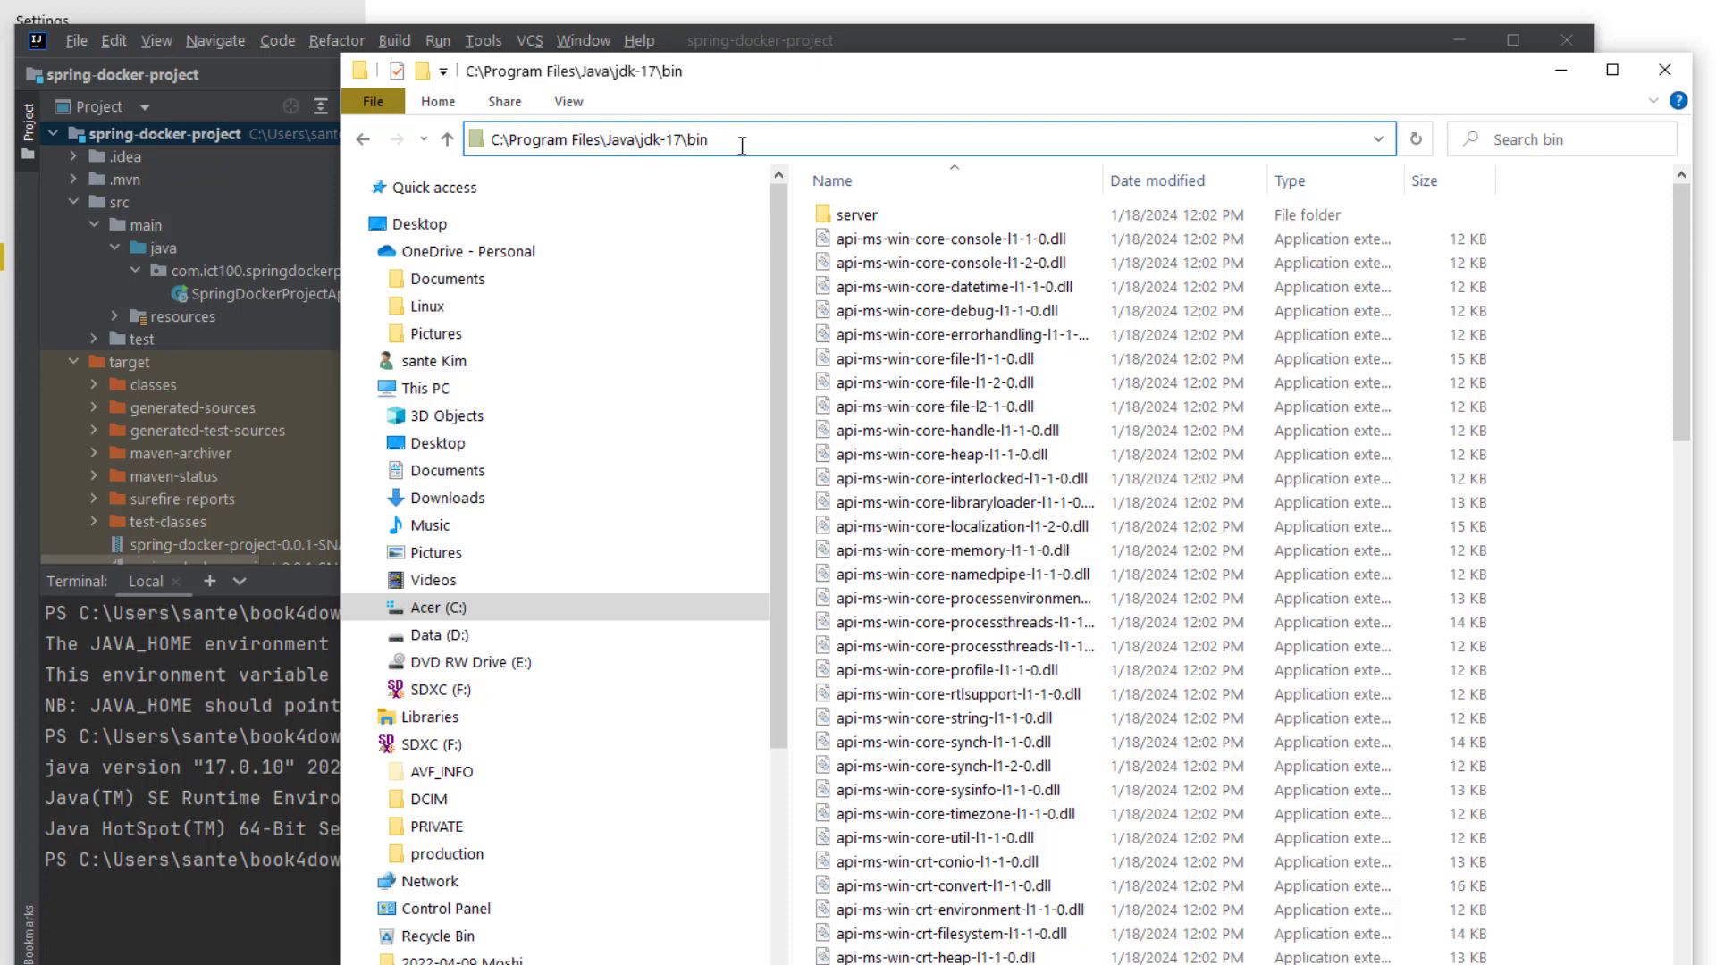
pyautogui.moveTo(675, 141); pyautogui.dragTo(487, 143)
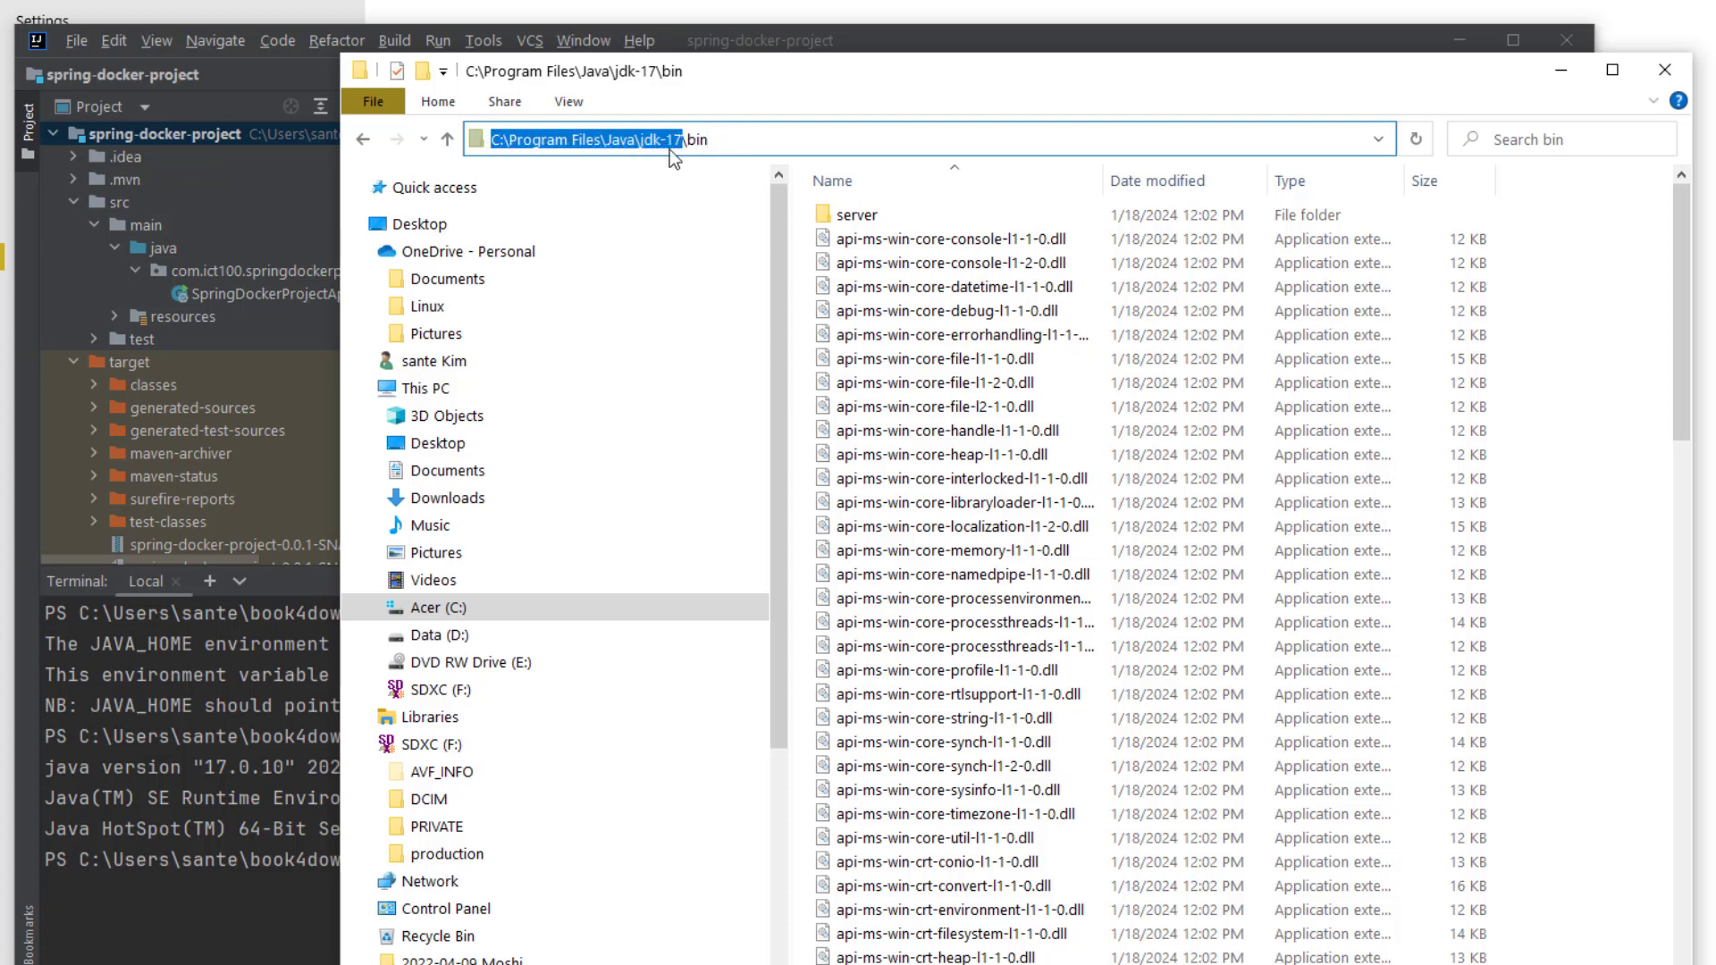
pyautogui.click(702, 143)
pyautogui.moveTo(684, 141); pyautogui.dragTo(488, 145)
pyautogui.click(733, 140)
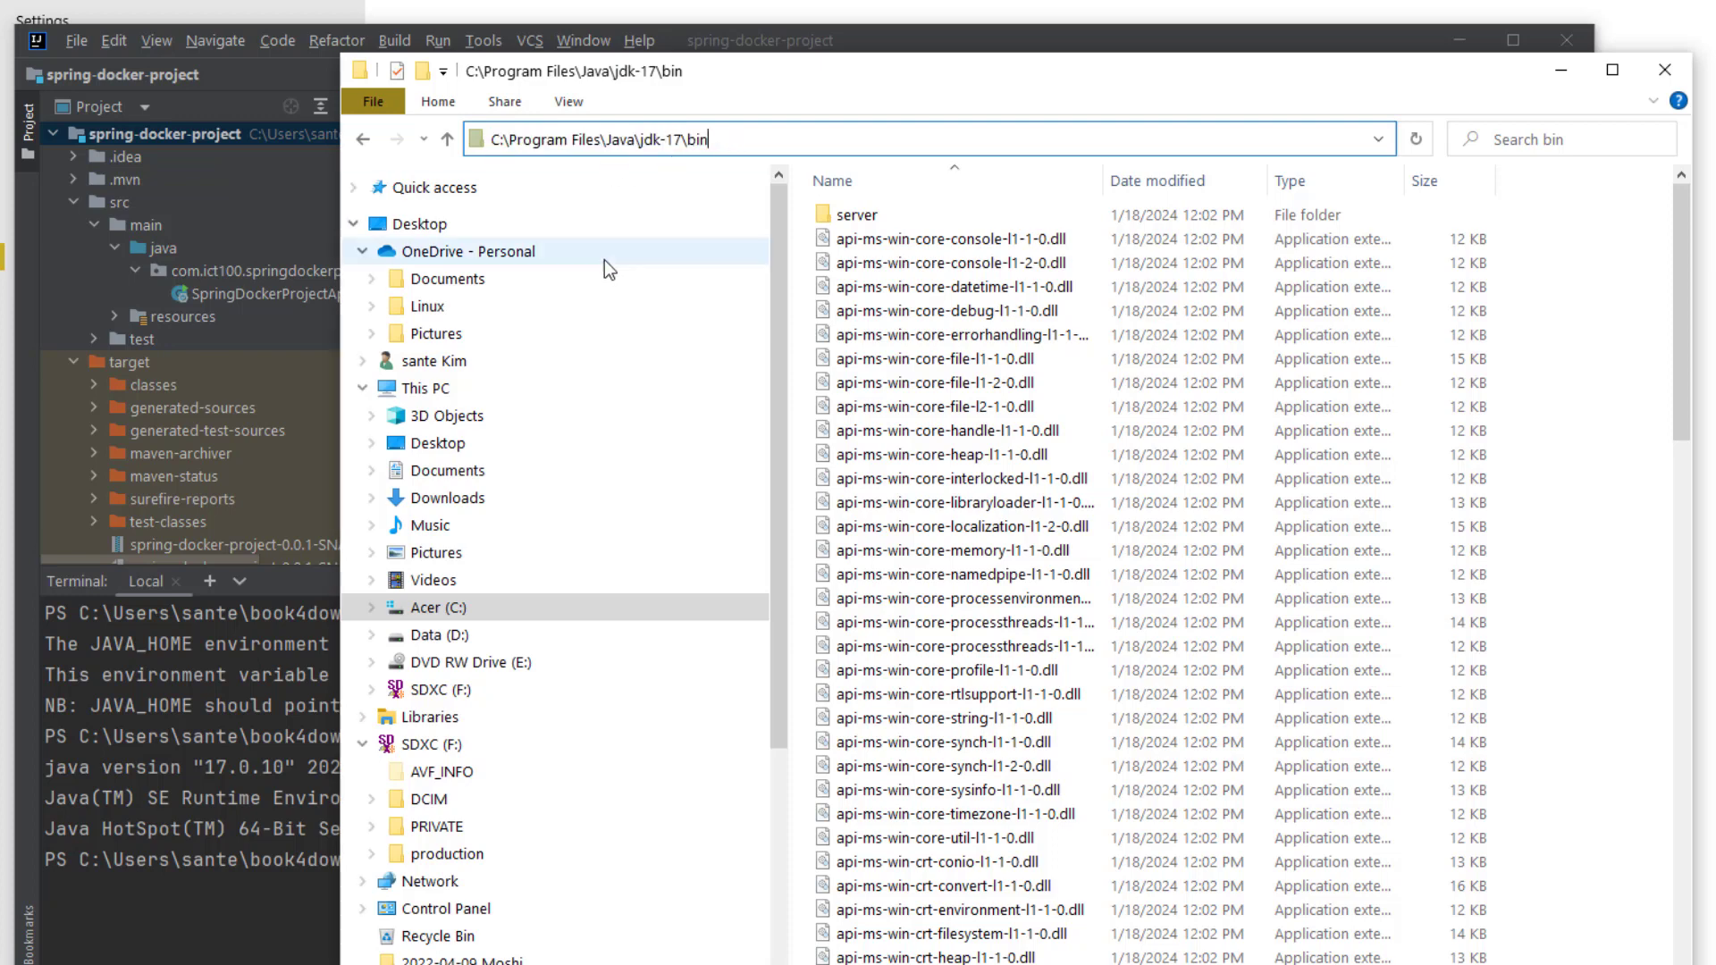
pyautogui.press('super')
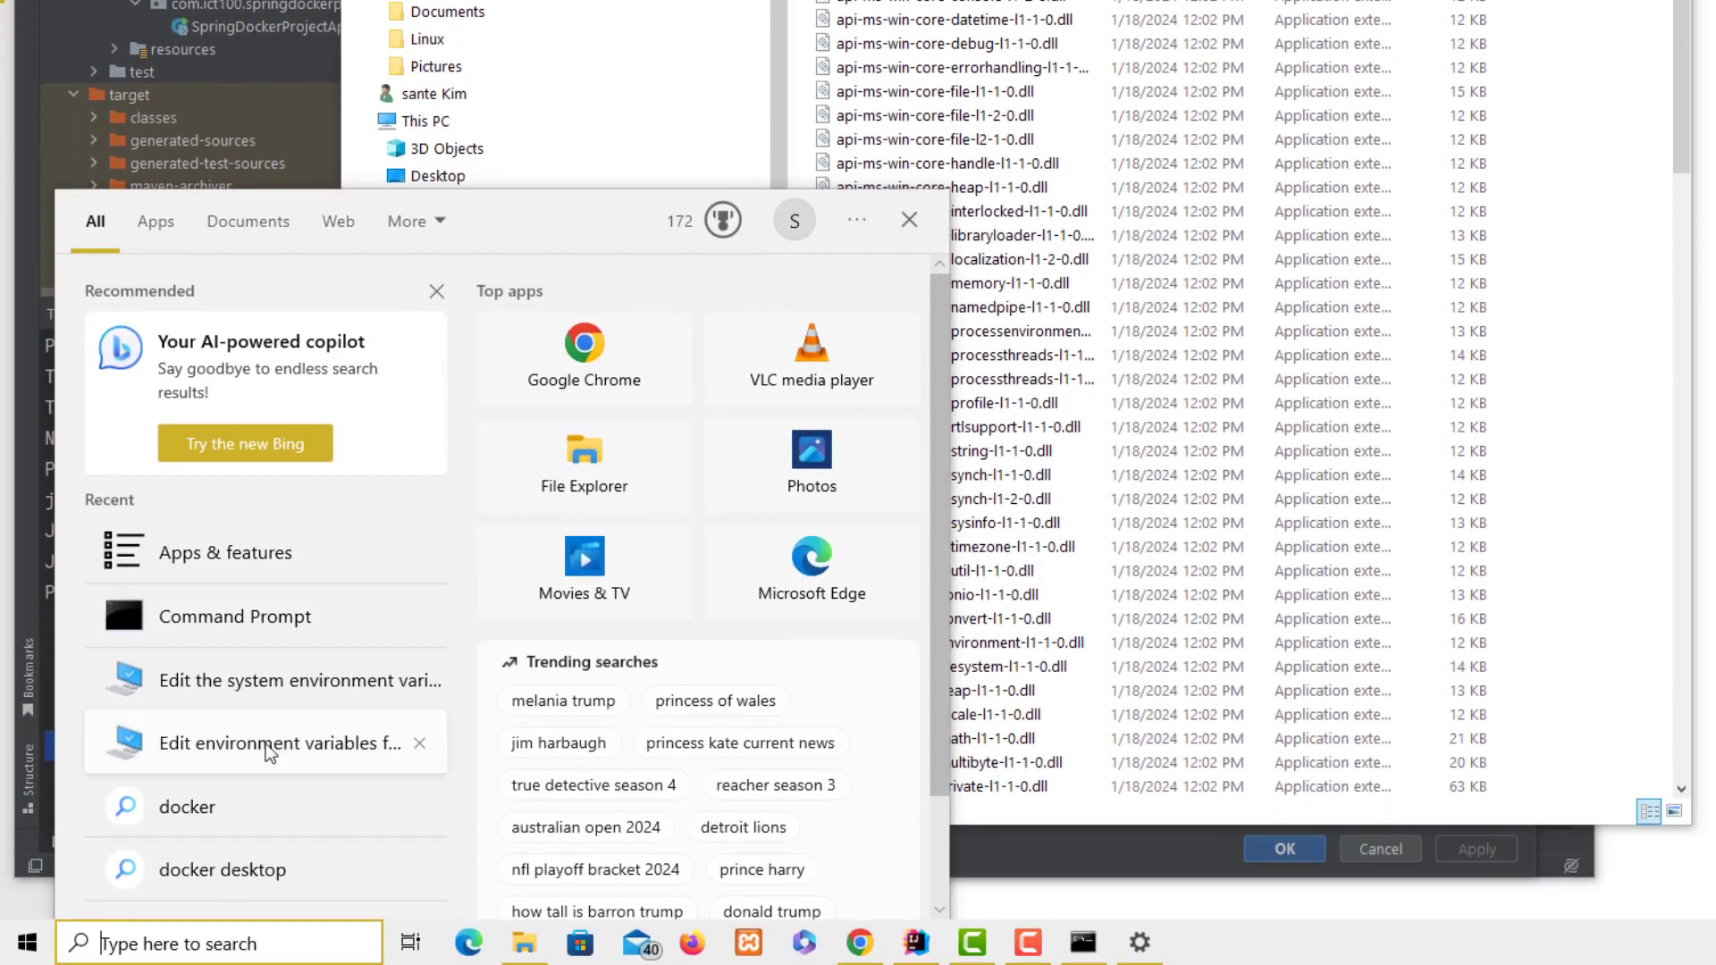
pyautogui.click(261, 681)
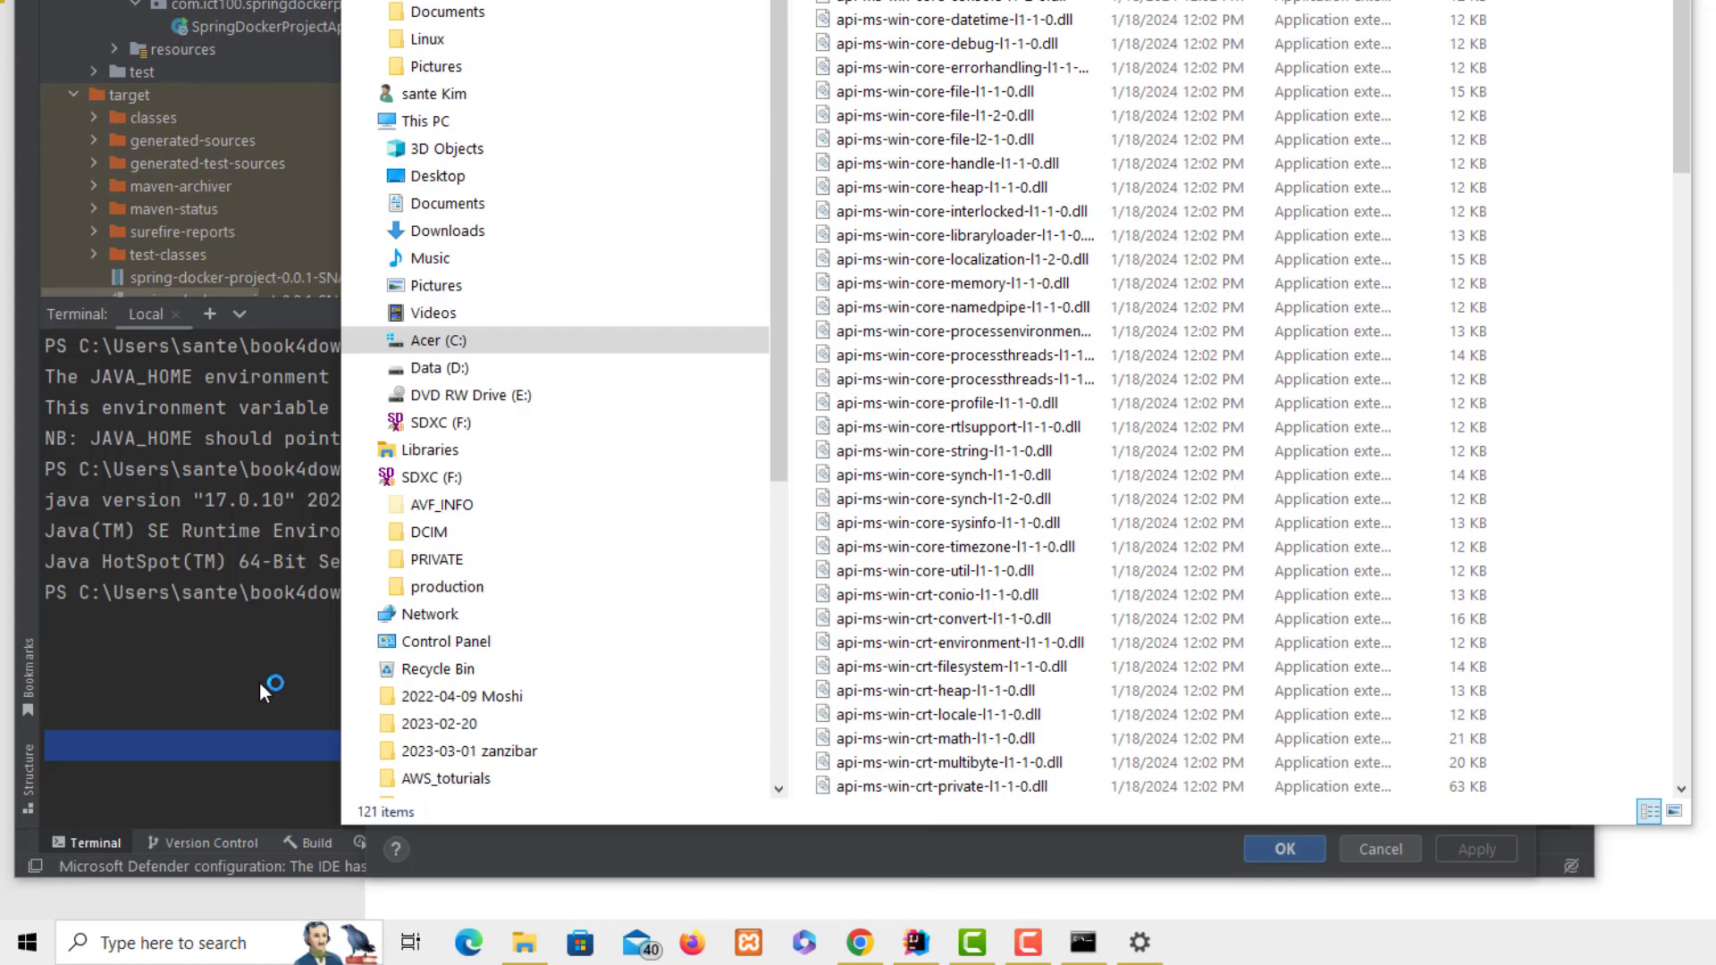
# - Close System Properties, reopen the account's environment variables via an 'env' search, and move it aside
pyautogui.click(726, 19)
pyautogui.click(146, 941)
pyautogui.write('env')
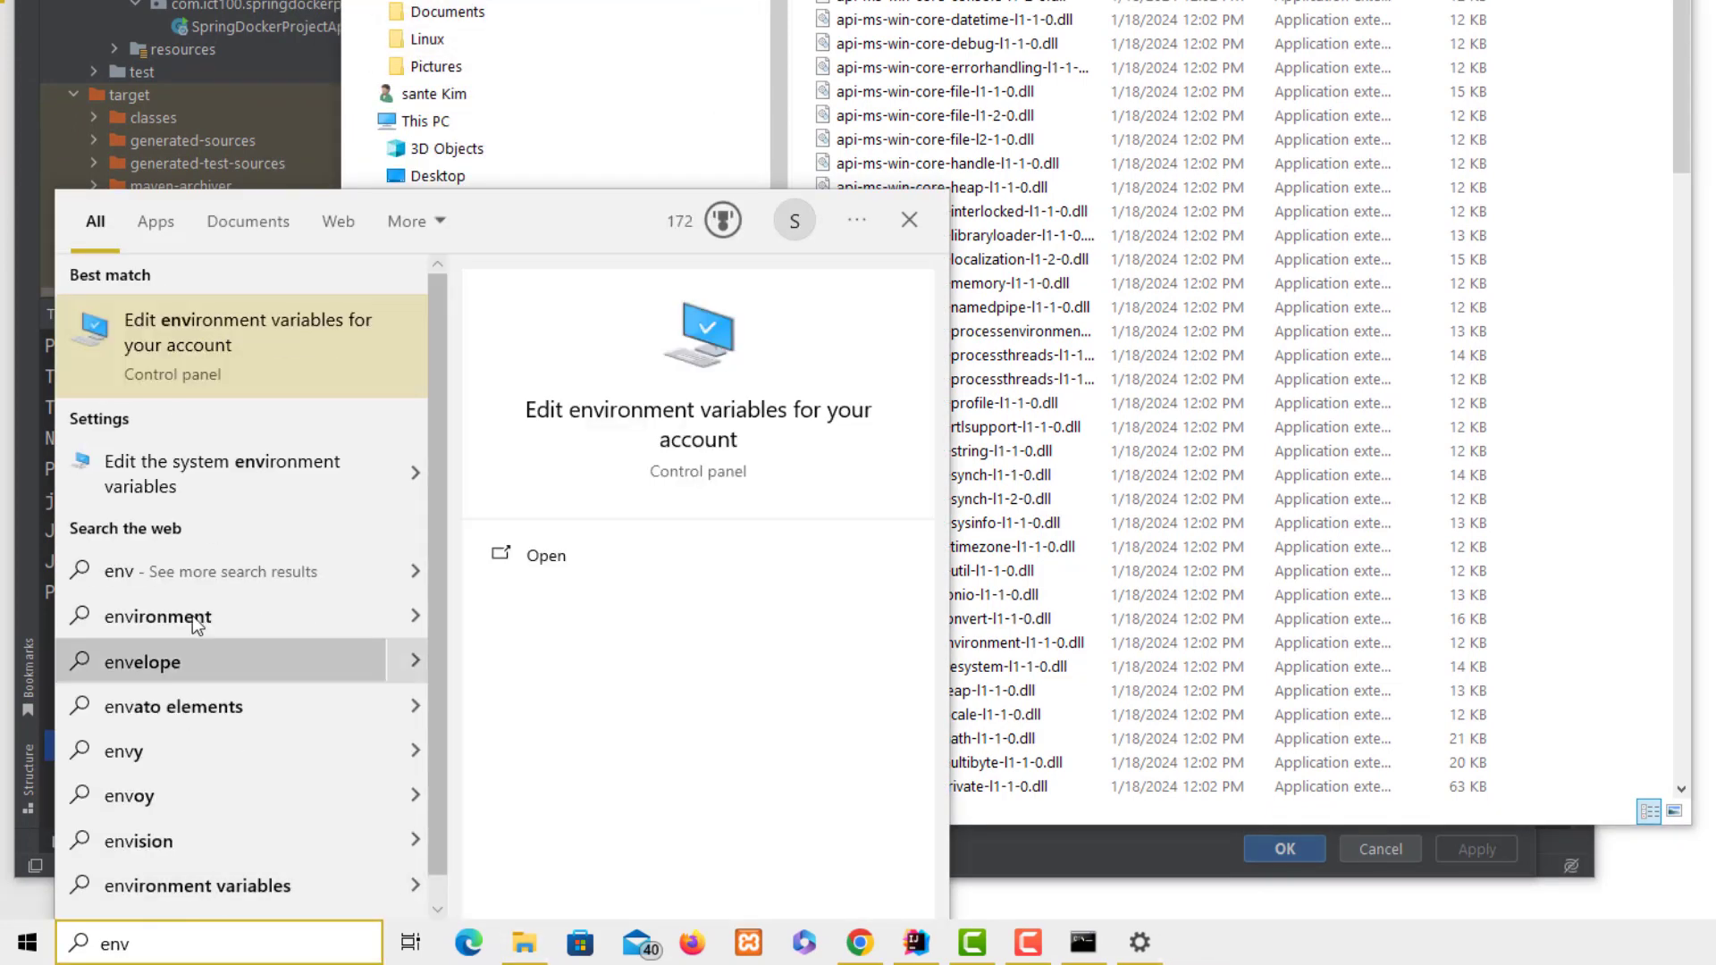
pyautogui.click(243, 332)
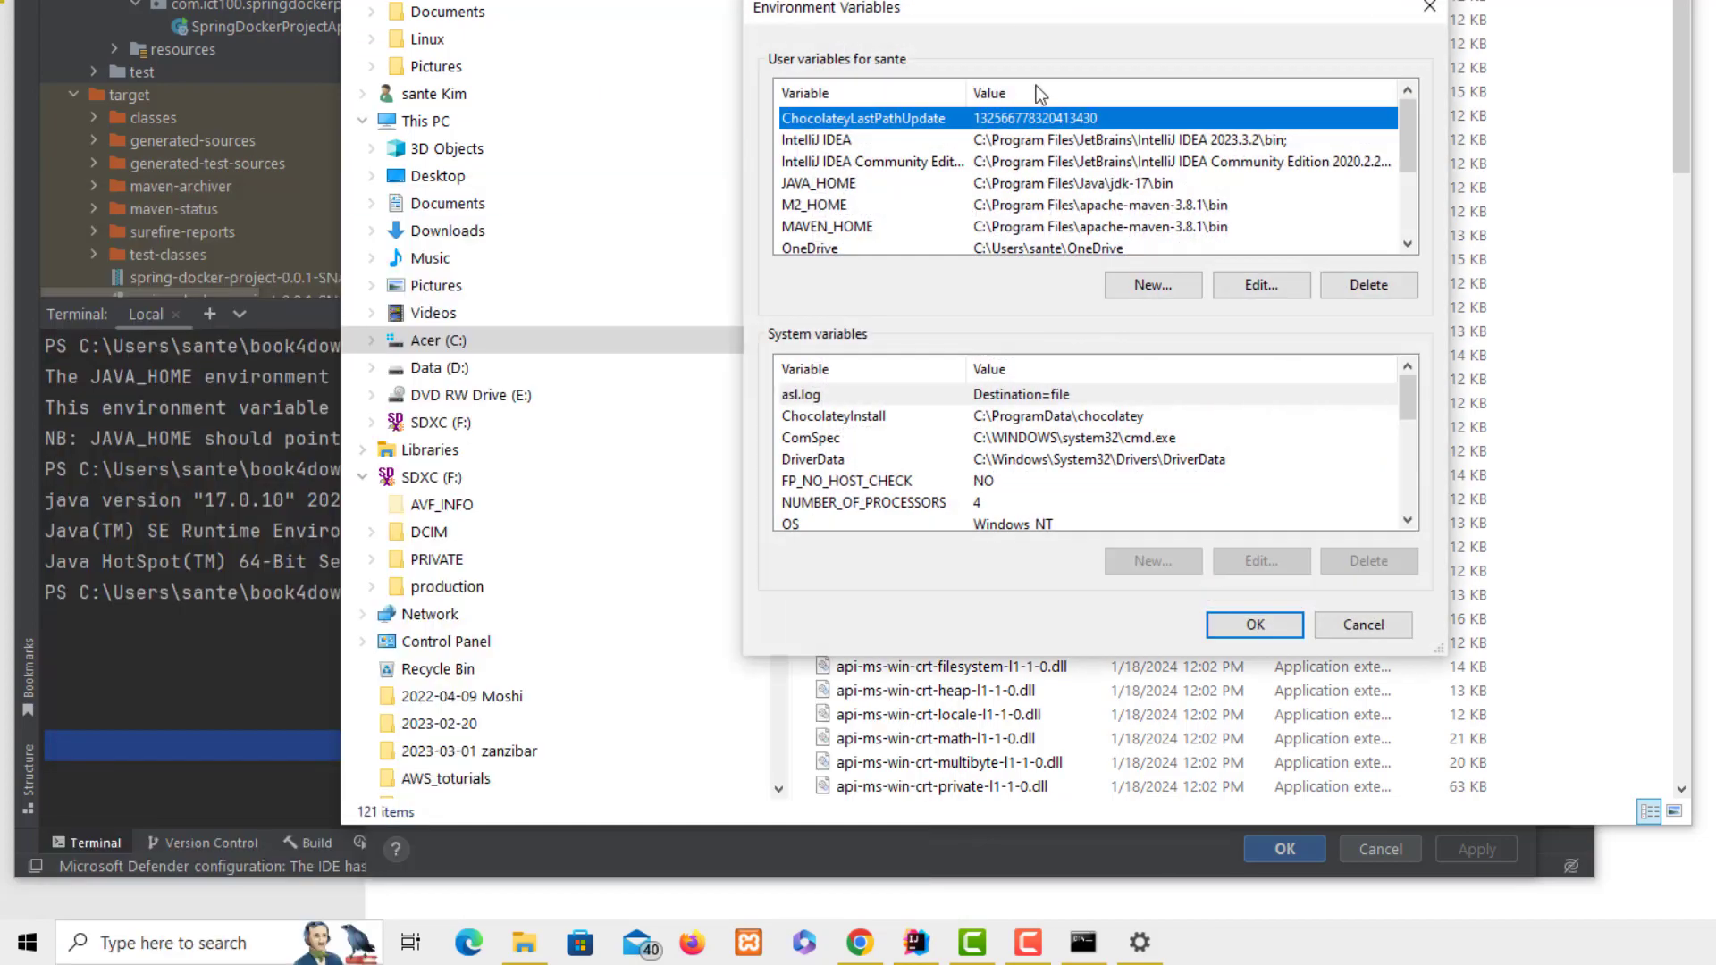
pyautogui.moveTo(894, 11); pyautogui.dragTo(479, 0)
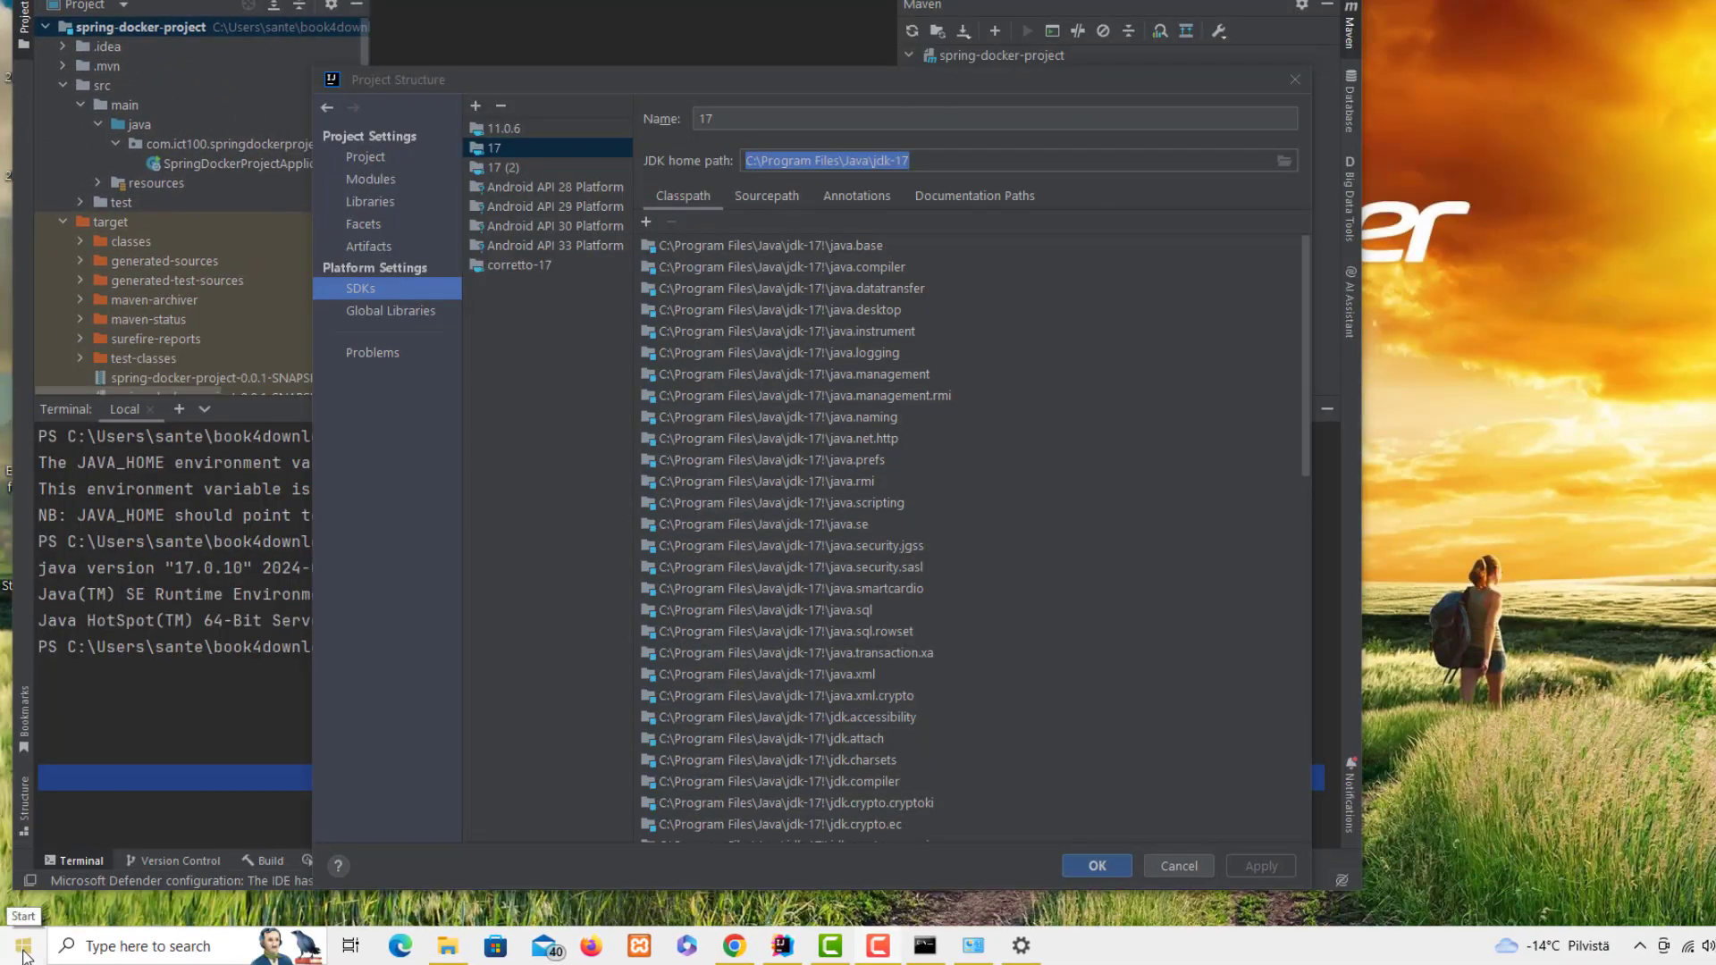
# - Open Environment Variables from System > Advanced system settings, showing JAVA_HOME as jdk-17\bin
pyautogui.rightClick(25, 953)
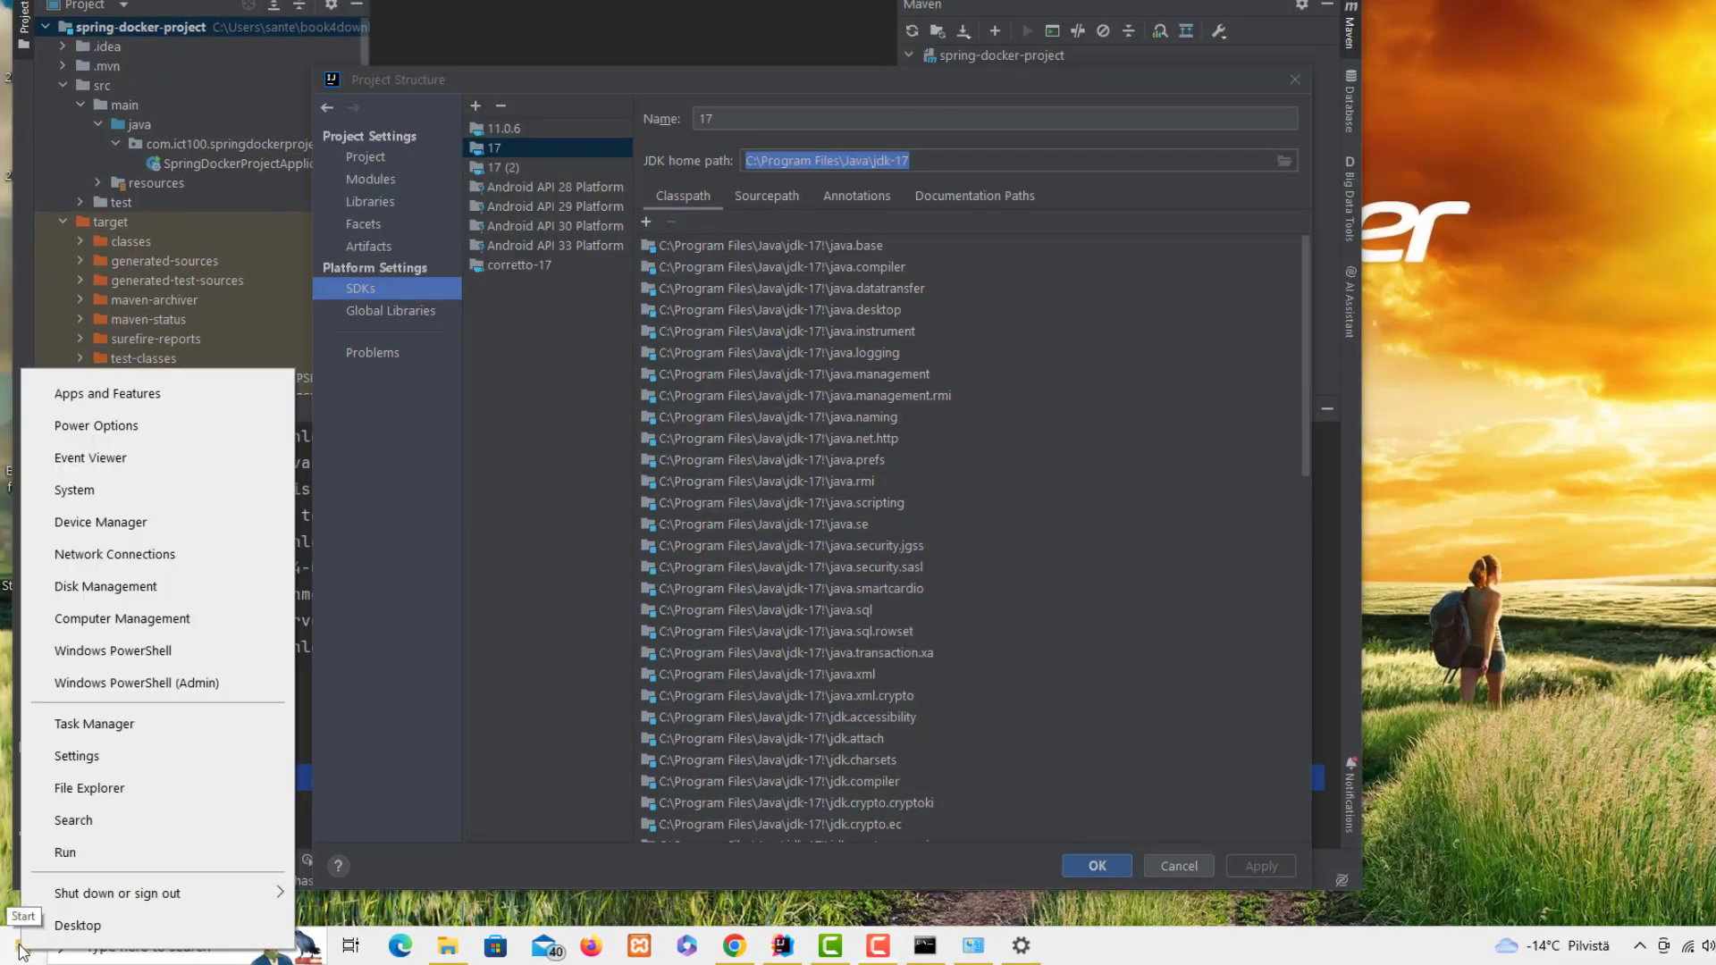
pyautogui.click(81, 490)
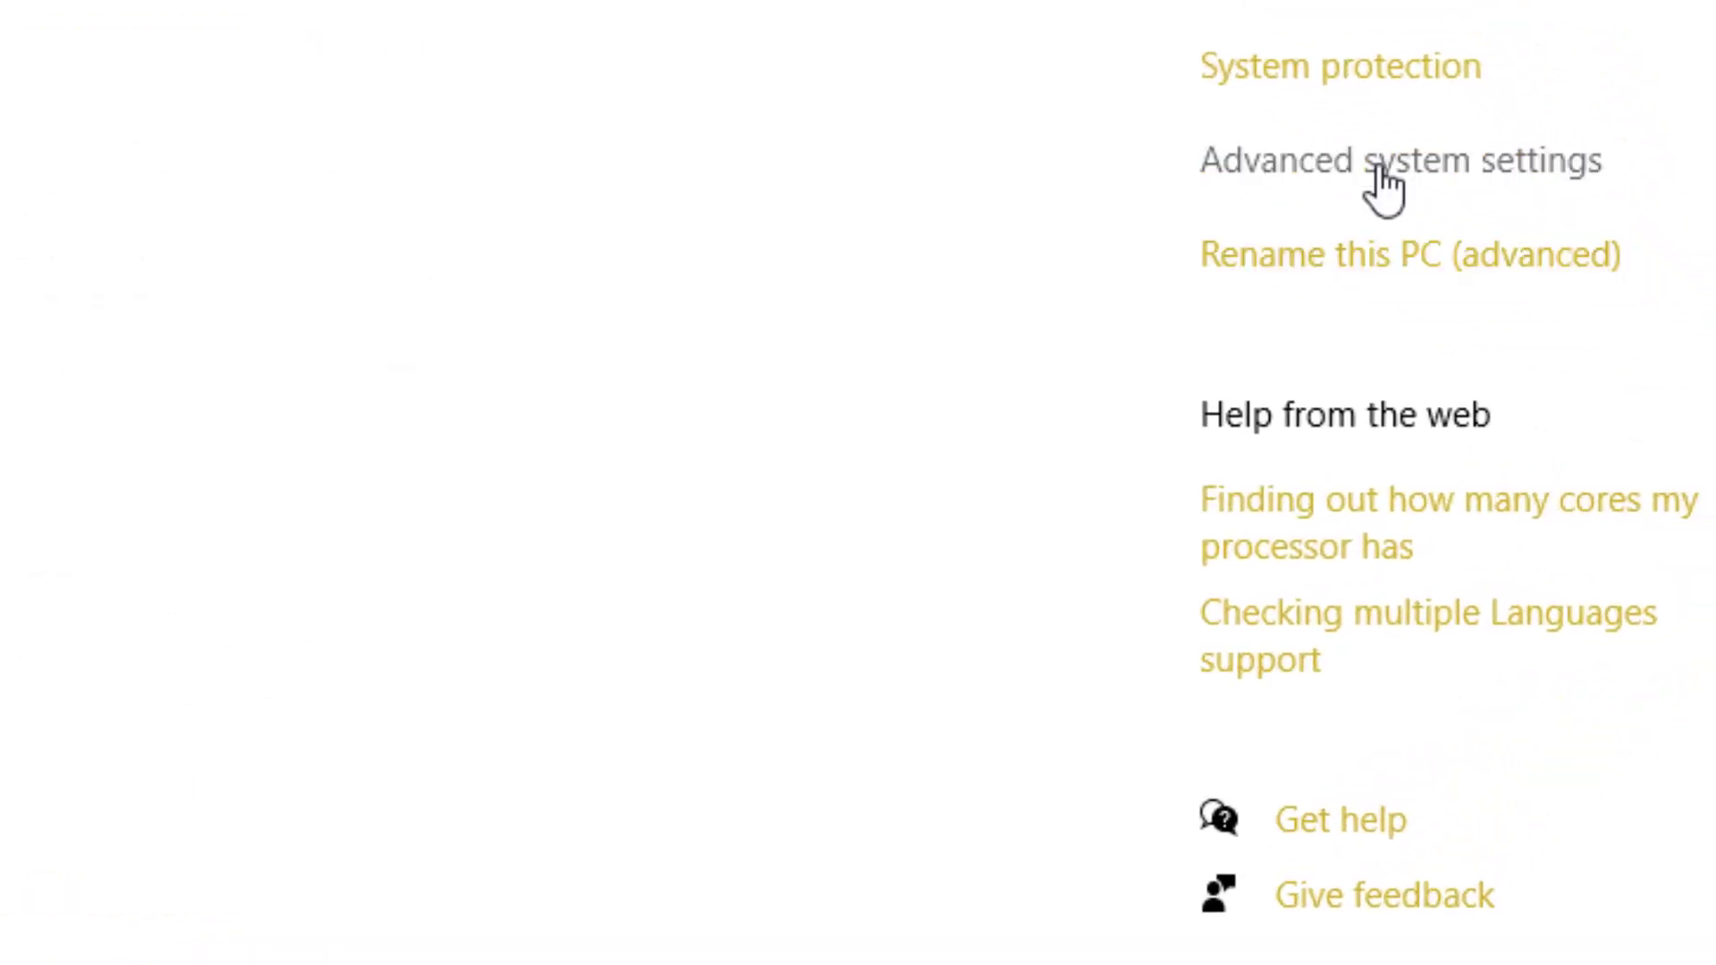
pyautogui.click(1377, 170)
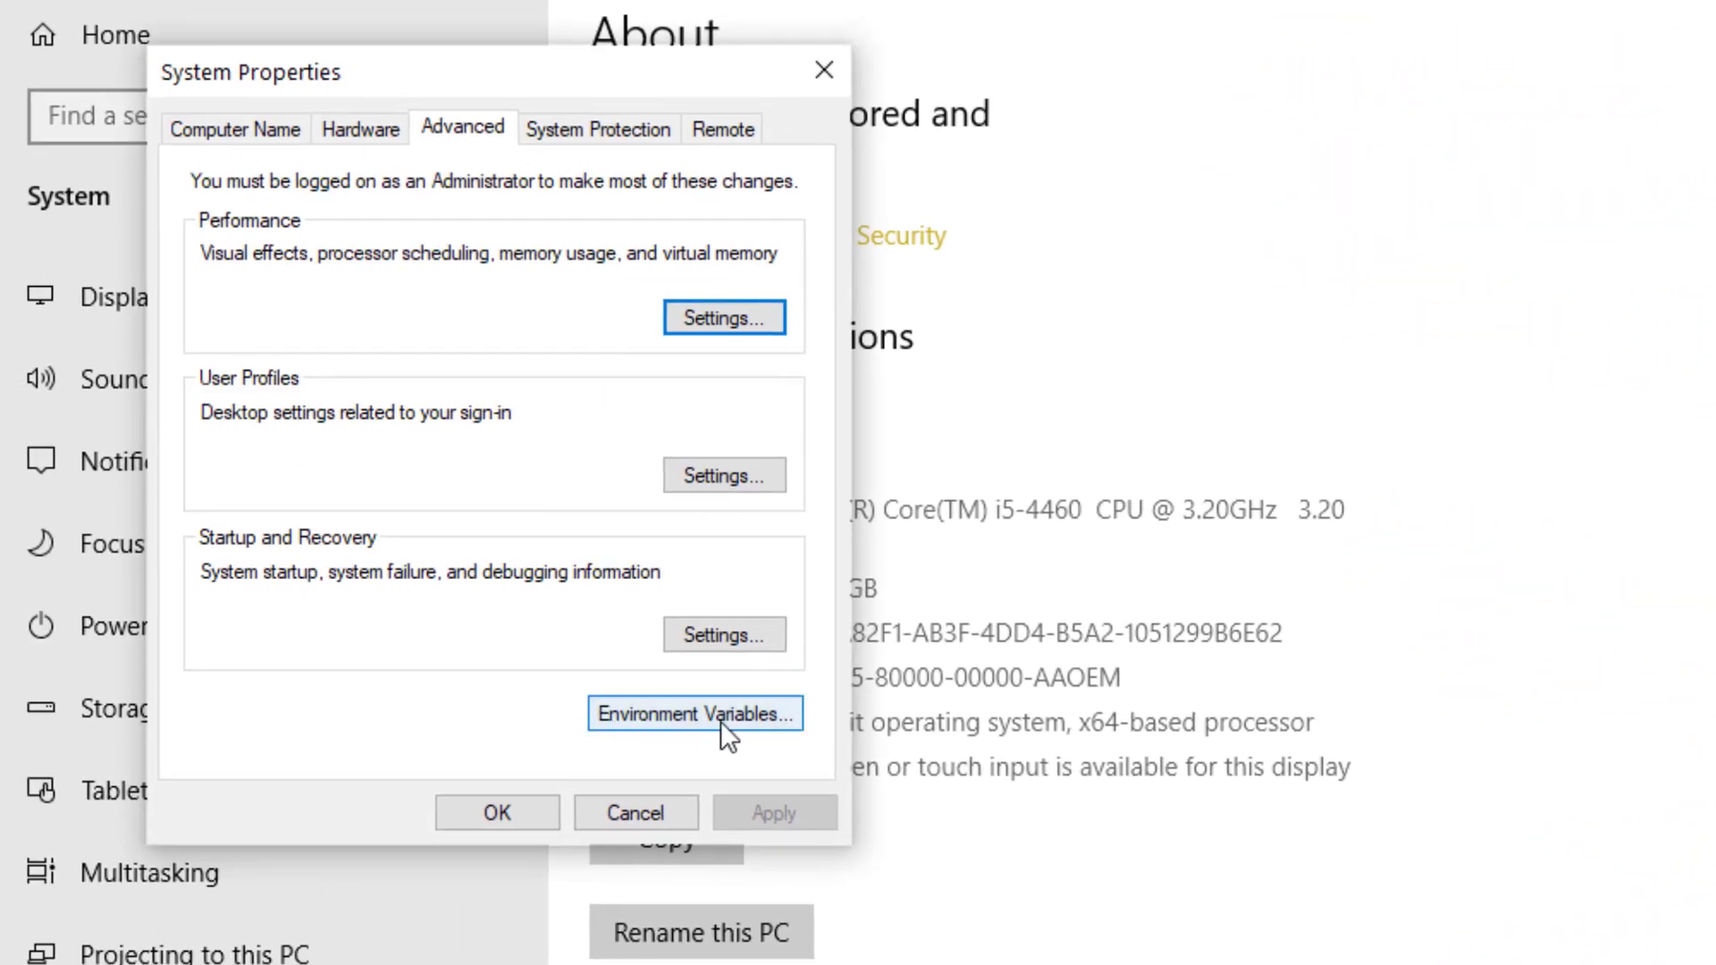
pyautogui.click(720, 722)
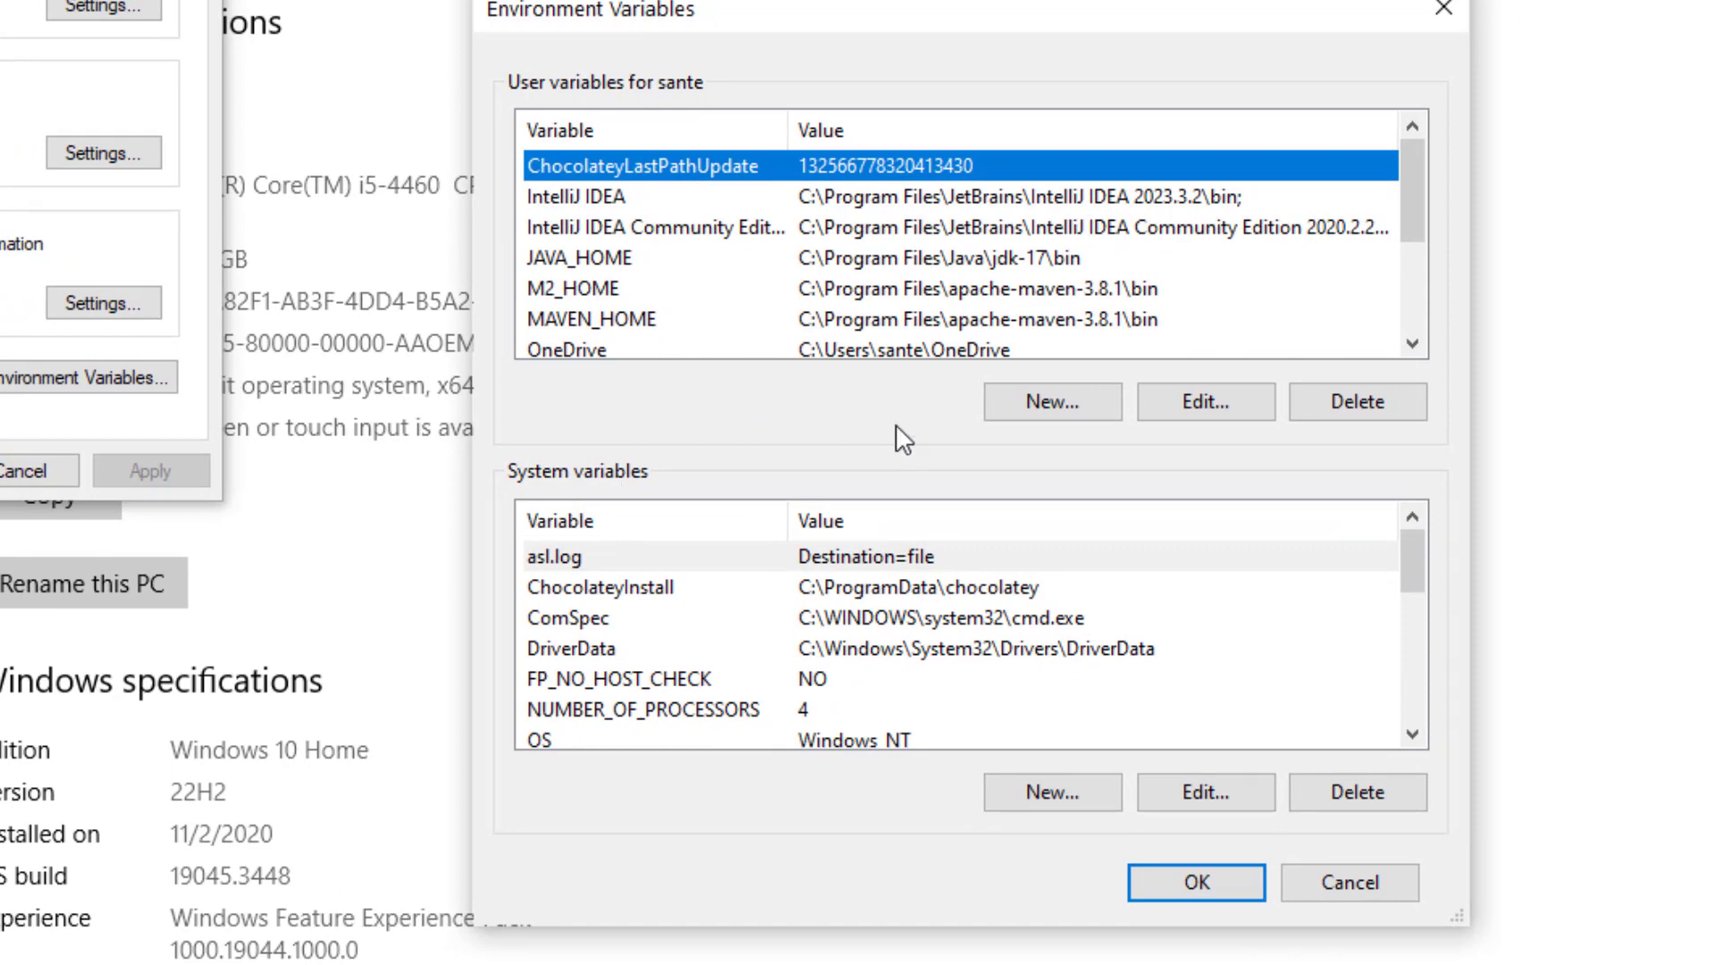
pyautogui.moveTo(1419, 211)
pyautogui.mouseDown()
pyautogui.moveTo(1402, 329)
pyautogui.moveTo(1402, 229)
pyautogui.mouseUp()
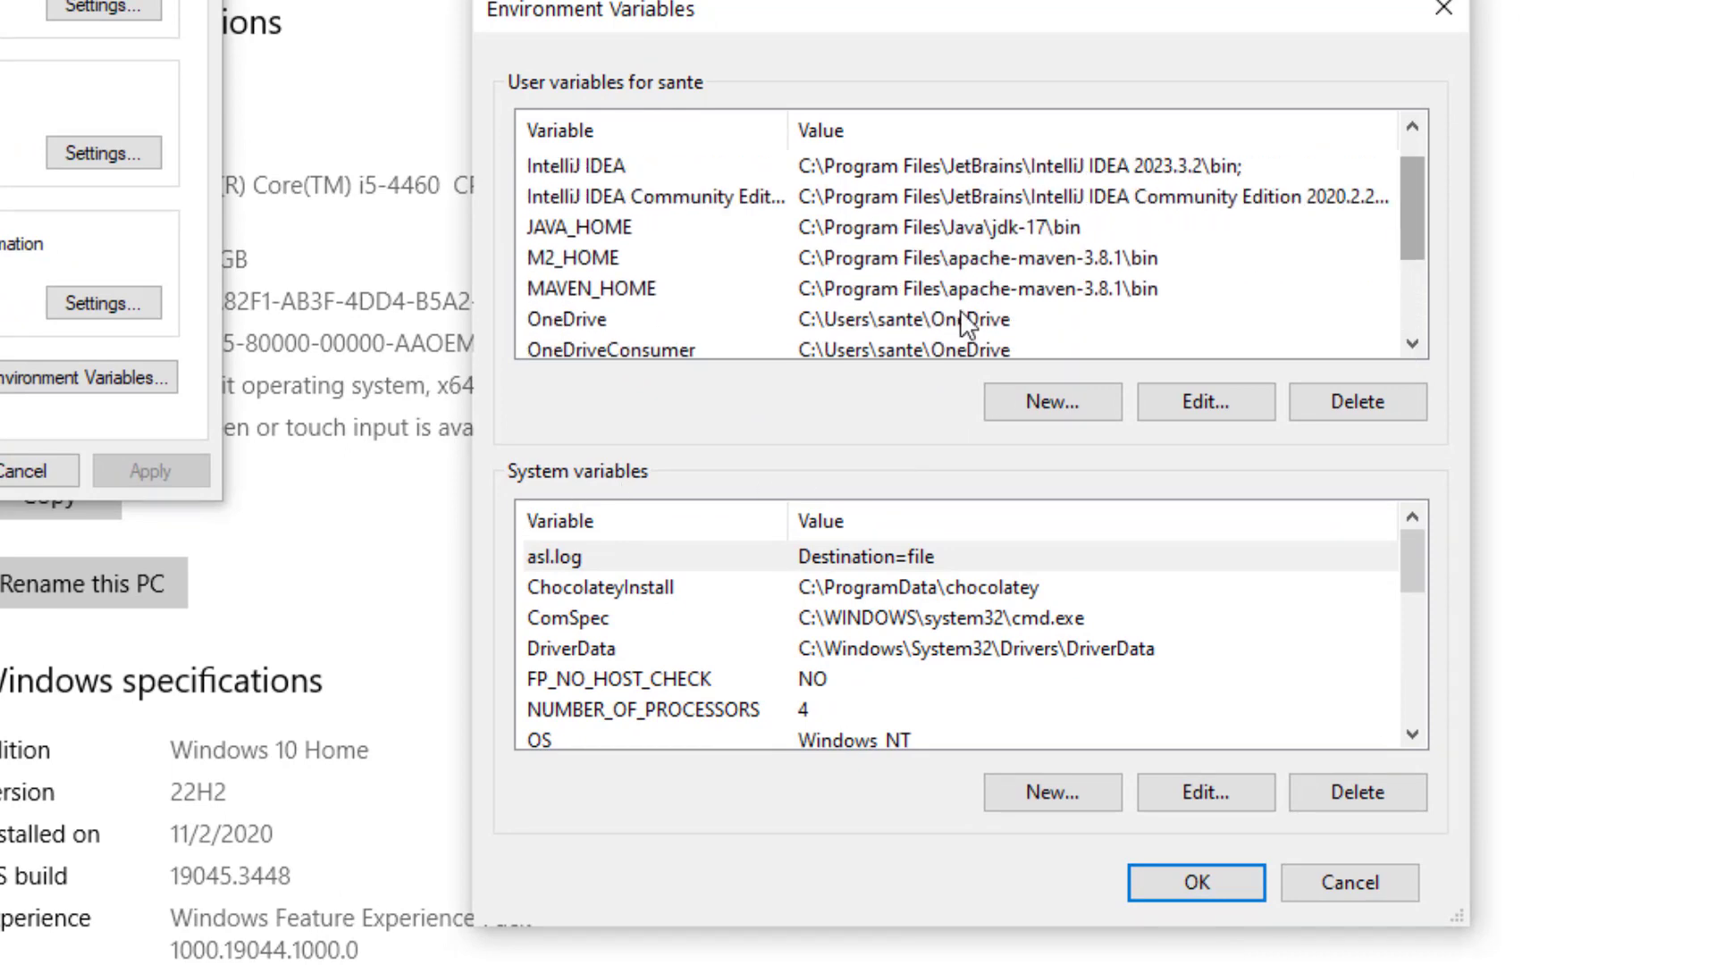
# - Edit the JAVA_HOME user variable and select its value C:\Program Files\Java\jdk-17\bin
pyautogui.click(826, 234)
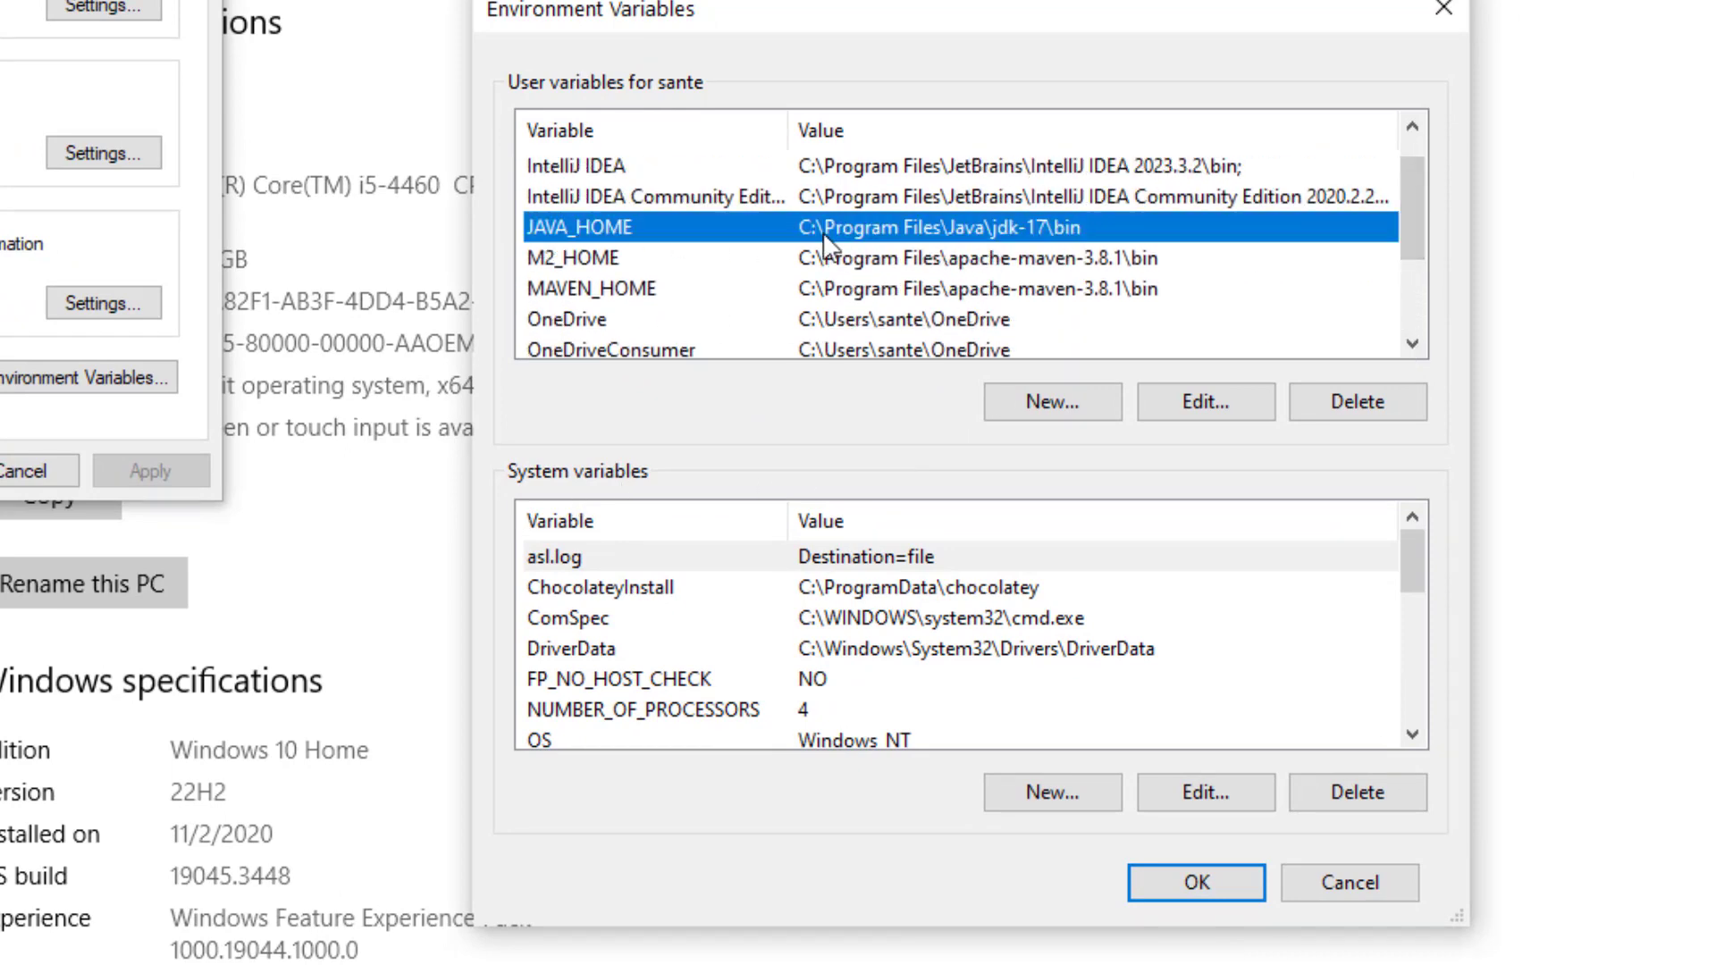
pyautogui.click(1207, 402)
pyautogui.click(1111, 487)
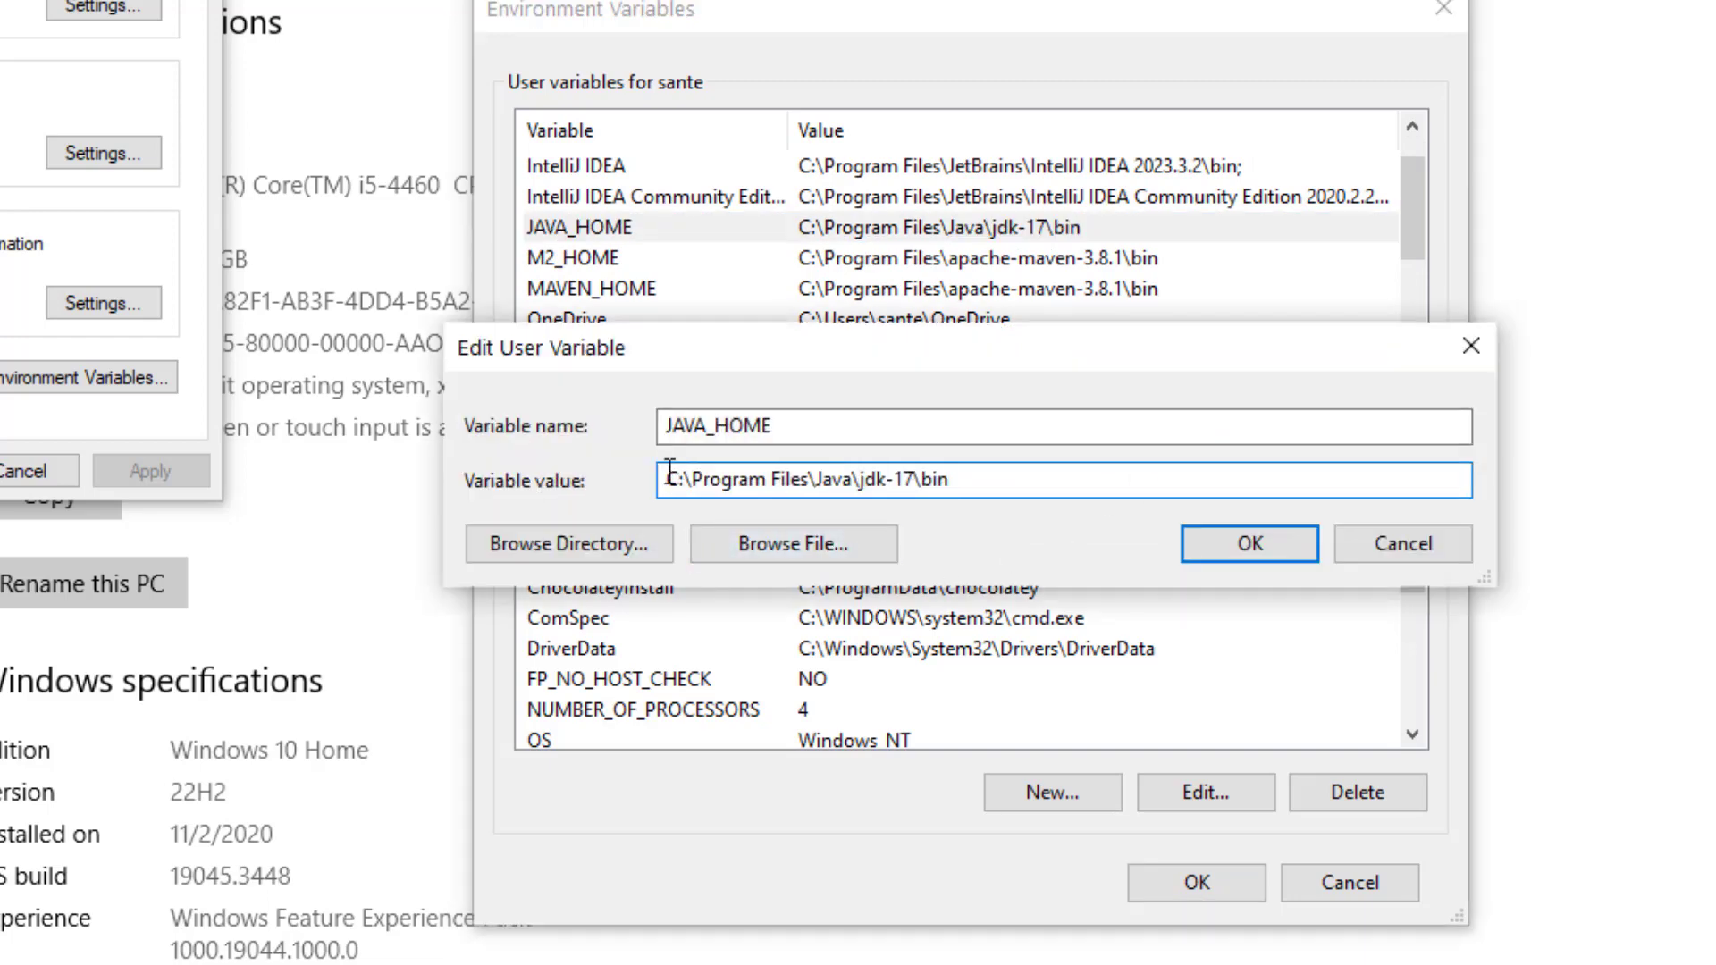
pyautogui.moveTo(670, 479); pyautogui.dragTo(914, 480)
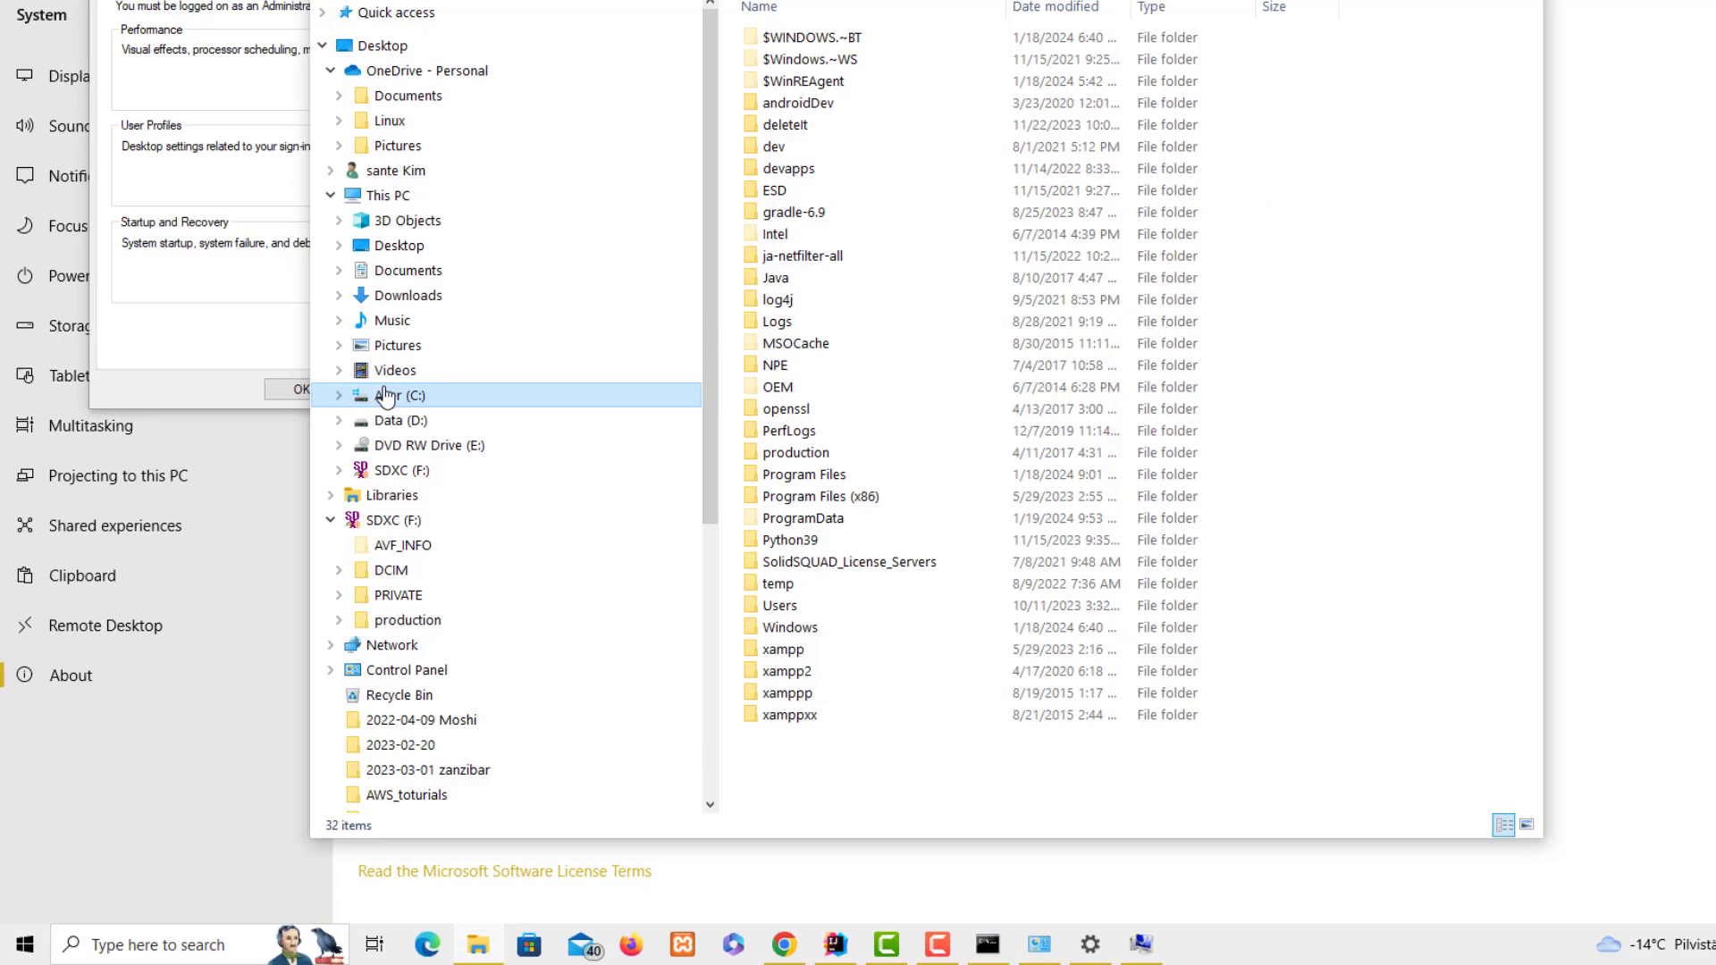
# - Check the contents of C:\Program Files\Java\jdk-17 in File Explorer, then close the window
pyautogui.doubleClick(798, 475)
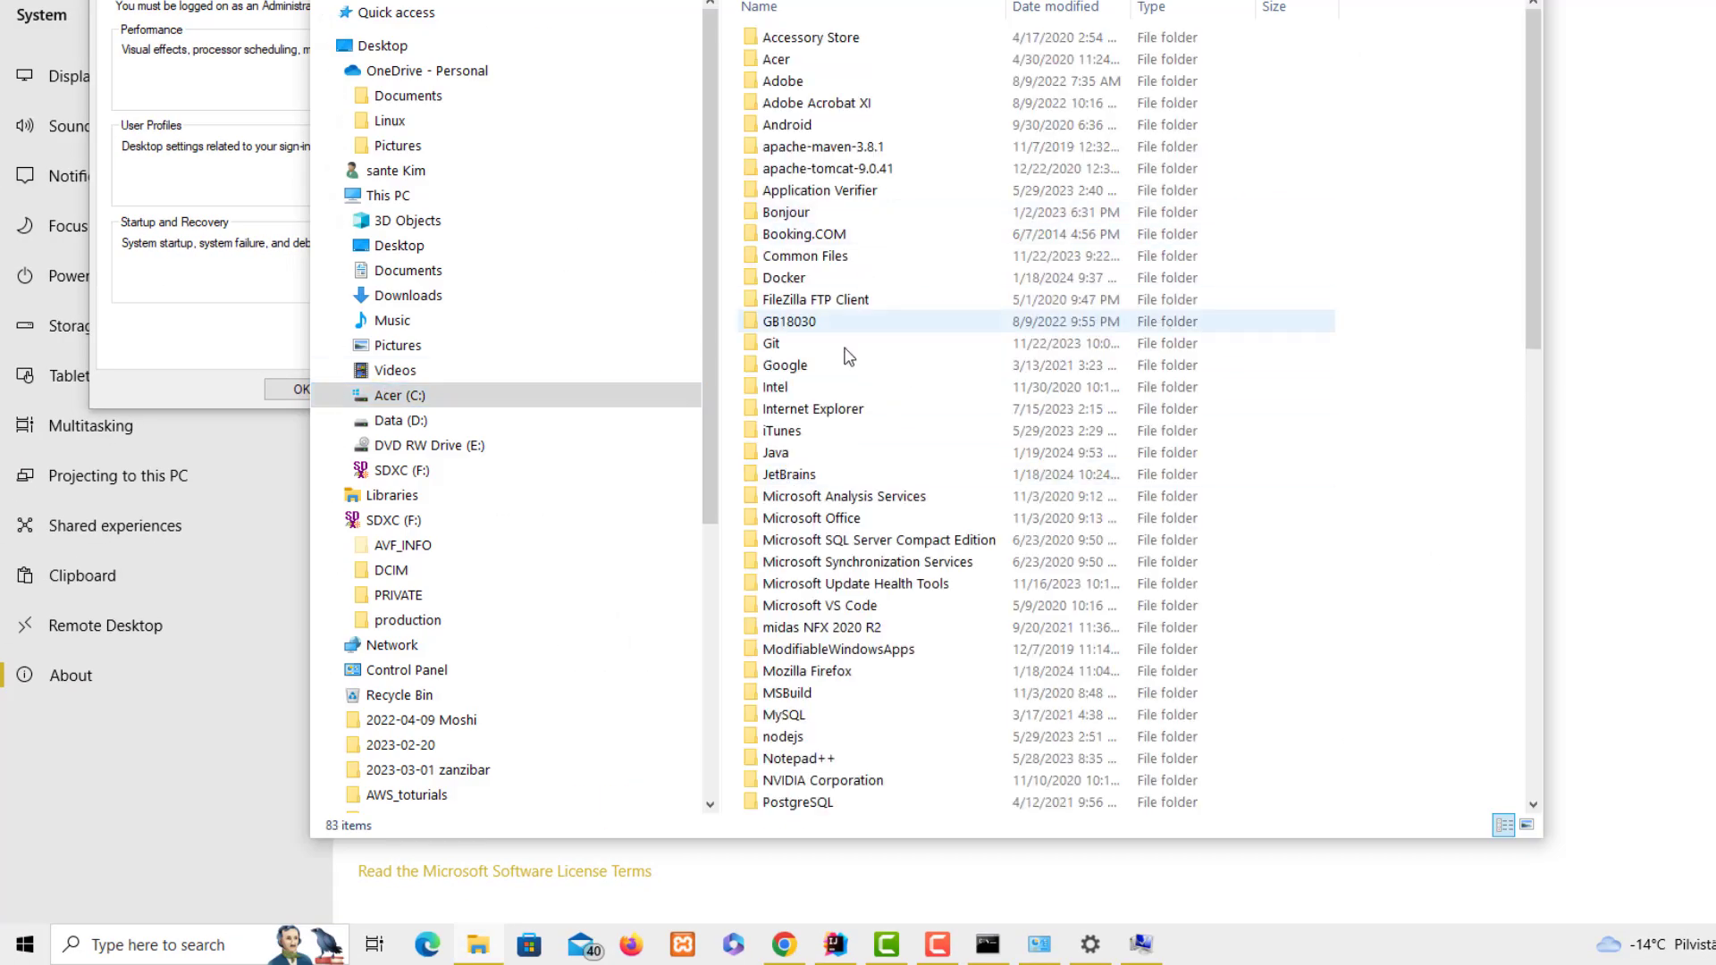
pyautogui.doubleClick(768, 453)
pyautogui.doubleClick(787, 102)
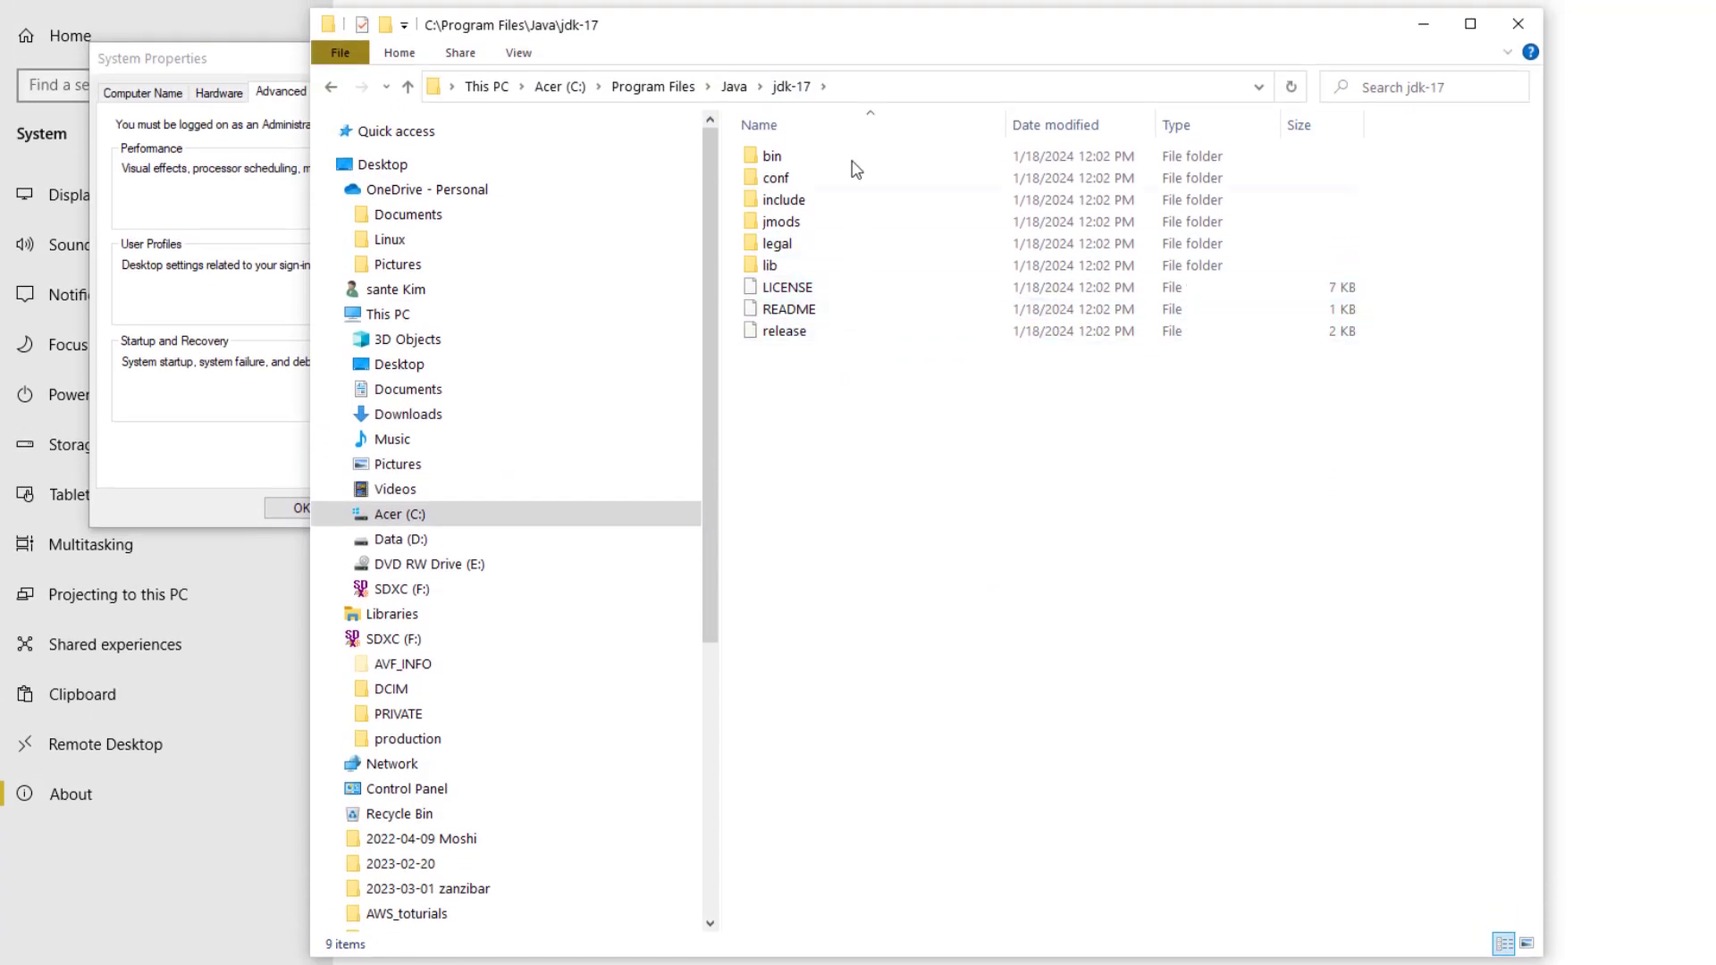
pyautogui.click(1517, 24)
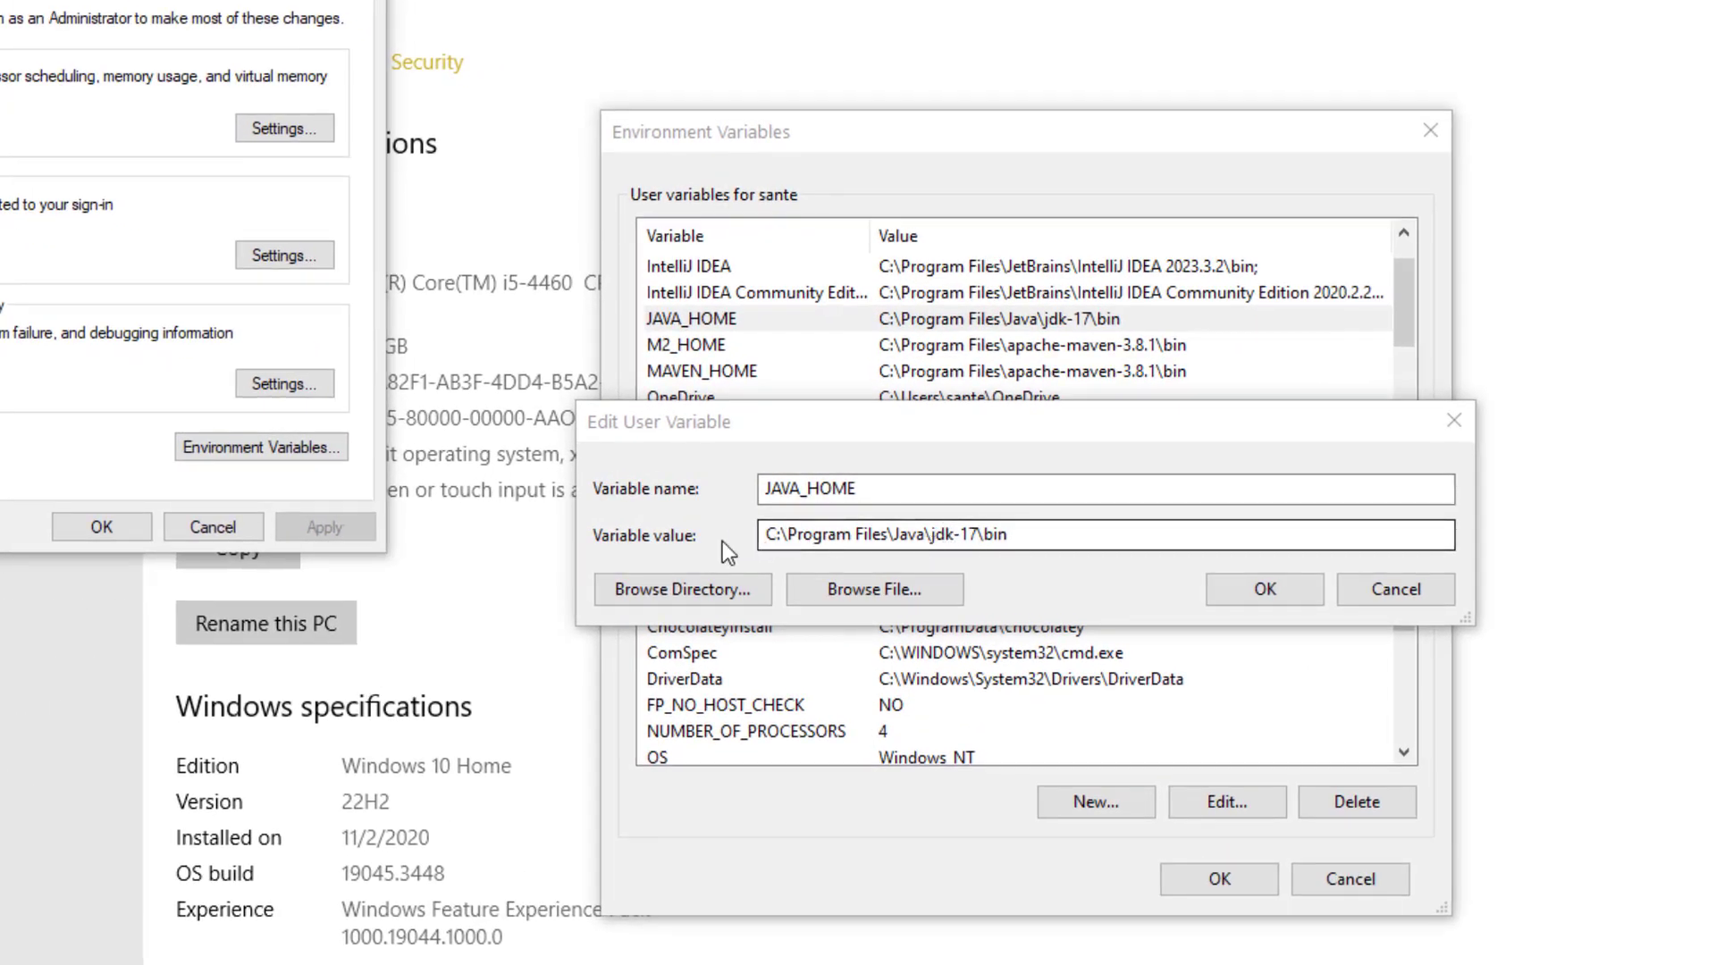
# - Delete the trailing \bin so JAVA_HOME reads C:\Program Files\Java\jdk-17, and save it
pyautogui.moveTo(977, 533); pyautogui.dragTo(1008, 534)
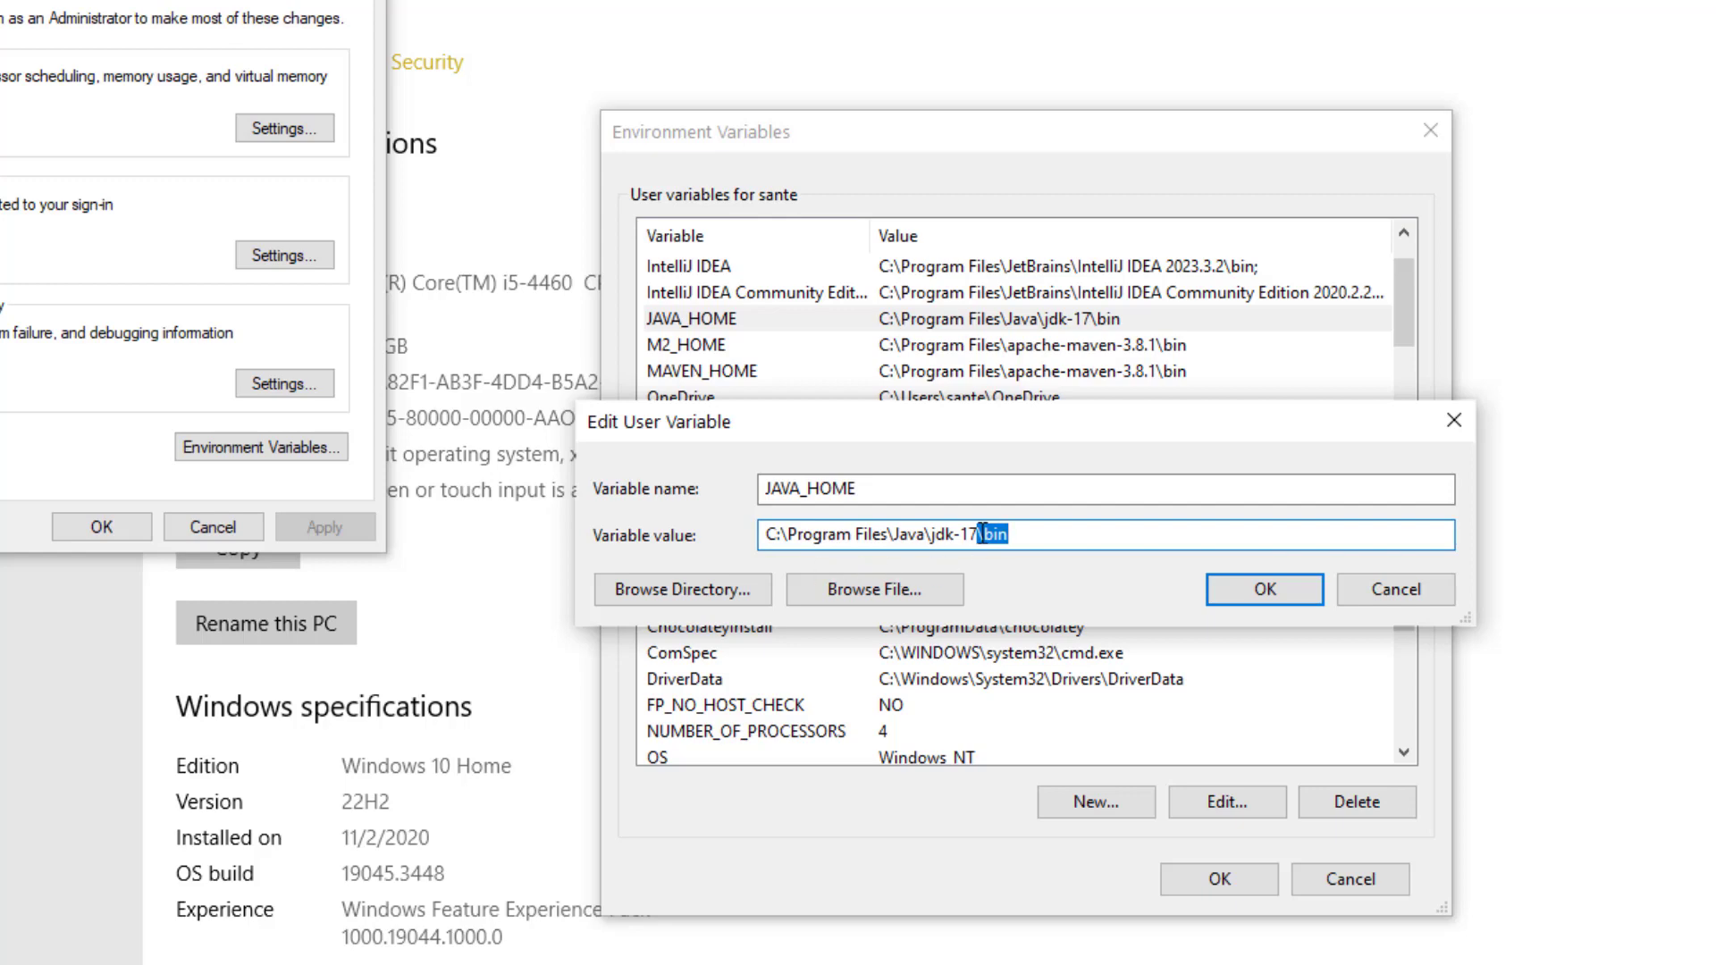
pyautogui.click(982, 534)
pyautogui.moveTo(977, 534); pyautogui.dragTo(1008, 534)
pyautogui.press('BackSpace')
pyautogui.click(1305, 596)
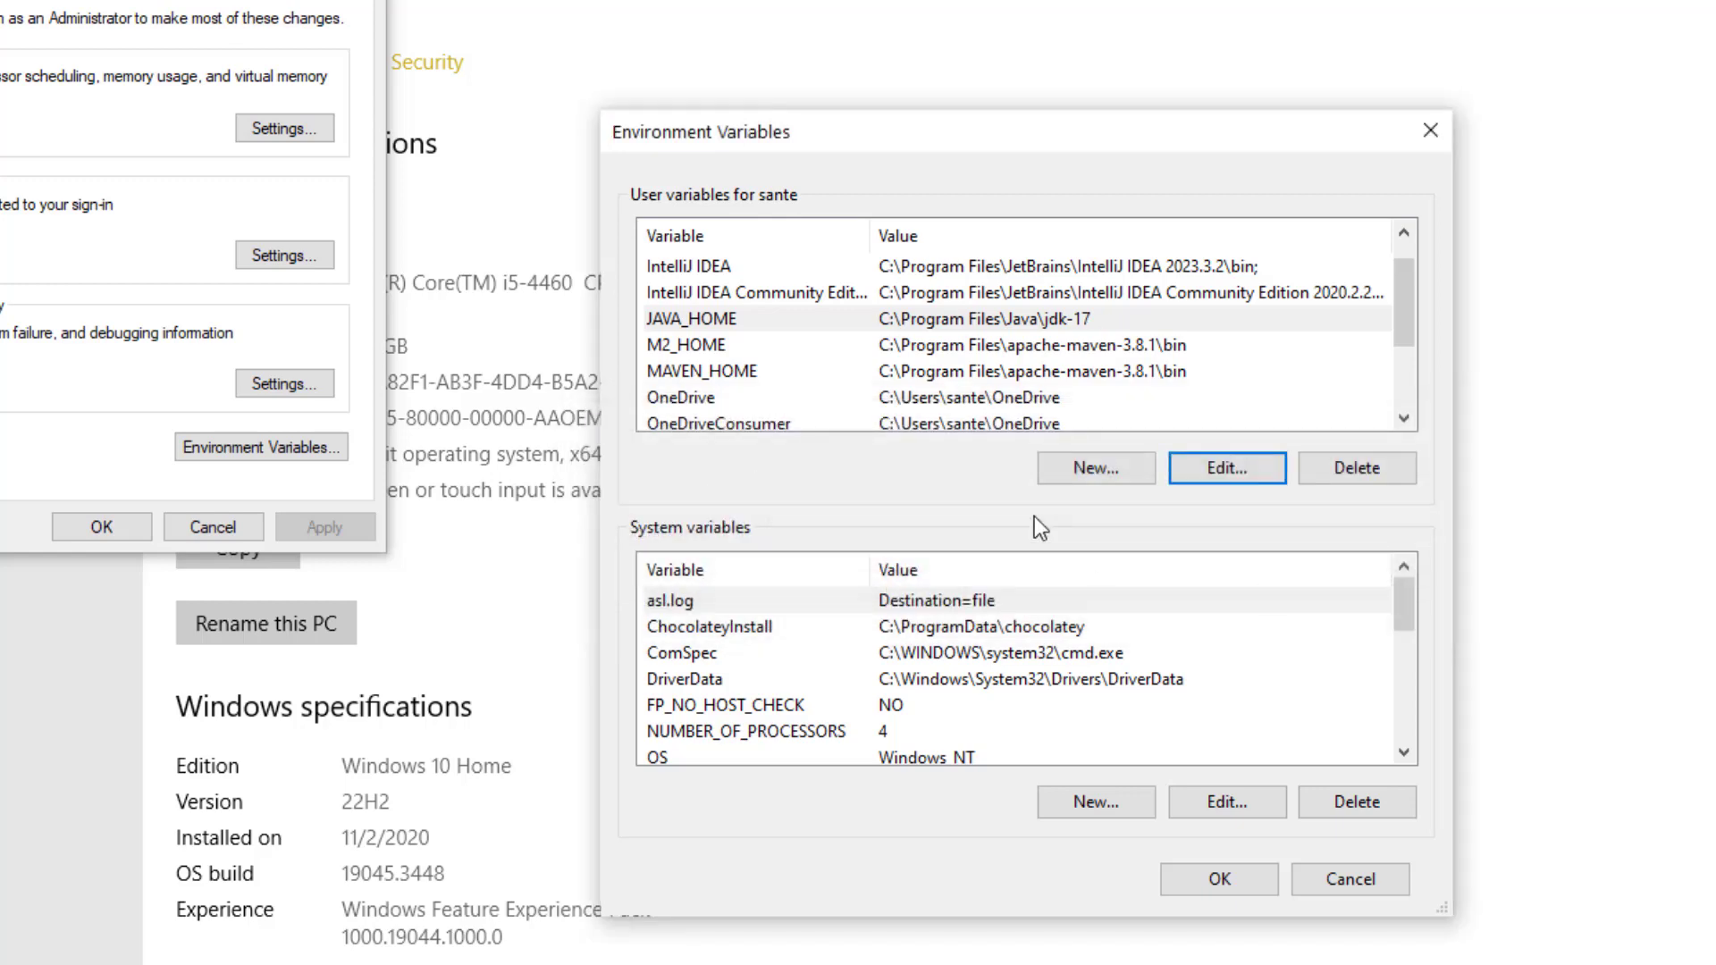
pyautogui.moveTo(1402, 604); pyautogui.dragTo(1403, 661)
pyautogui.click(944, 630)
pyautogui.click(1227, 802)
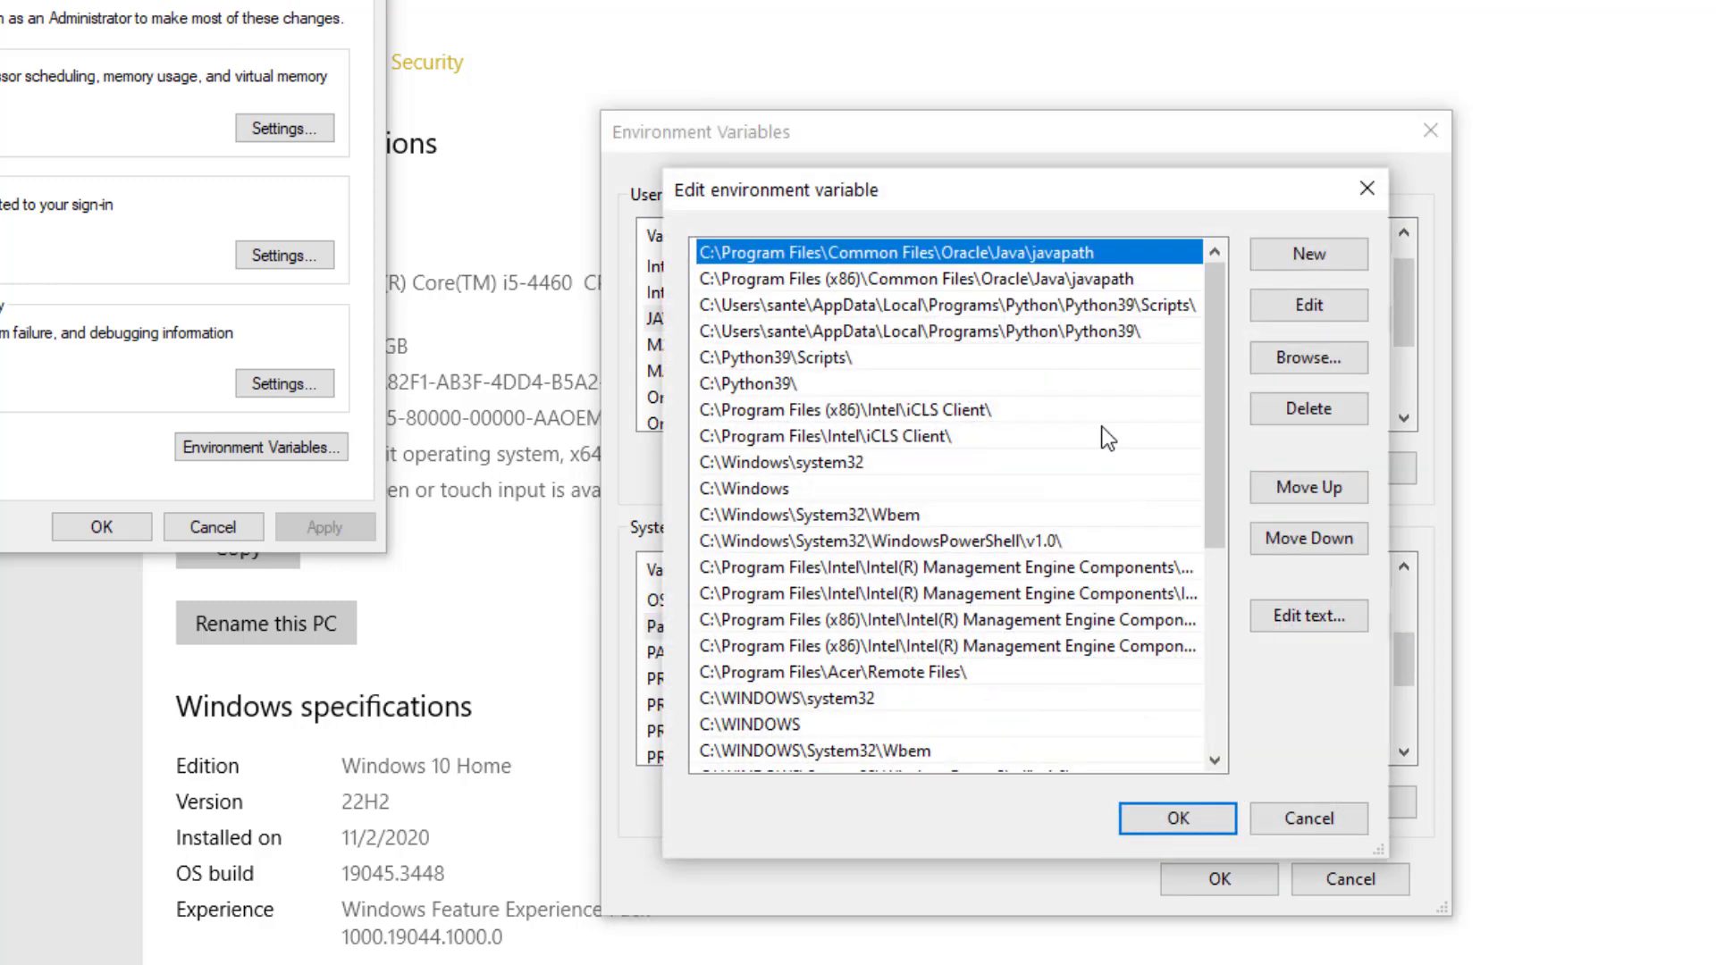
pyautogui.moveTo(1215, 483); pyautogui.dragTo(1186, 713)
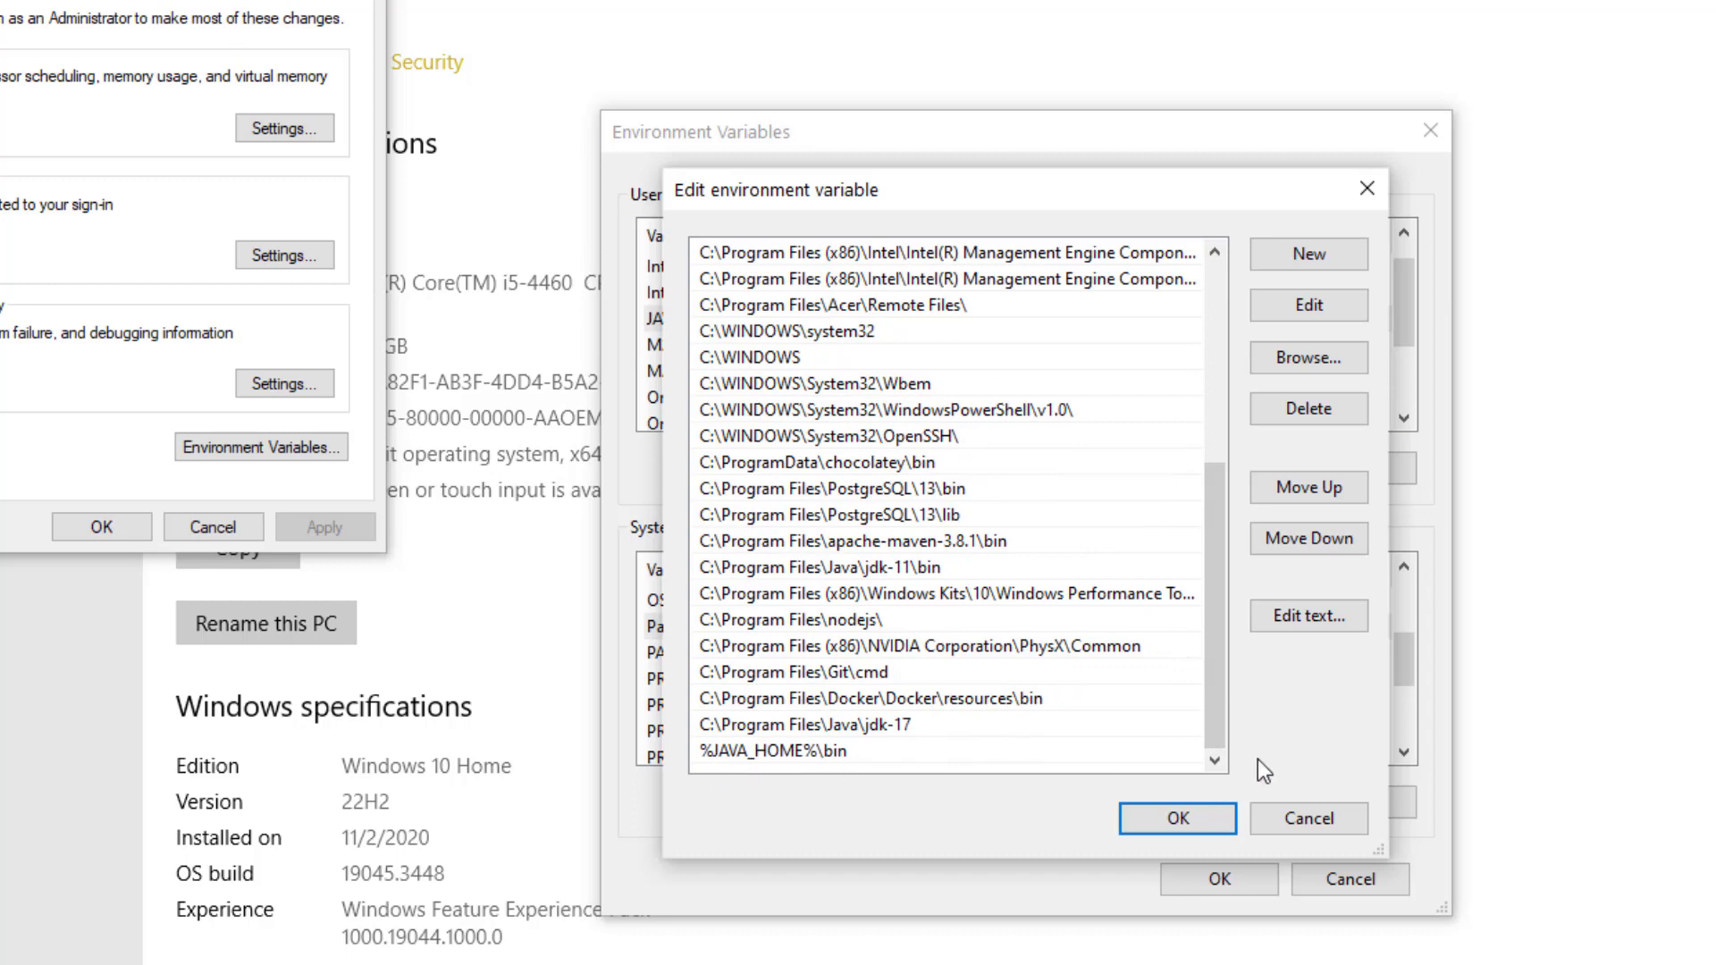
pyautogui.click(1308, 307)
pyautogui.moveTo(1208, 407); pyautogui.dragTo(677, 760)
pyautogui.click(867, 752)
pyautogui.click(1308, 304)
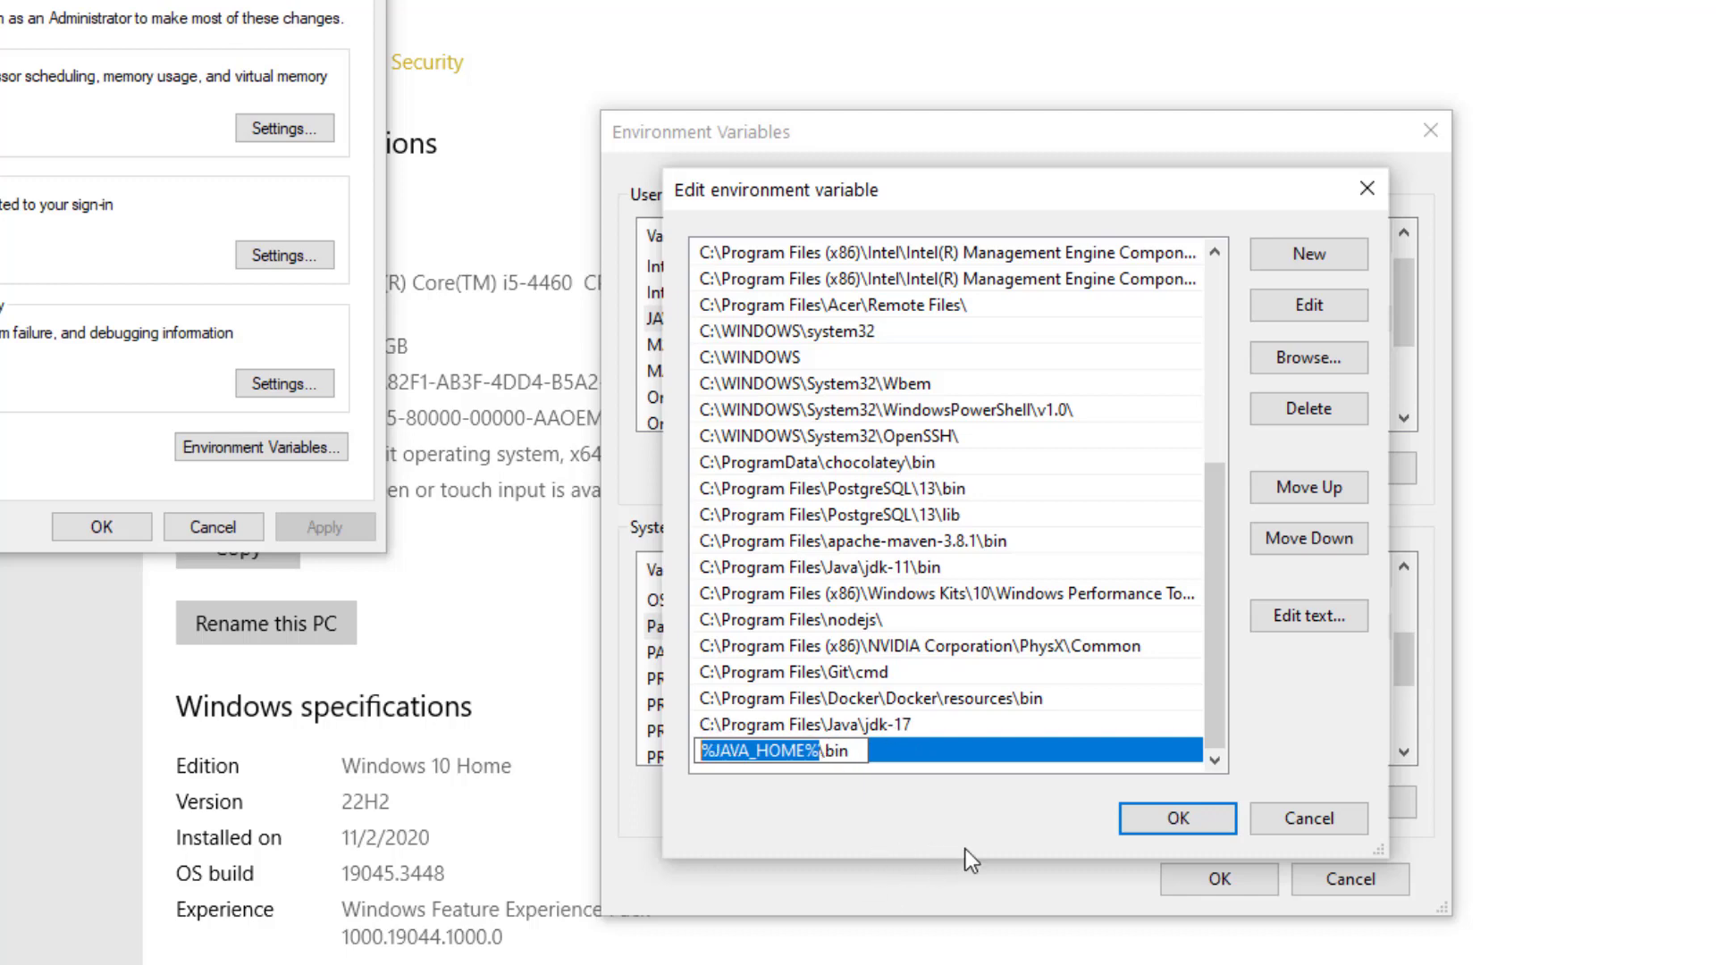
pyautogui.click(1167, 824)
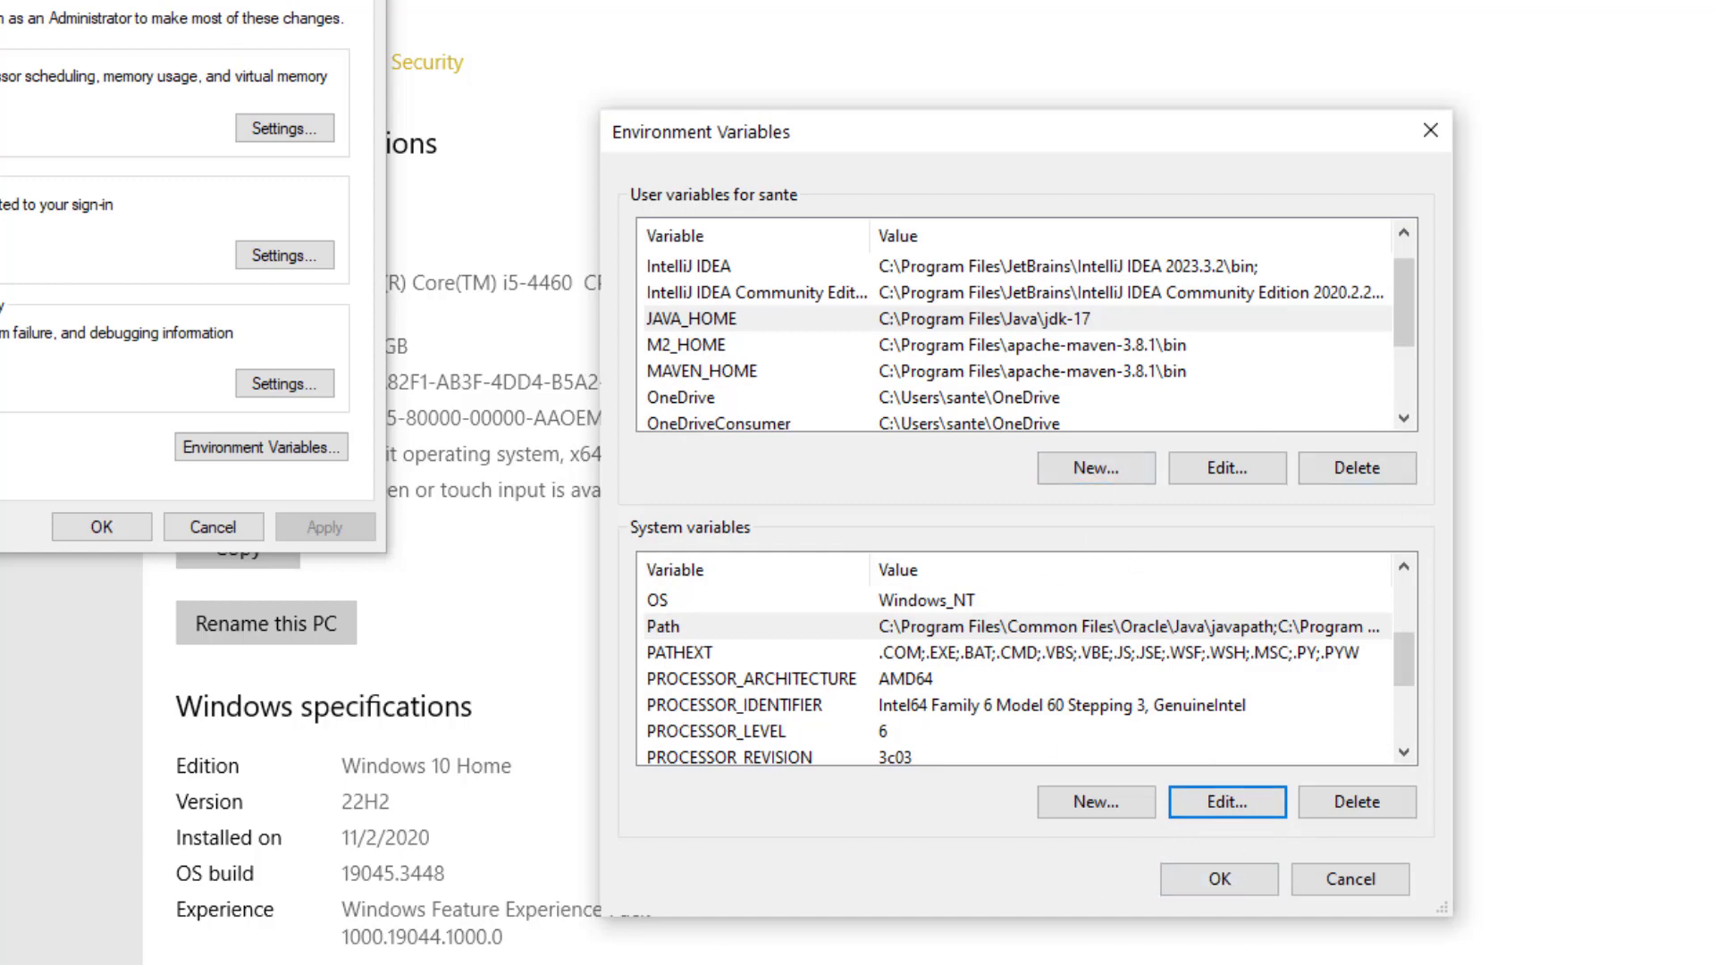
# - Rerun mvn -version in Command Prompt, still getting the JAVA_HOME error, then minimize it
pyautogui.hotkey('alt', 'Tab')
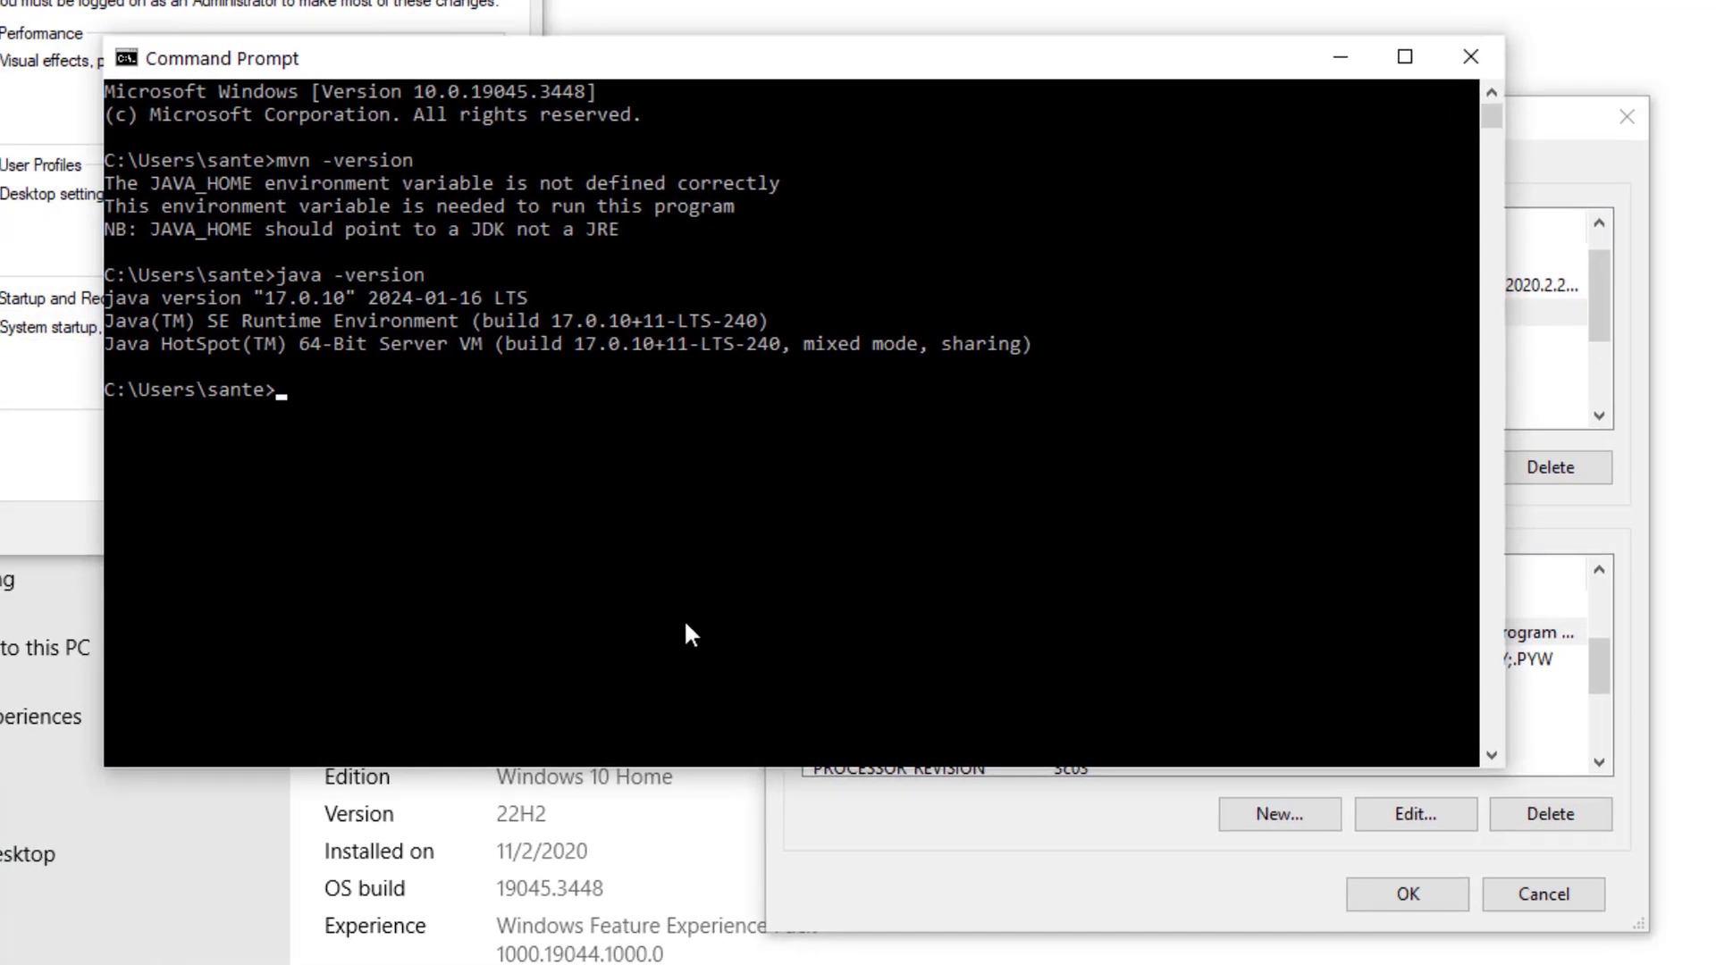
pyautogui.write('mvn -version')
pyautogui.press('Return')
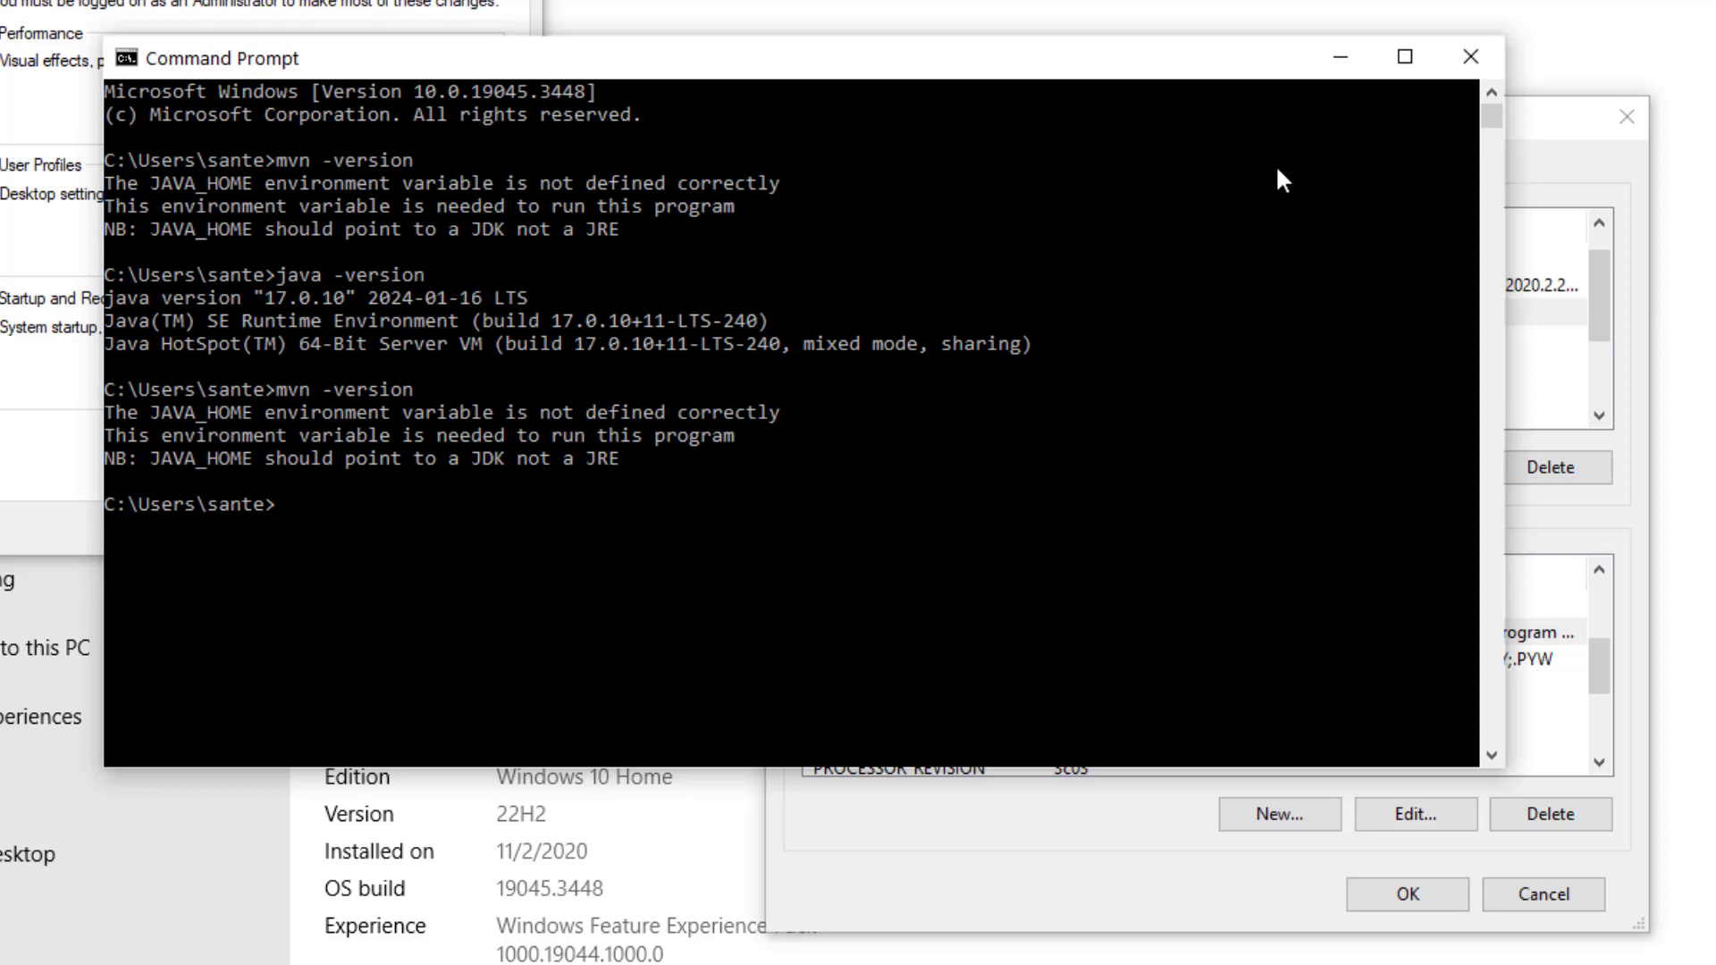
pyautogui.click(1316, 61)
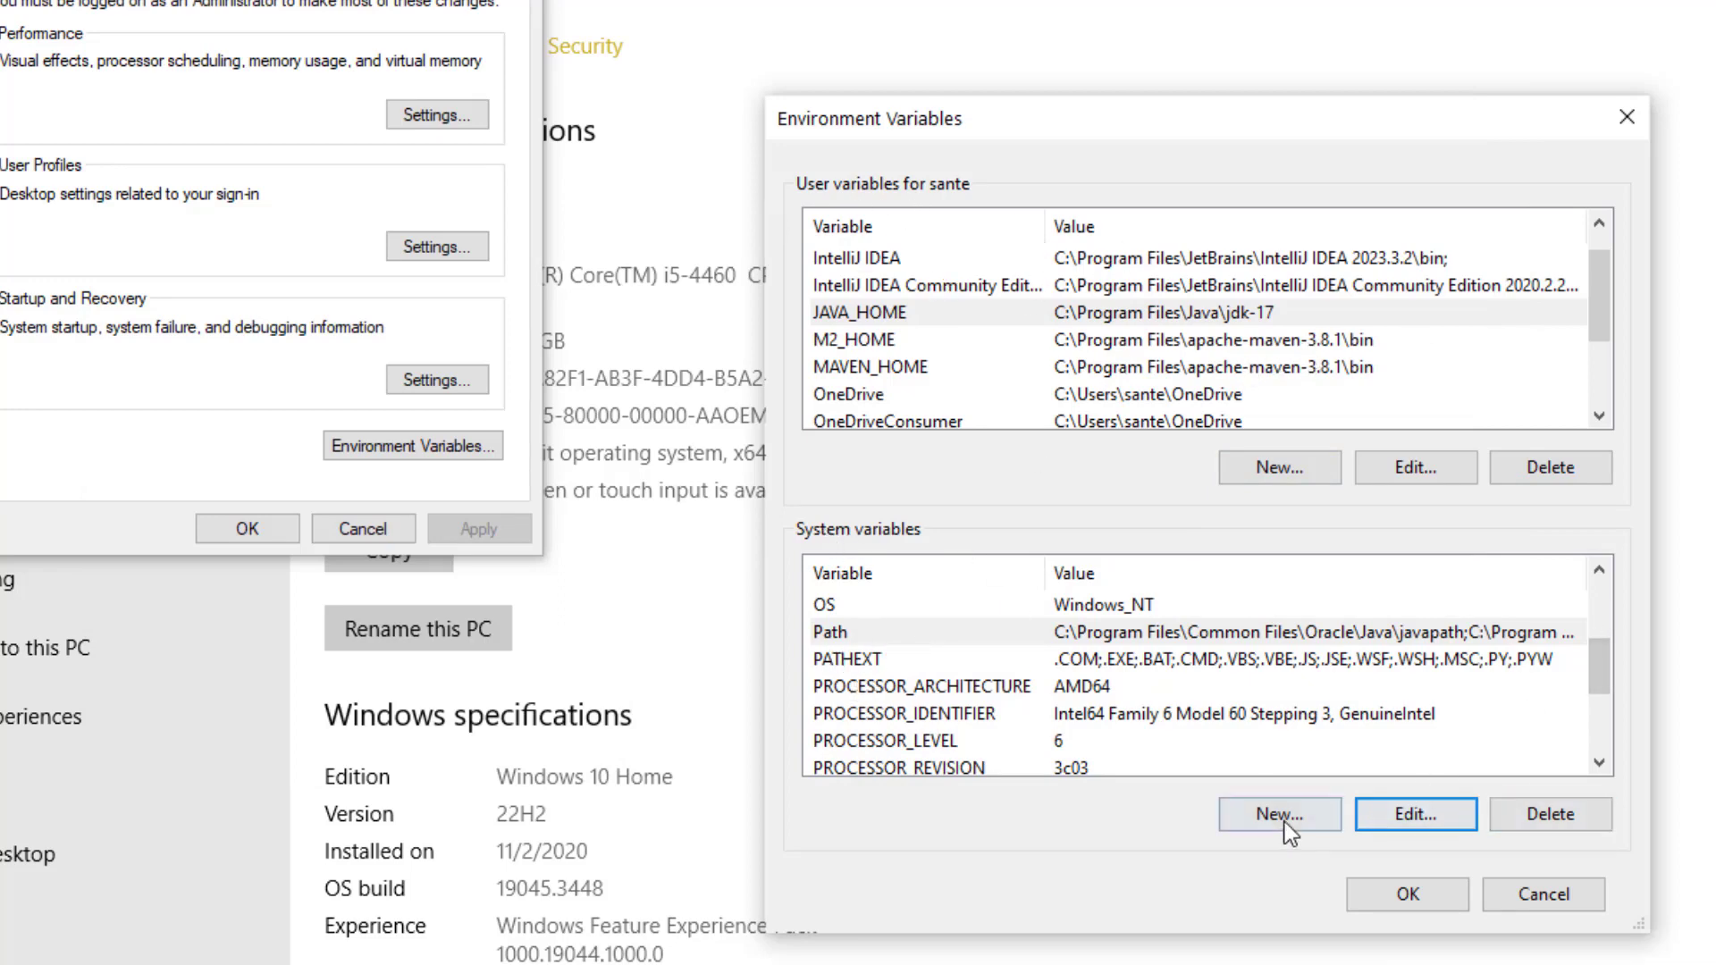
# - Close the Environment Variables and System Properties dialogs and open a new Command Prompt
pyautogui.click(1407, 895)
pyautogui.click(247, 528)
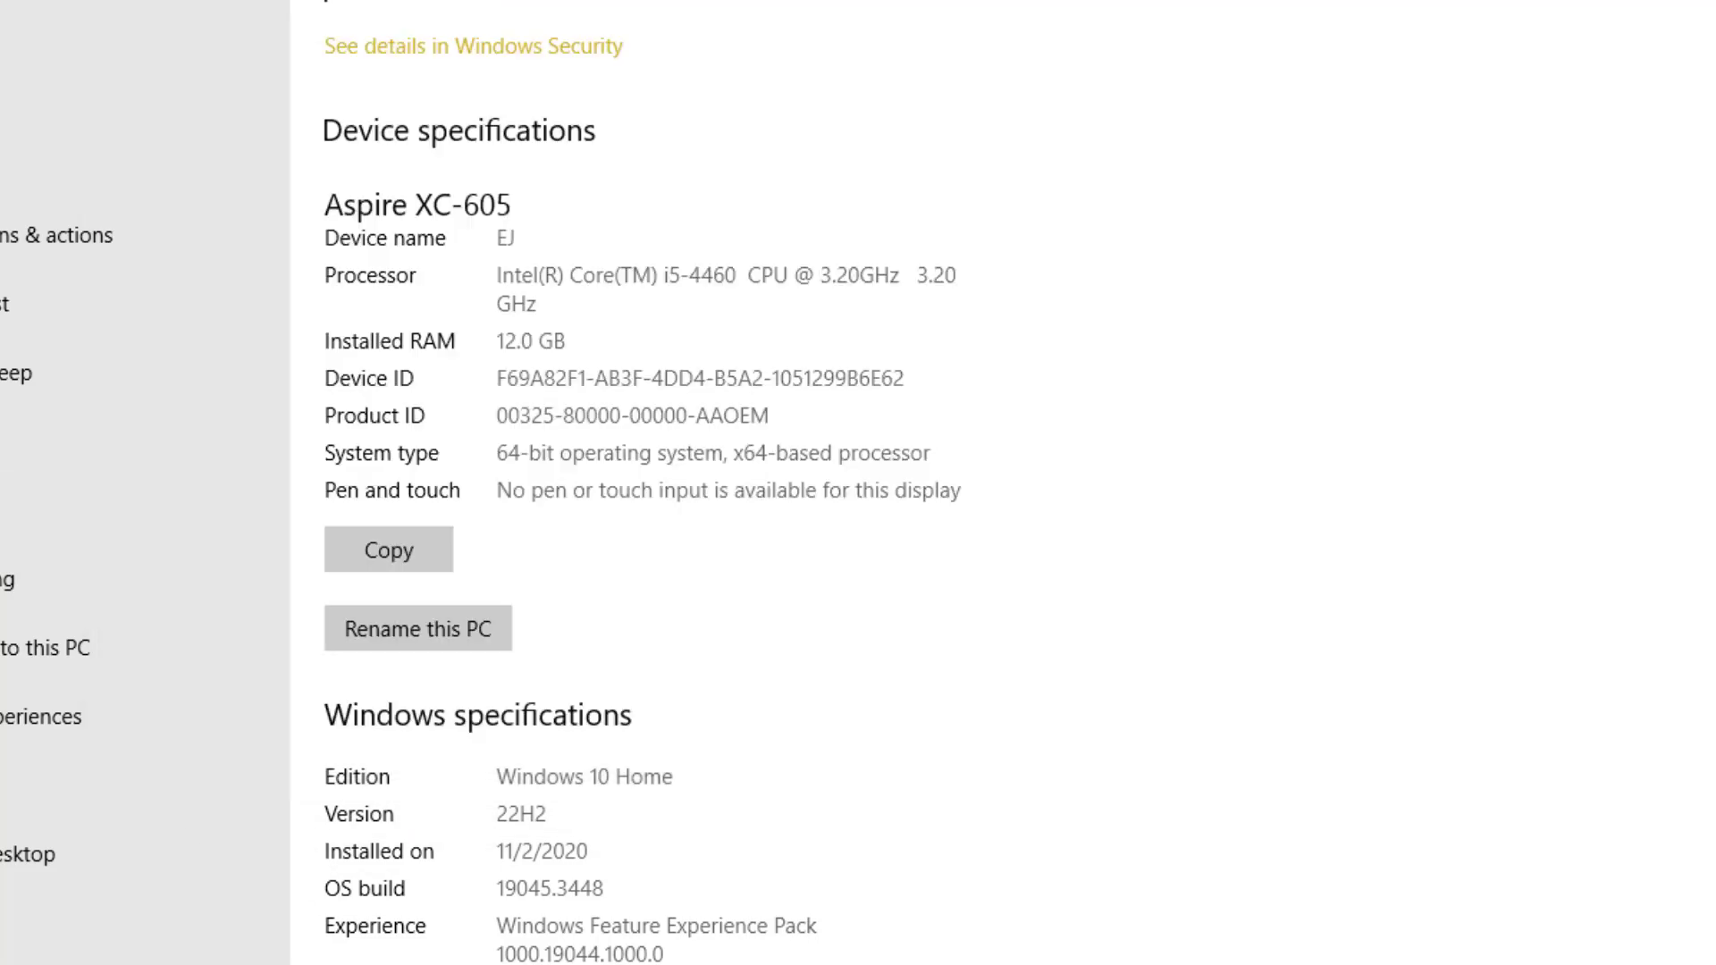
pyautogui.press('super')
pyautogui.write('cmd')
pyautogui.press('Return')
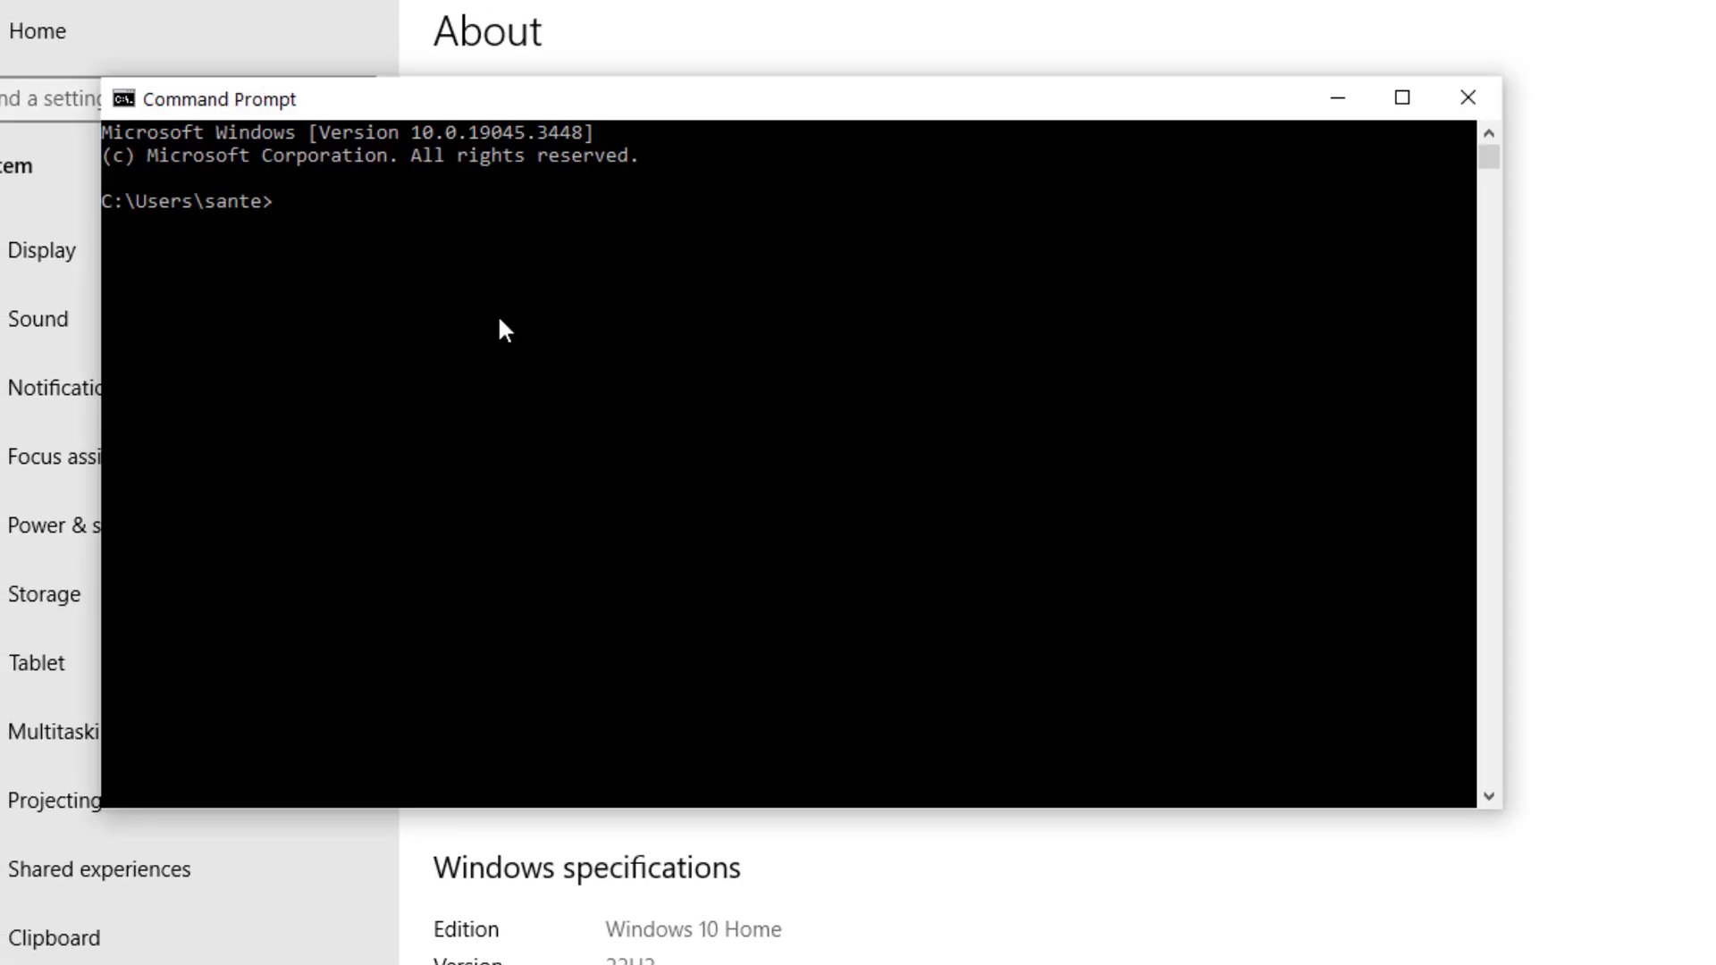
# - Run mvn -version, which now reports Apache Maven 3.8.1 with Java 17.0.10
pyautogui.write('mvn -version')
pyautogui.press('Return')
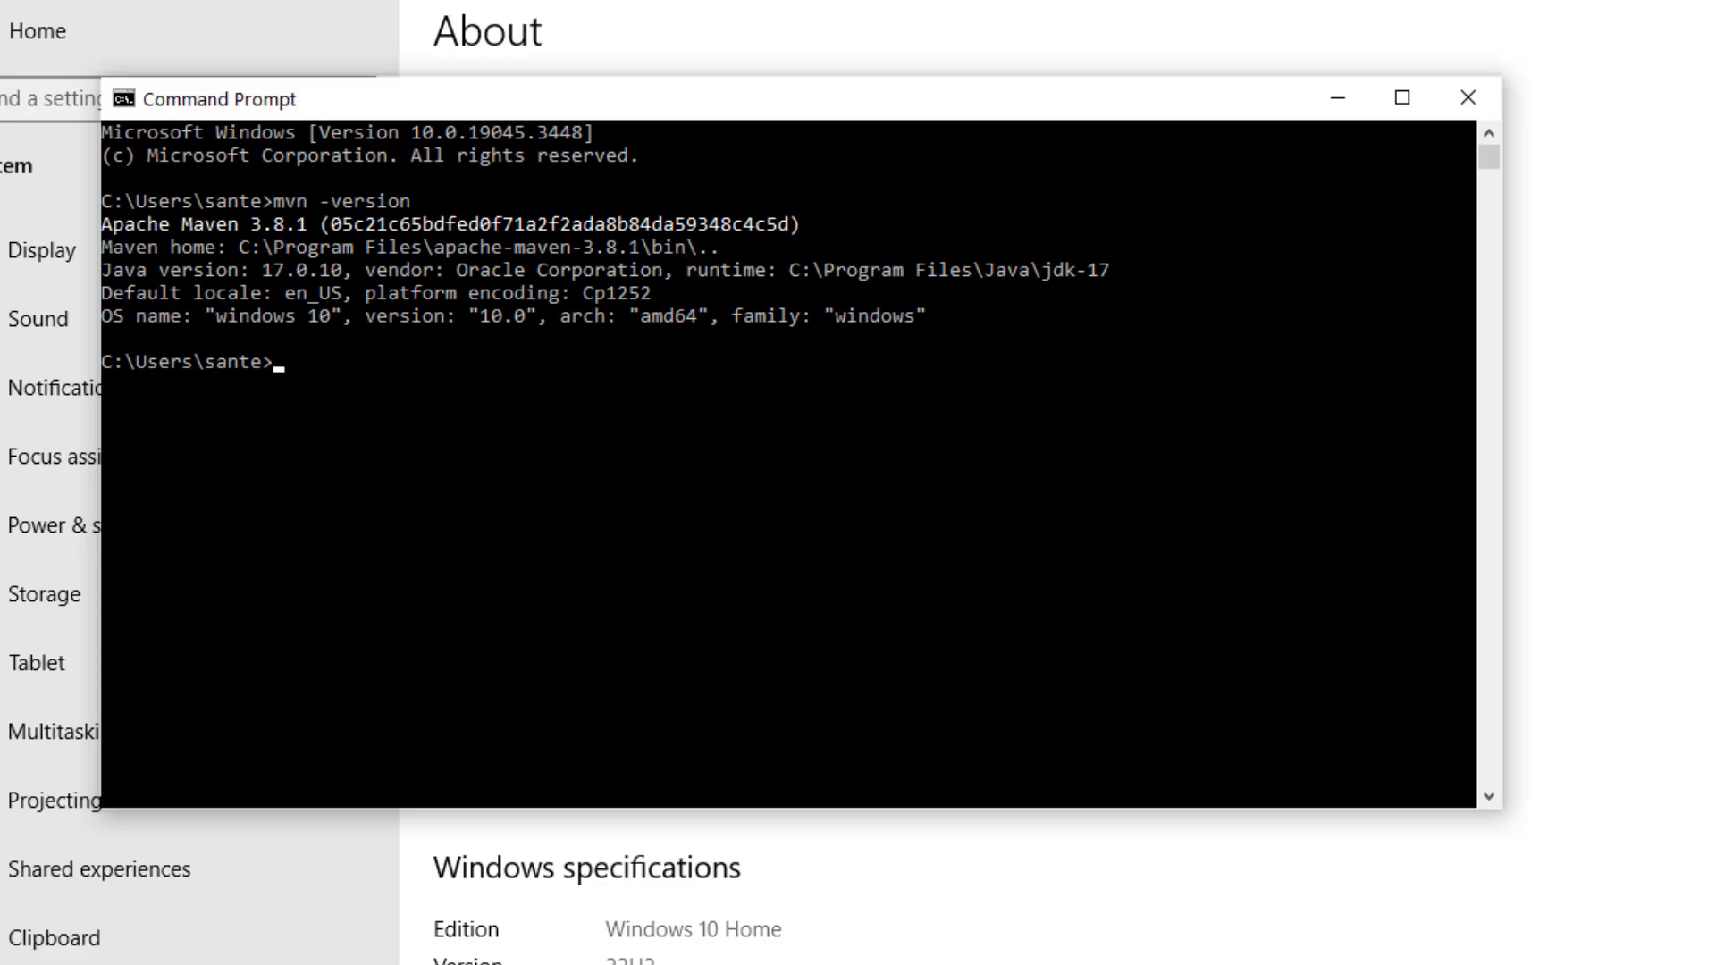
pyautogui.press('super+s')
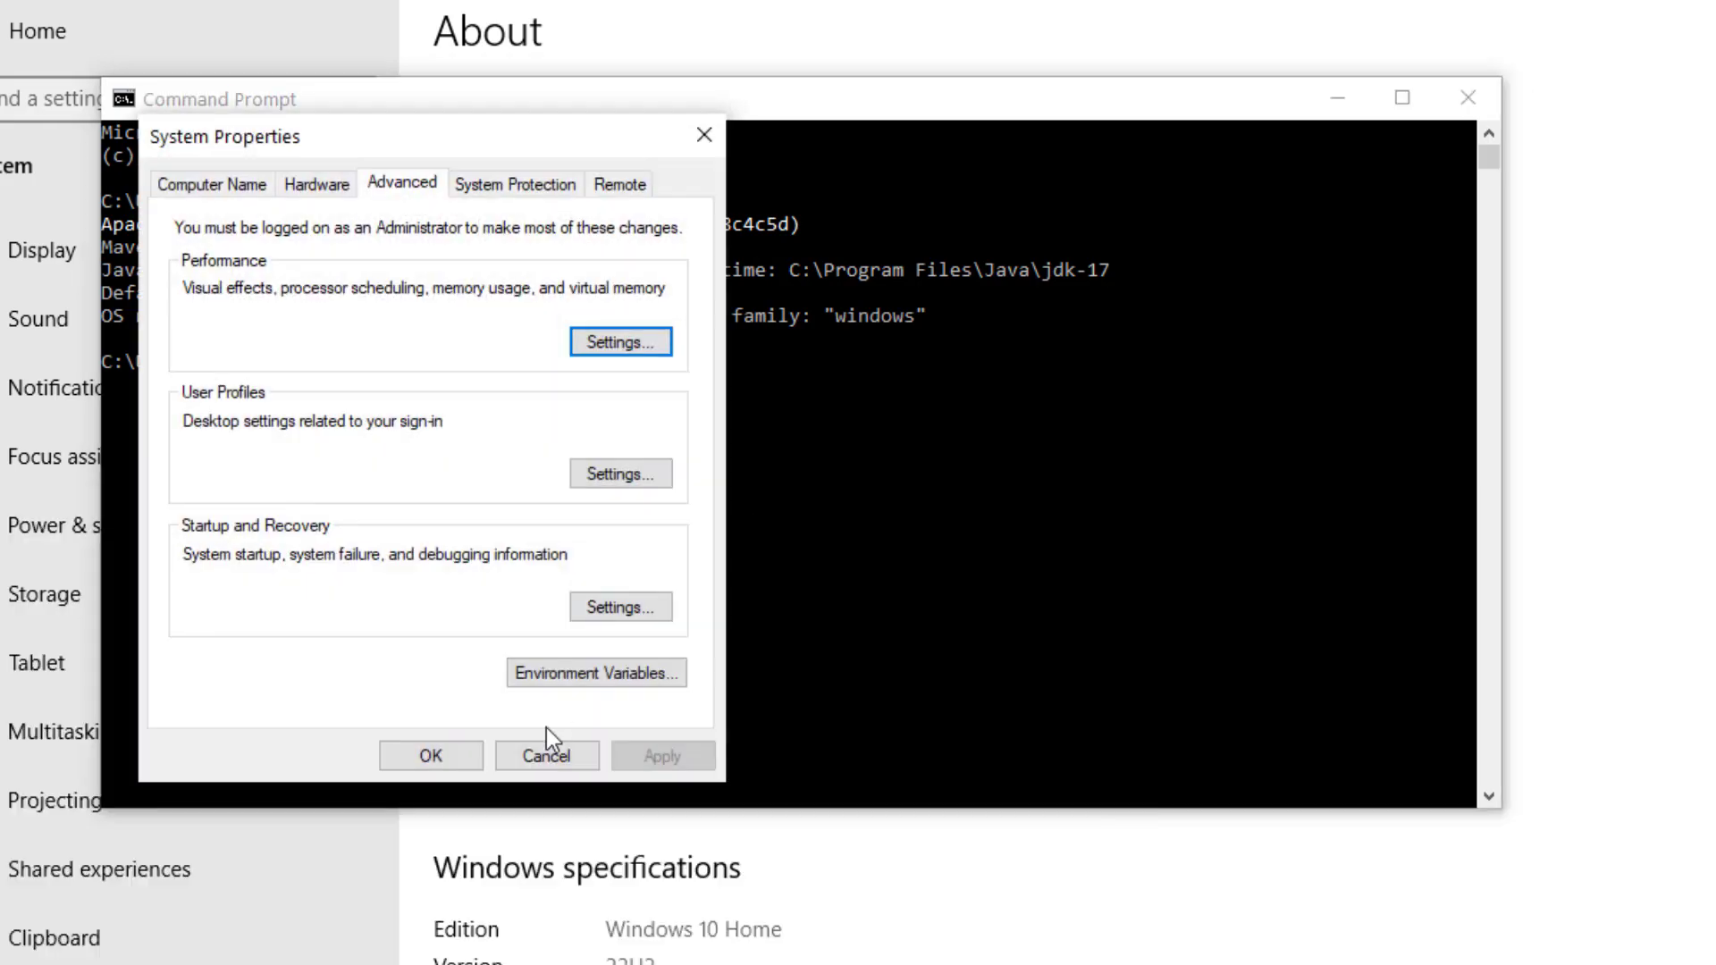
# - Reopen the environment variables list, scroll User variables, then run java -version in Command Prompt
pyautogui.click(555, 679)
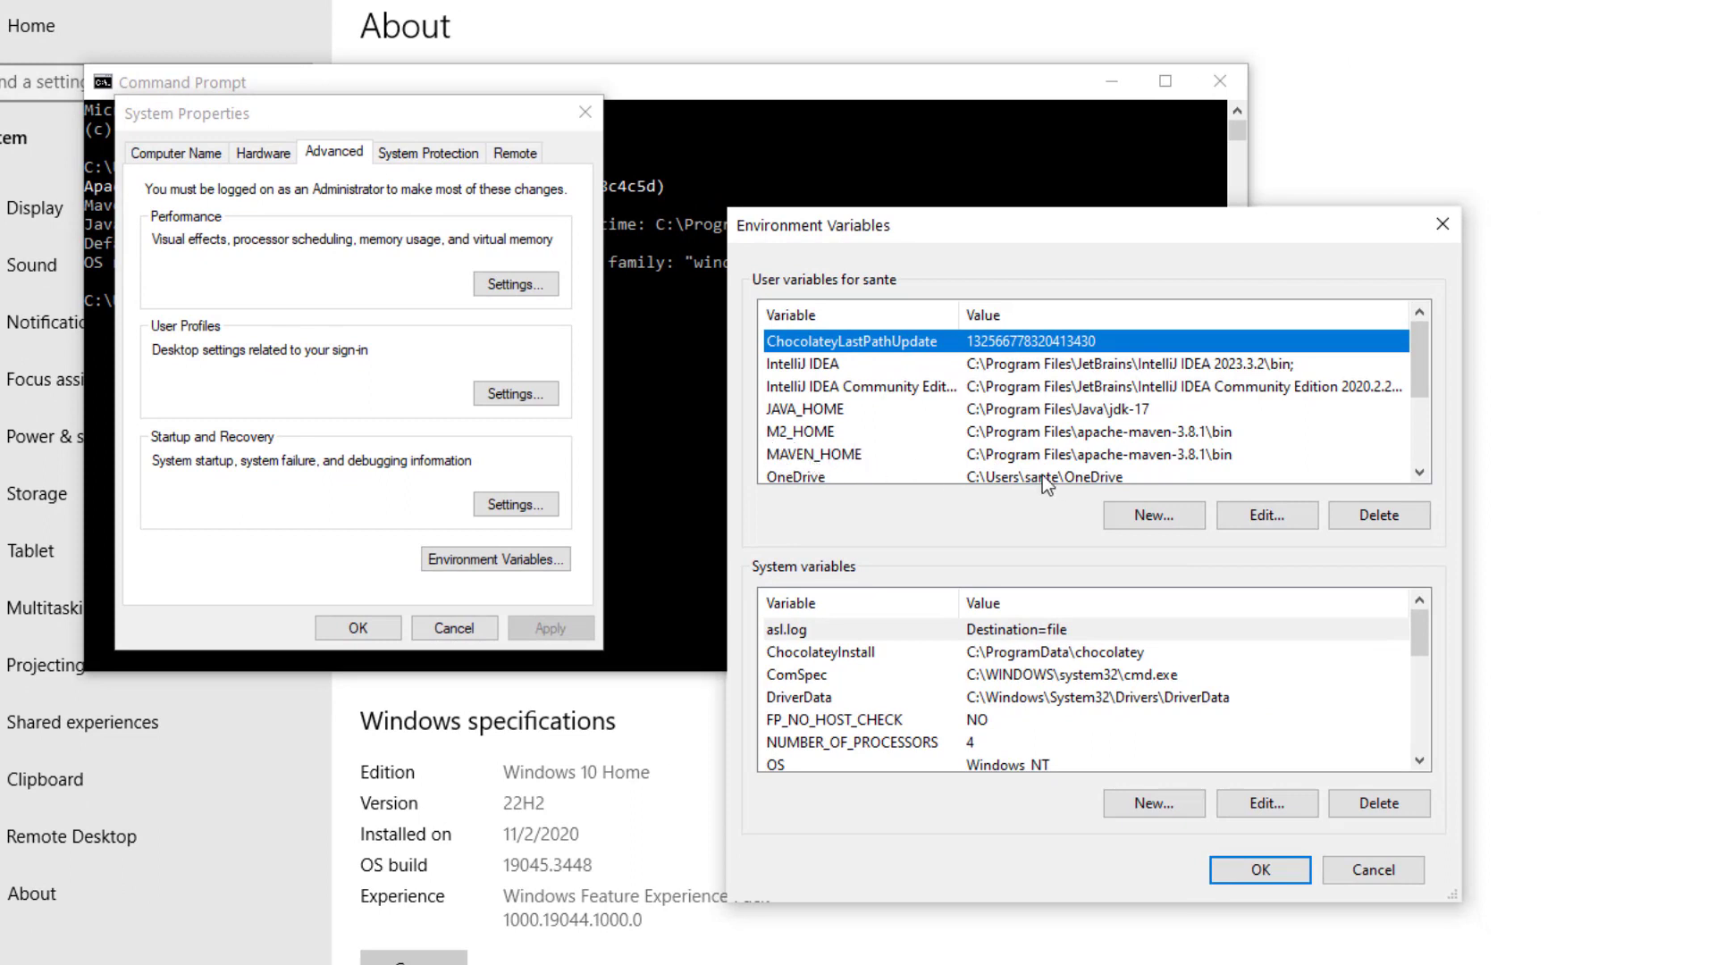
pyautogui.moveTo(1413, 359); pyautogui.dragTo(1414, 423)
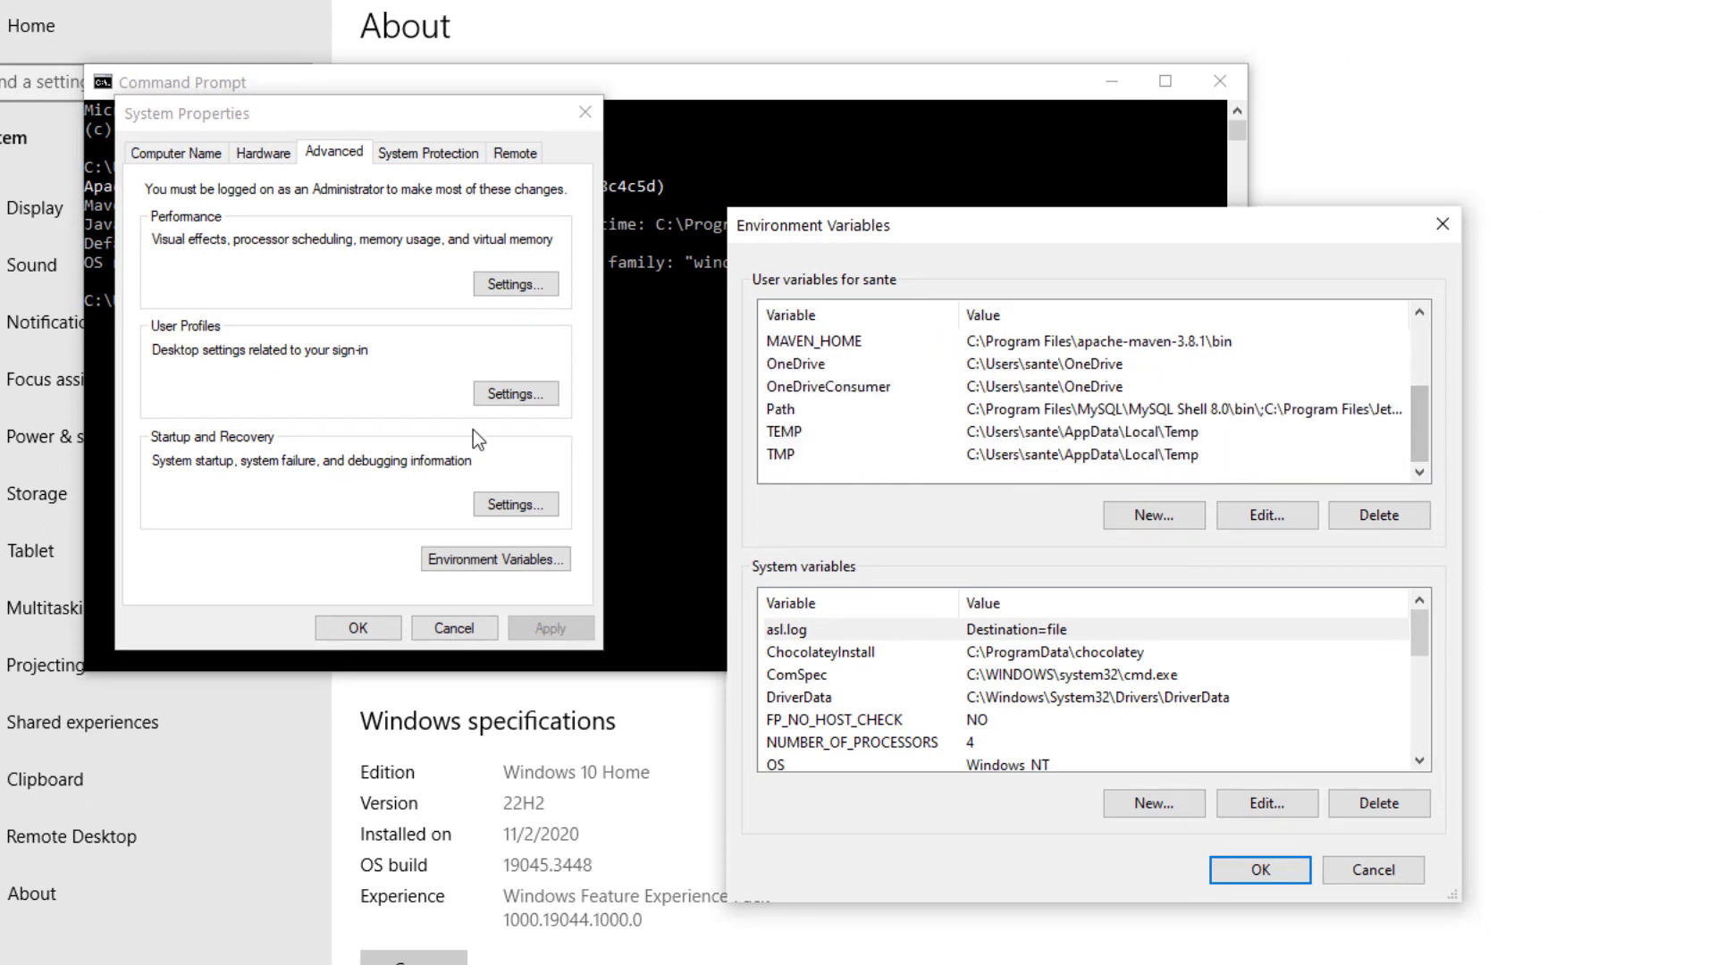
pyautogui.click(606, 229)
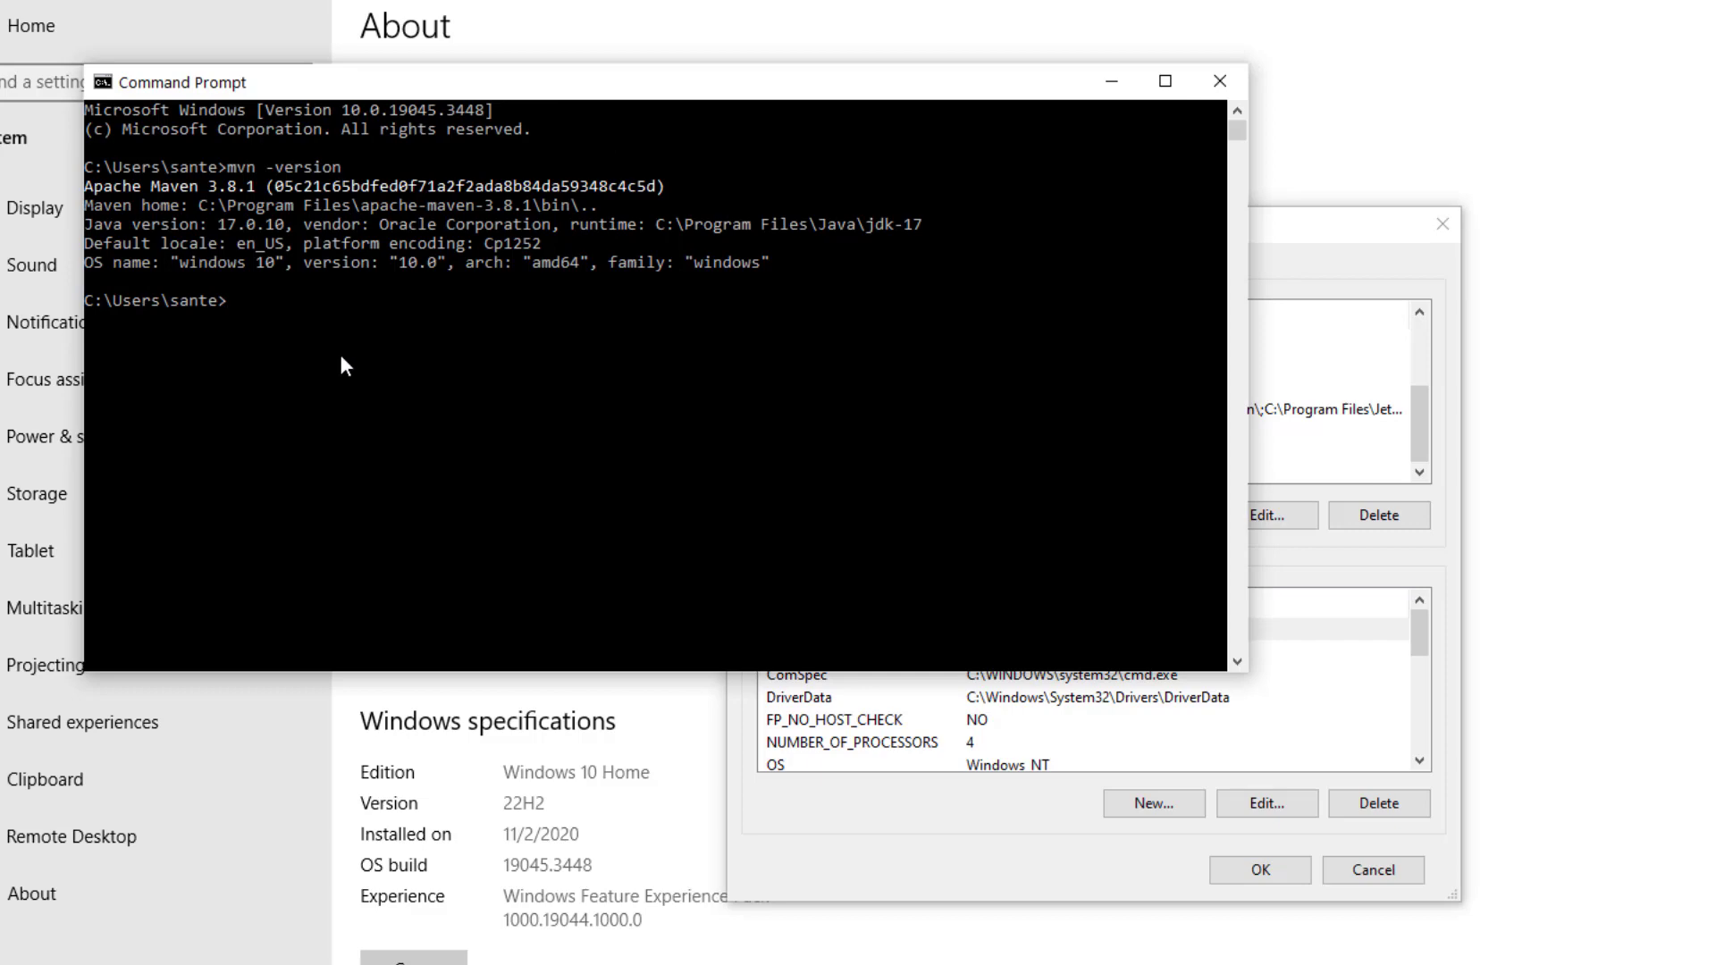
pyautogui.write('java')
pyautogui.press('BackSpace')
pyautogui.press('BackSpace')
pyautogui.press('BackSpace')
pyautogui.press('BackSpace')
pyautogui.press('Up')
pyautogui.press('BackSpace')
pyautogui.press('BackSpace')
pyautogui.press('BackSpace')
pyautogui.press('BackSpace')
pyautogui.press('BackSpace')
pyautogui.press('BackSpace')
pyautogui.press('BackSpace')
pyautogui.press('BackSpace')
pyautogui.press('BackSpace')
pyautogui.press('BackSpace')
pyautogui.press('BackSpace')
pyautogui.write('java -version')
pyautogui.press('Return')
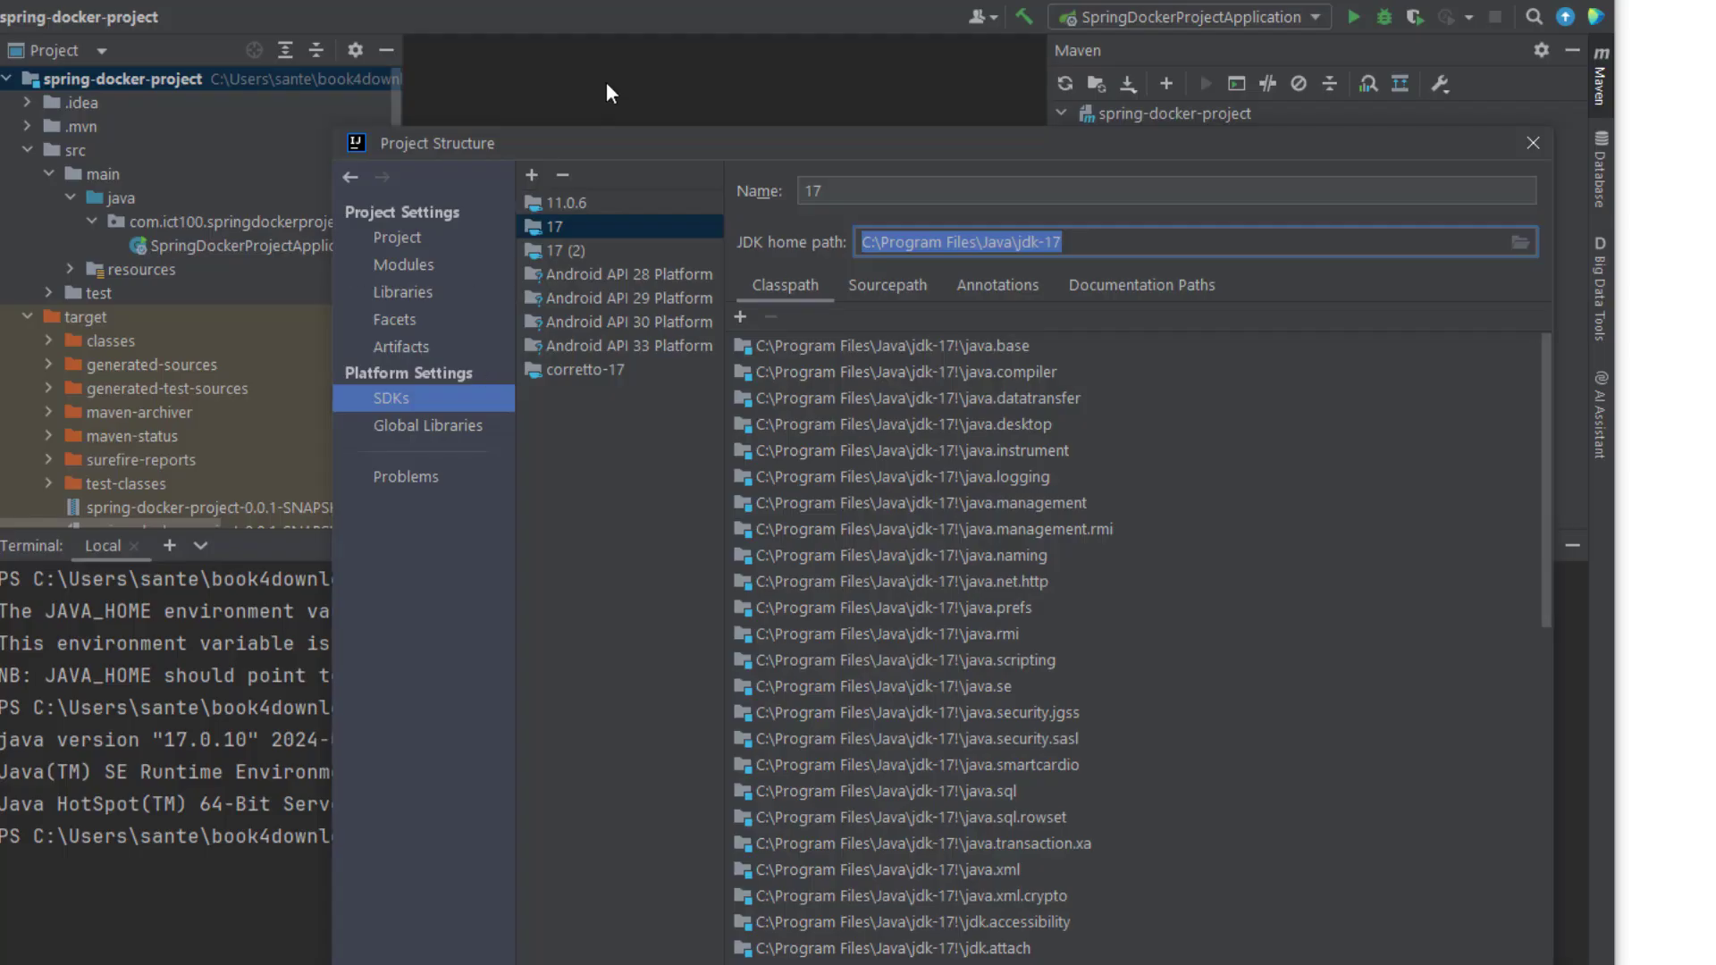
# - Close Project Structure, retry 'mvn -vesion' in the IntelliJ terminal, then close and reload the project
pyautogui.click(1533, 143)
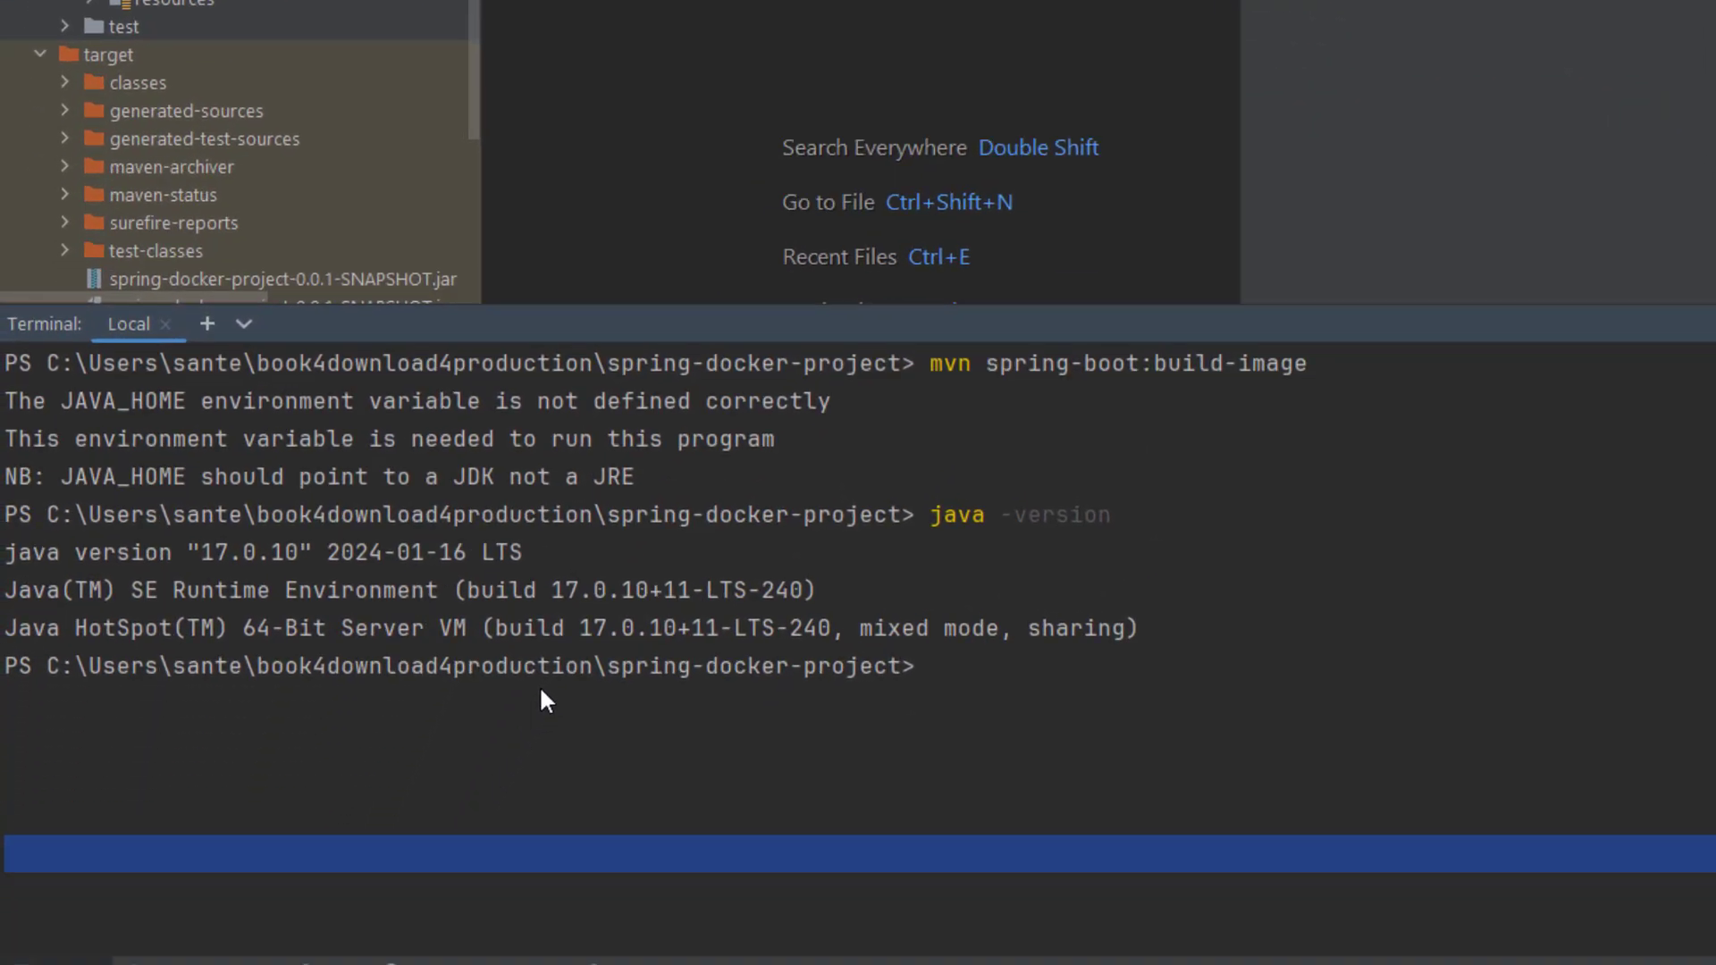
pyautogui.press('Up')
pyautogui.press('Up')
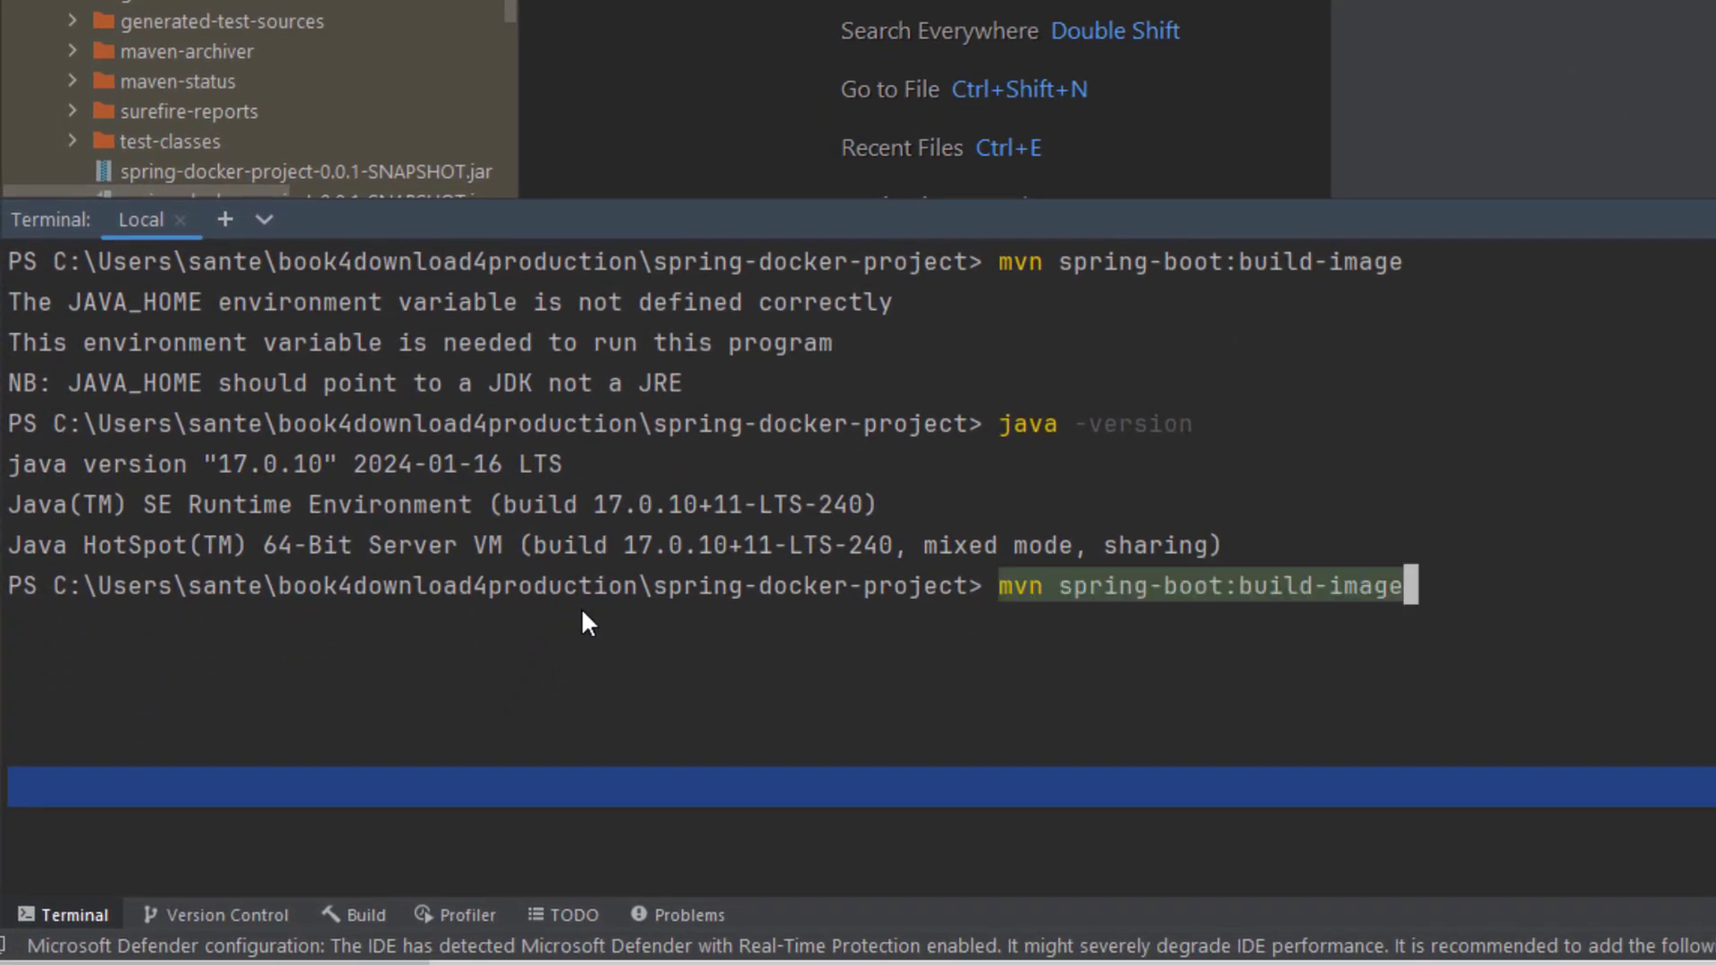
pyautogui.write('mvn -vesion')
pyautogui.press('Return')
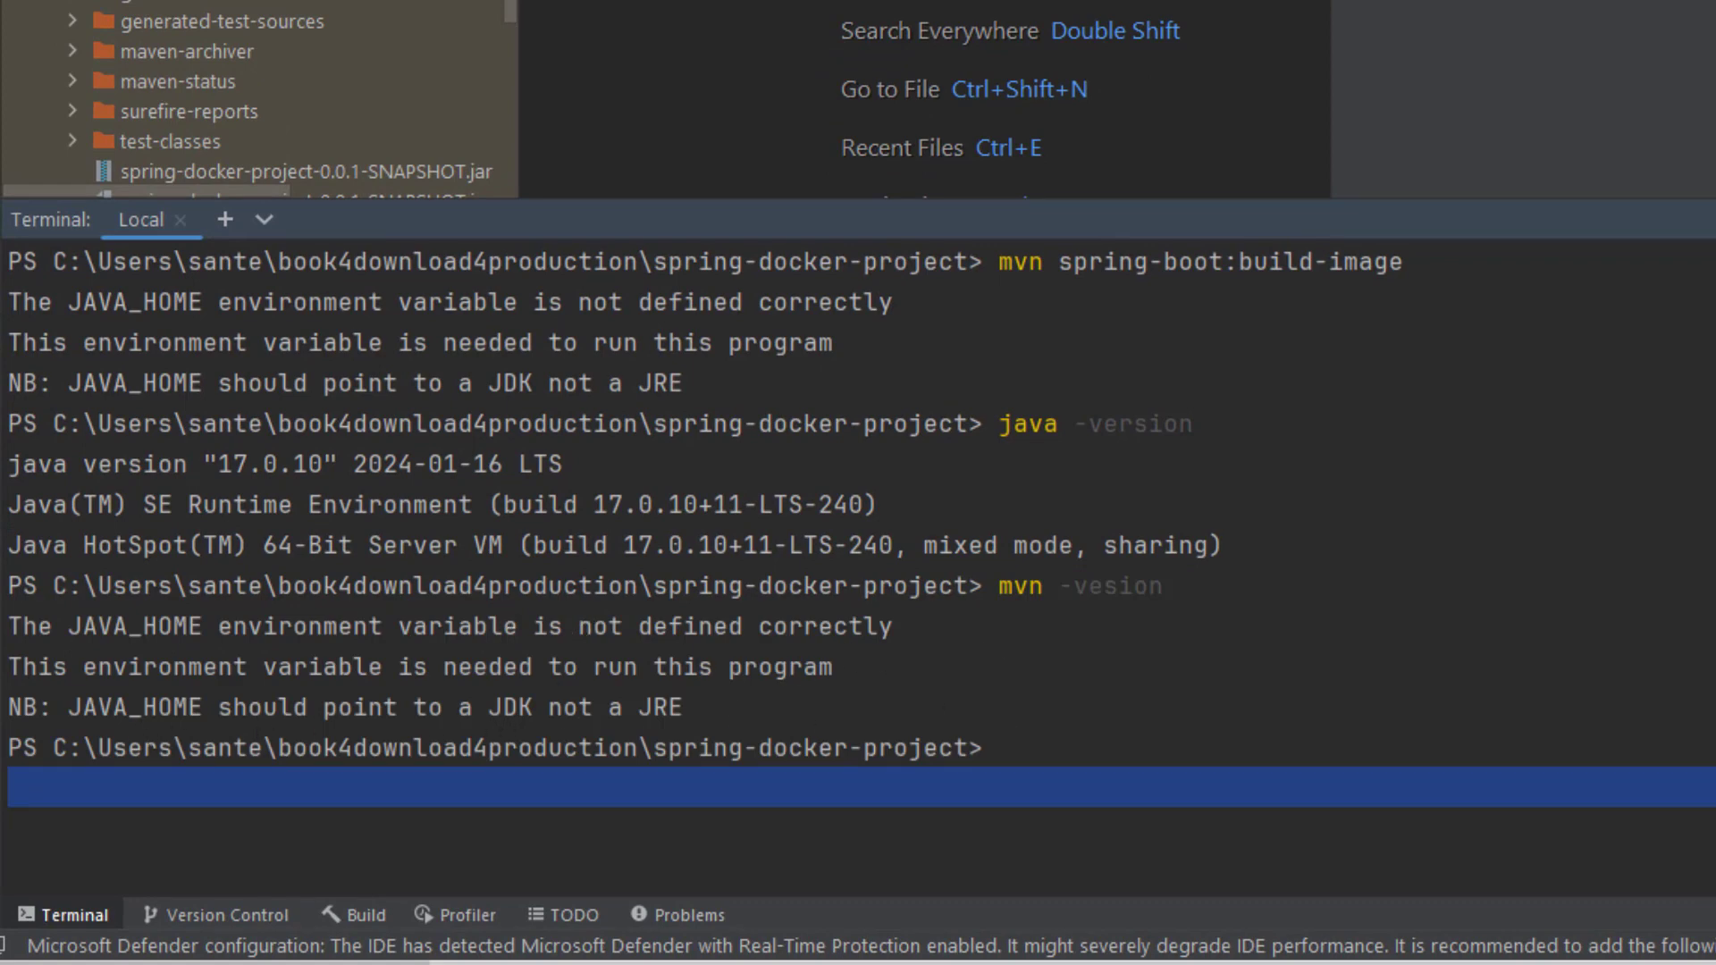
pyautogui.hotkey('alt', 'f')
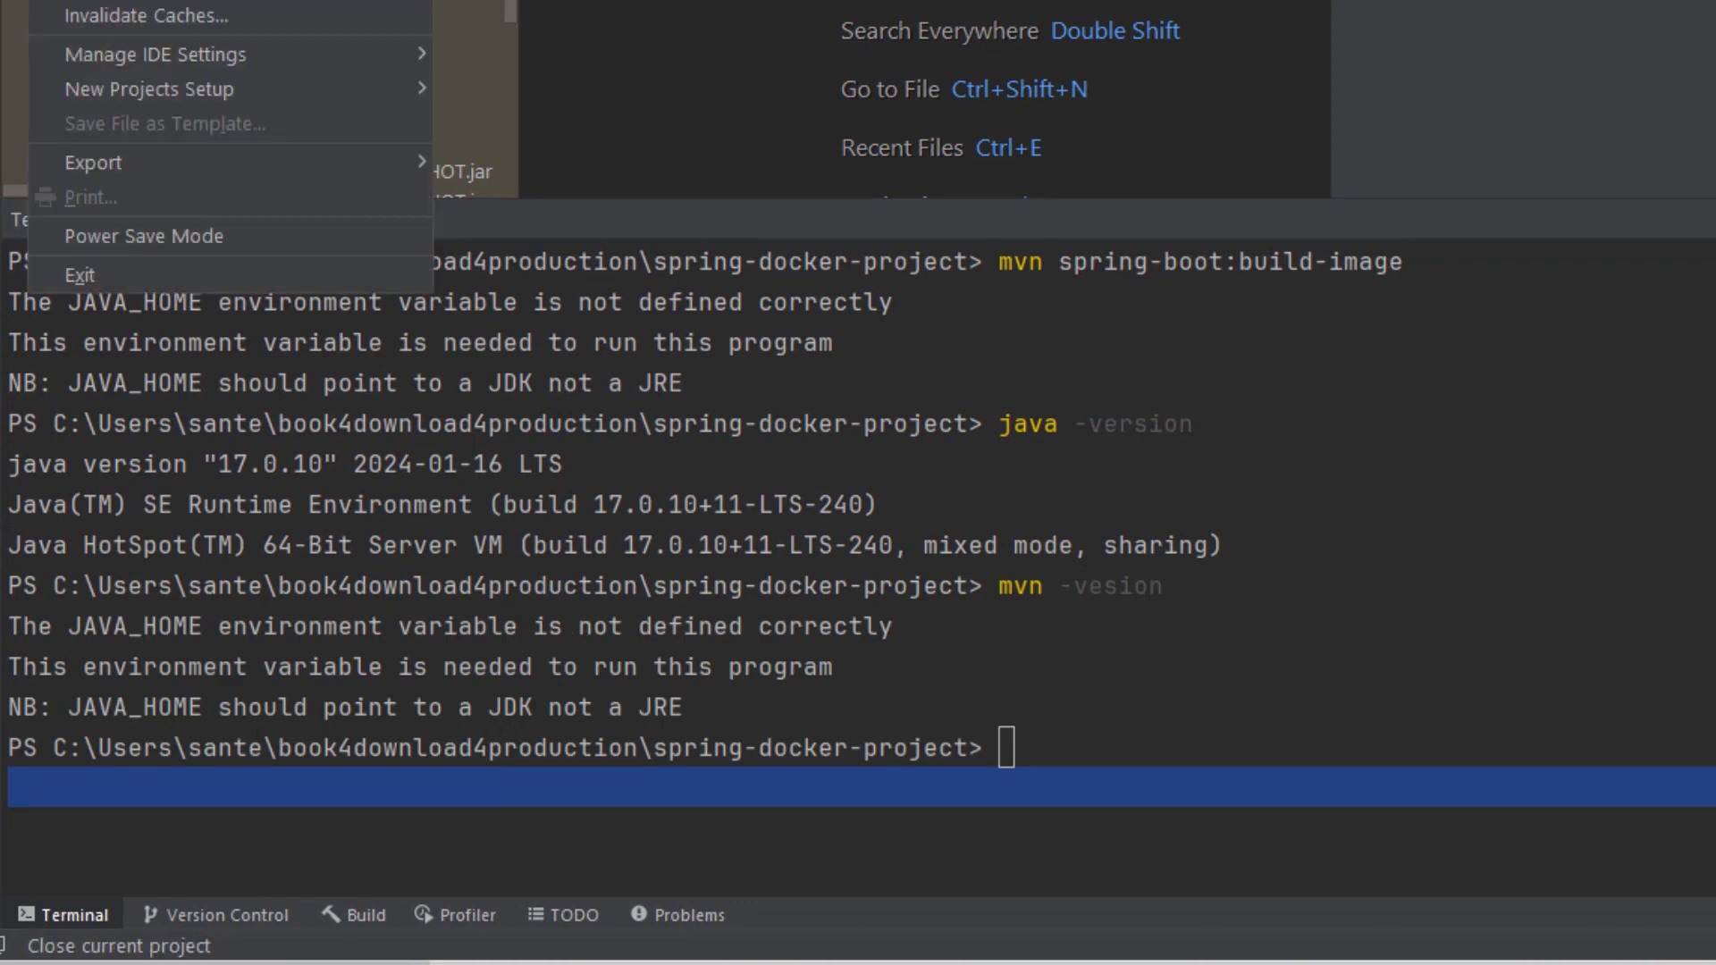
pyautogui.press('Escape')
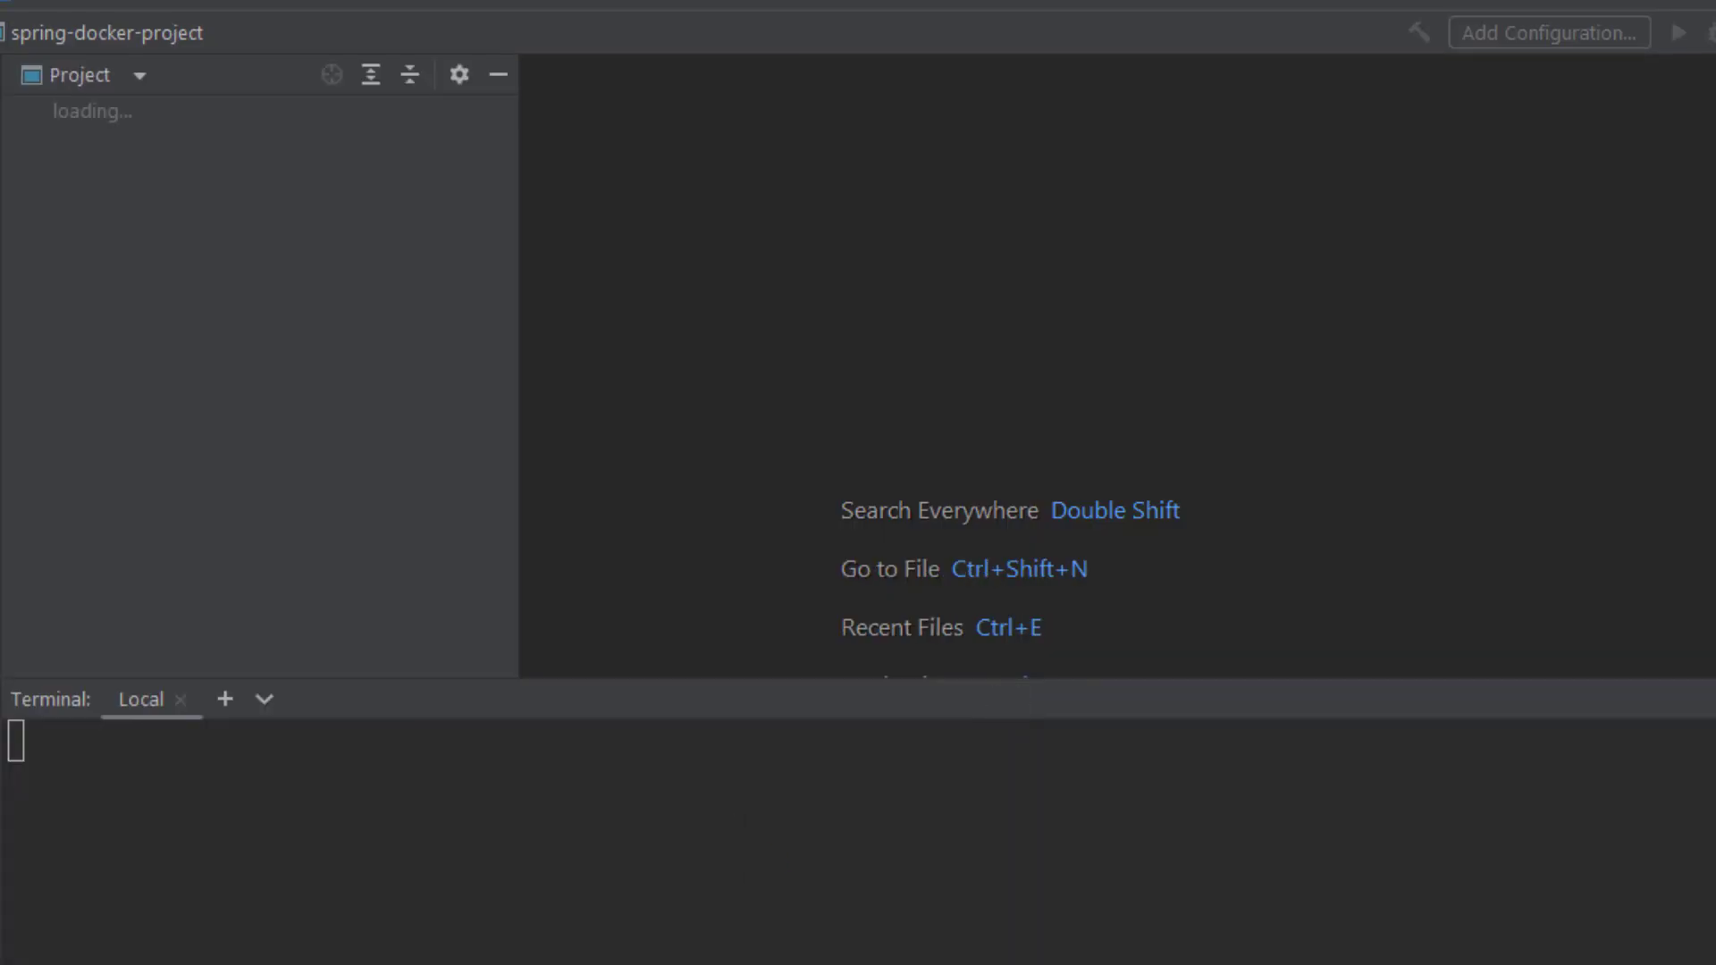
# - Run mvn -version in the fresh project terminal, confirming Maven 3.8.1 on Java 17.0.10
pyautogui.click(1039, 955)
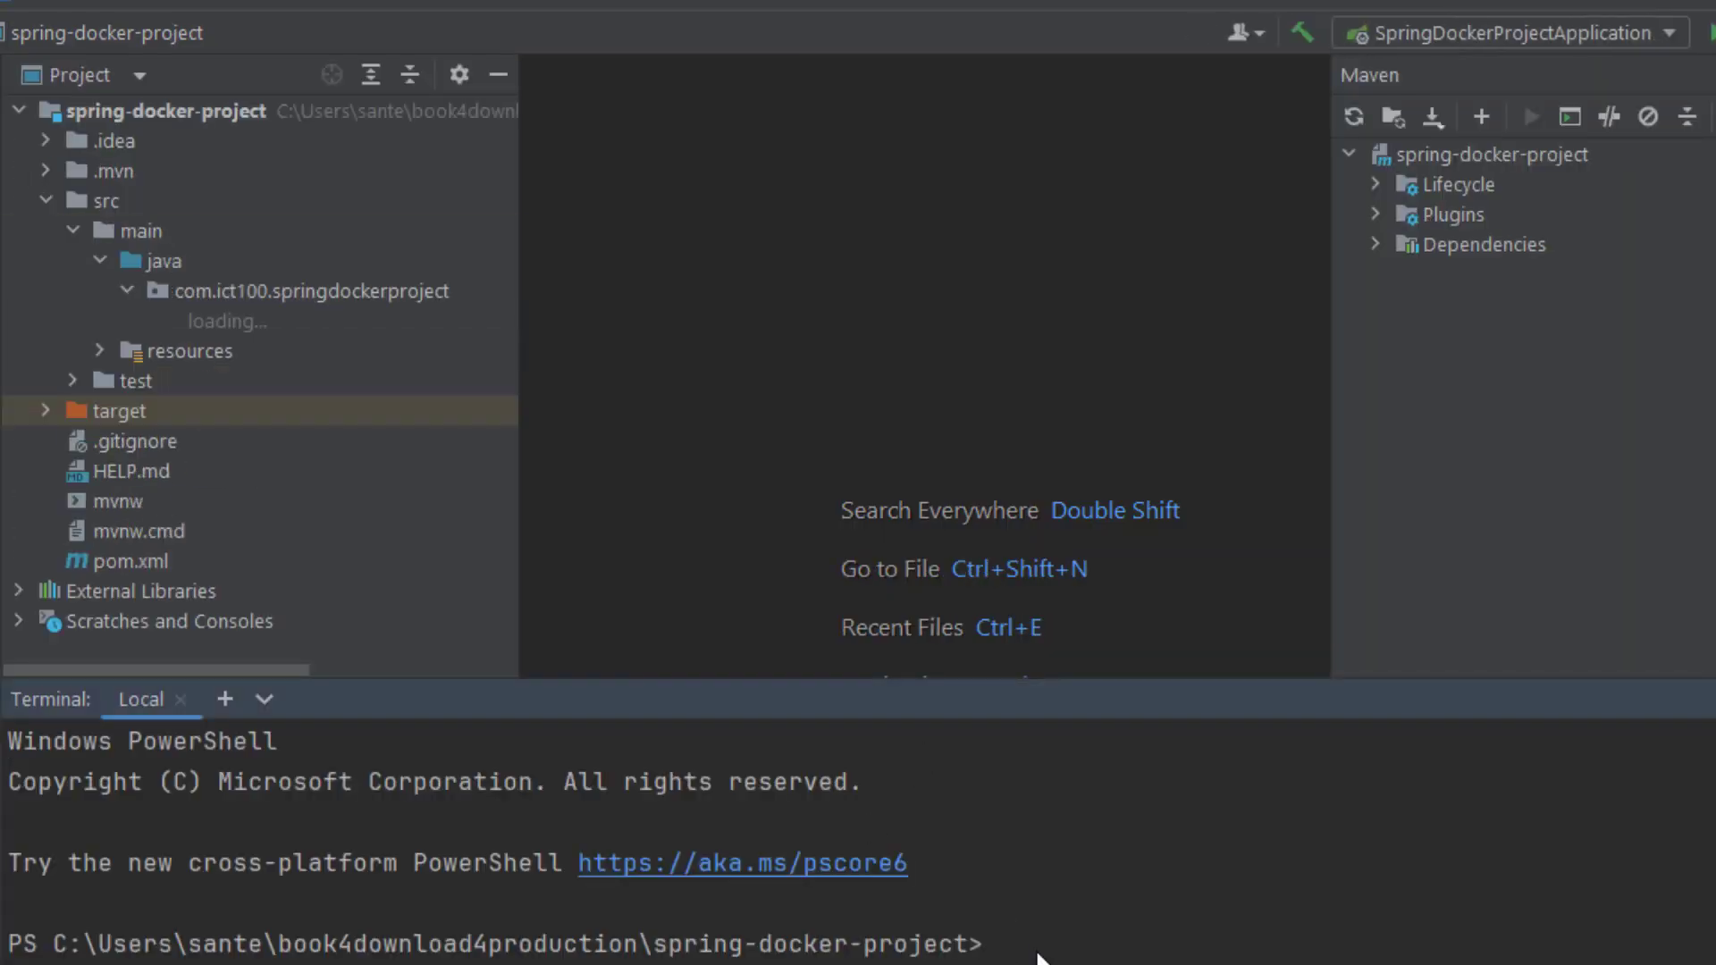
pyautogui.write('mvn -vesion')
pyautogui.press('Right')
pyautogui.press('Return')
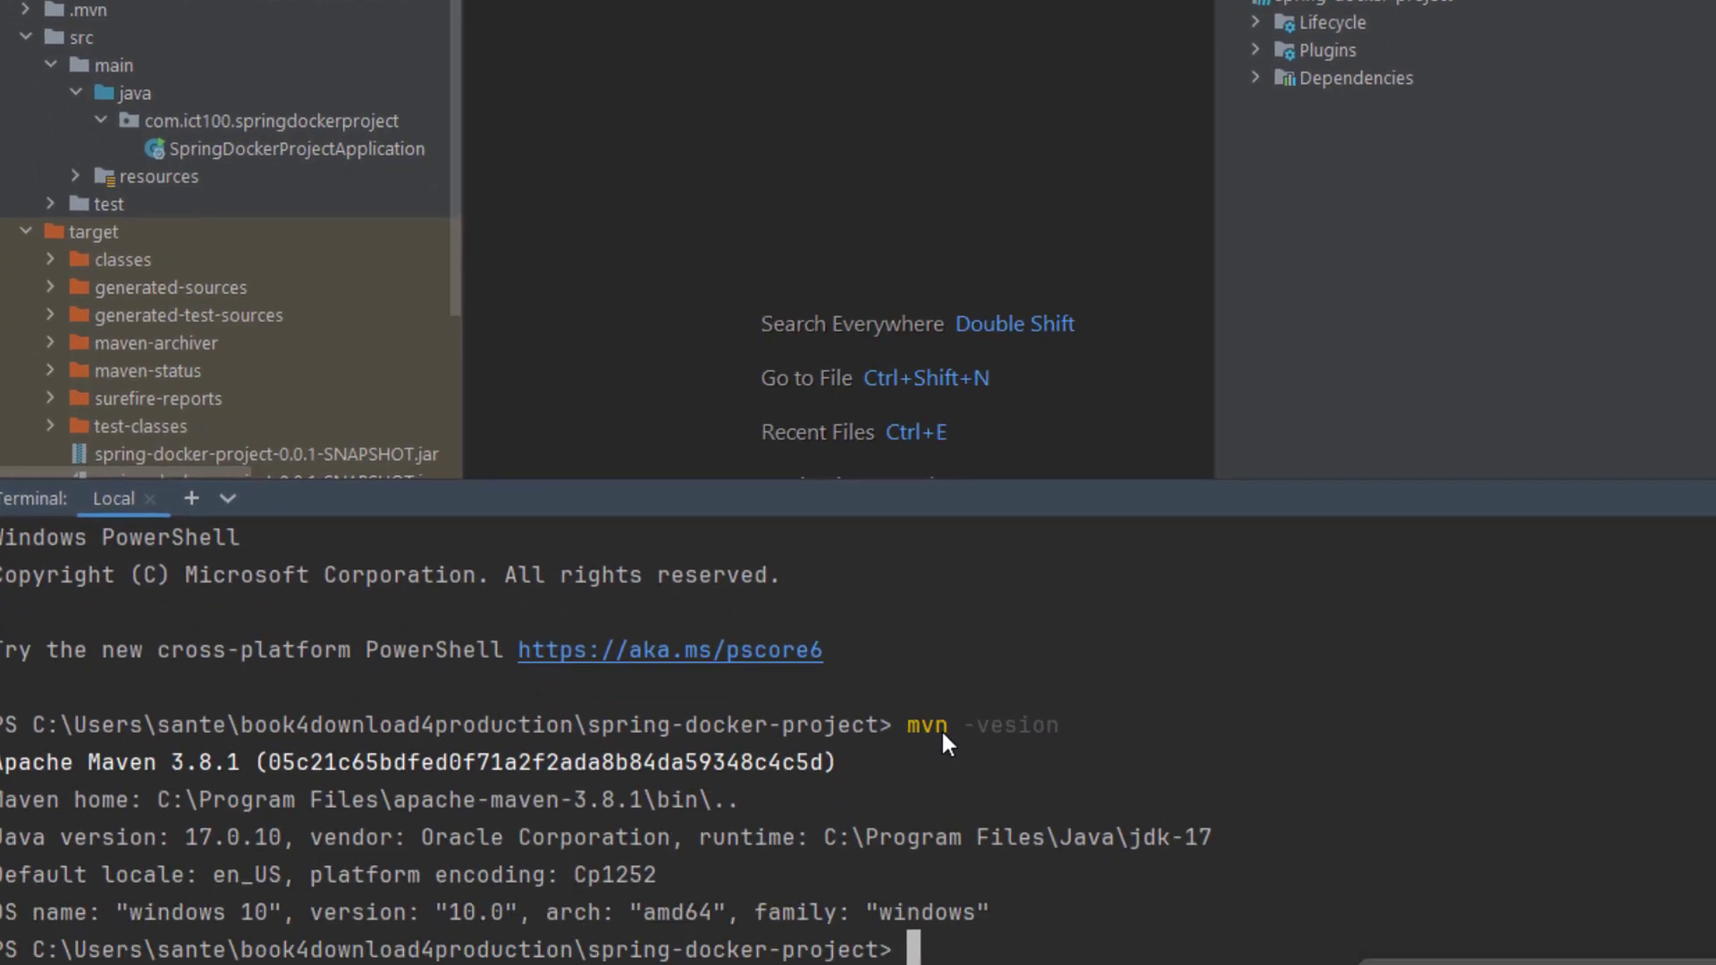